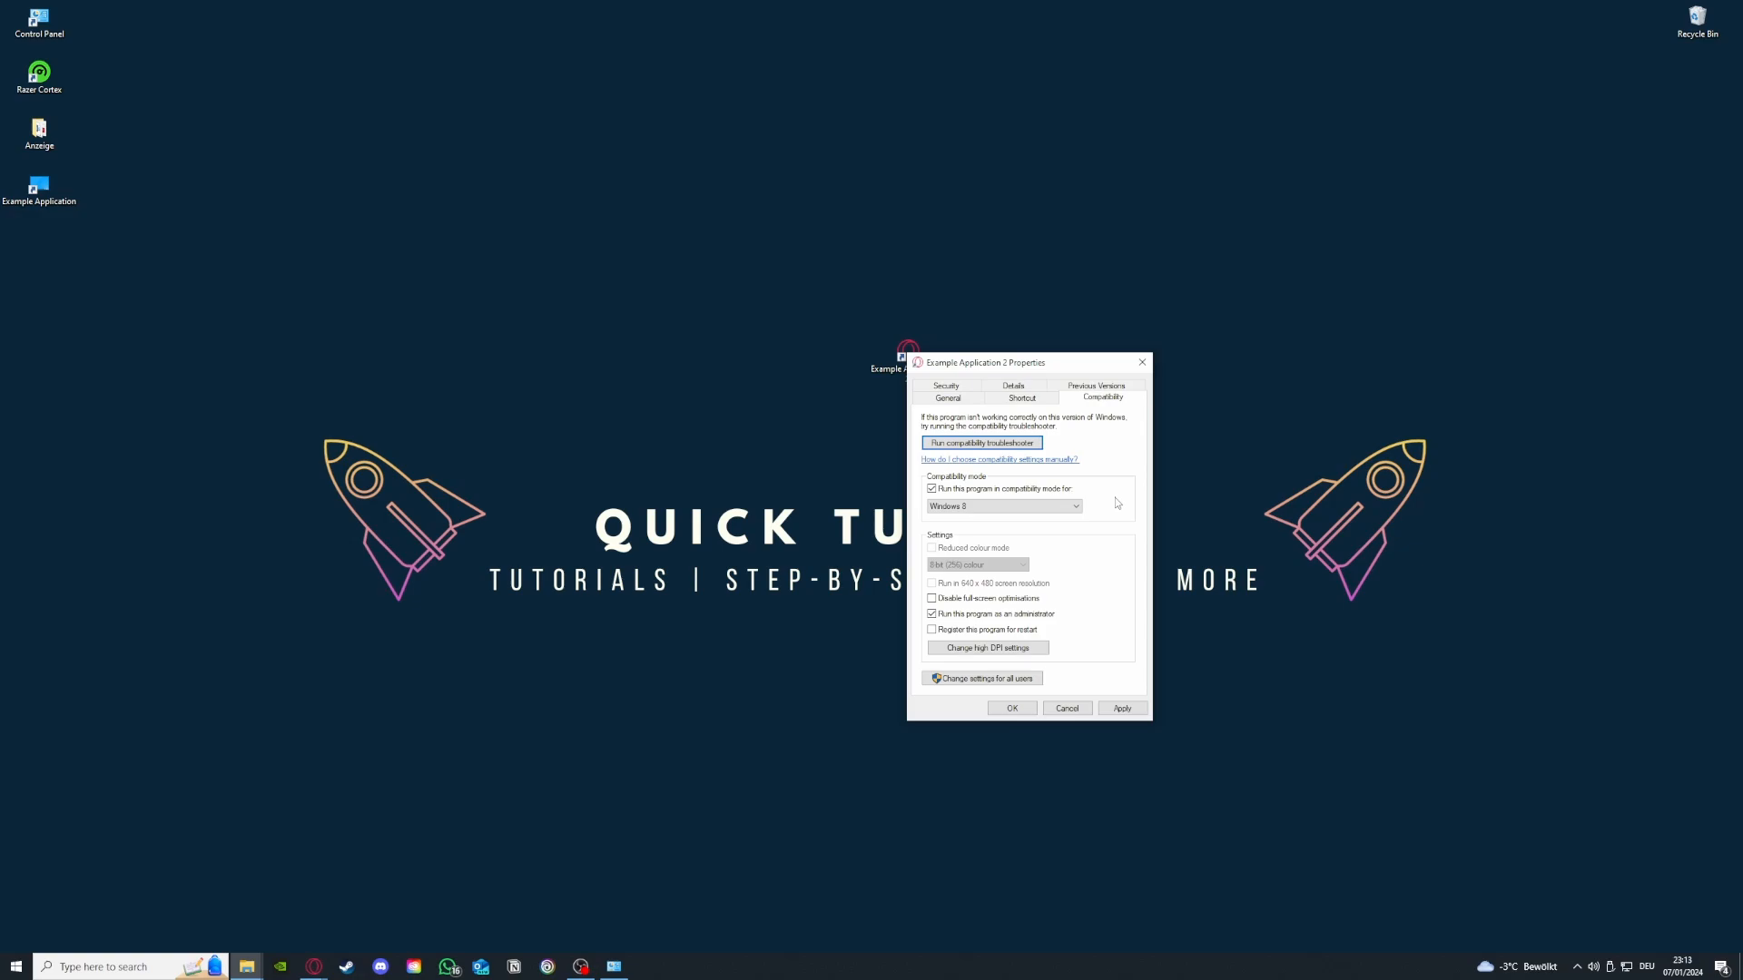
Apply the compatibility settings for Example Application 2 and close its properties
{"action": "left_click", "coordinate": [1122, 709]}
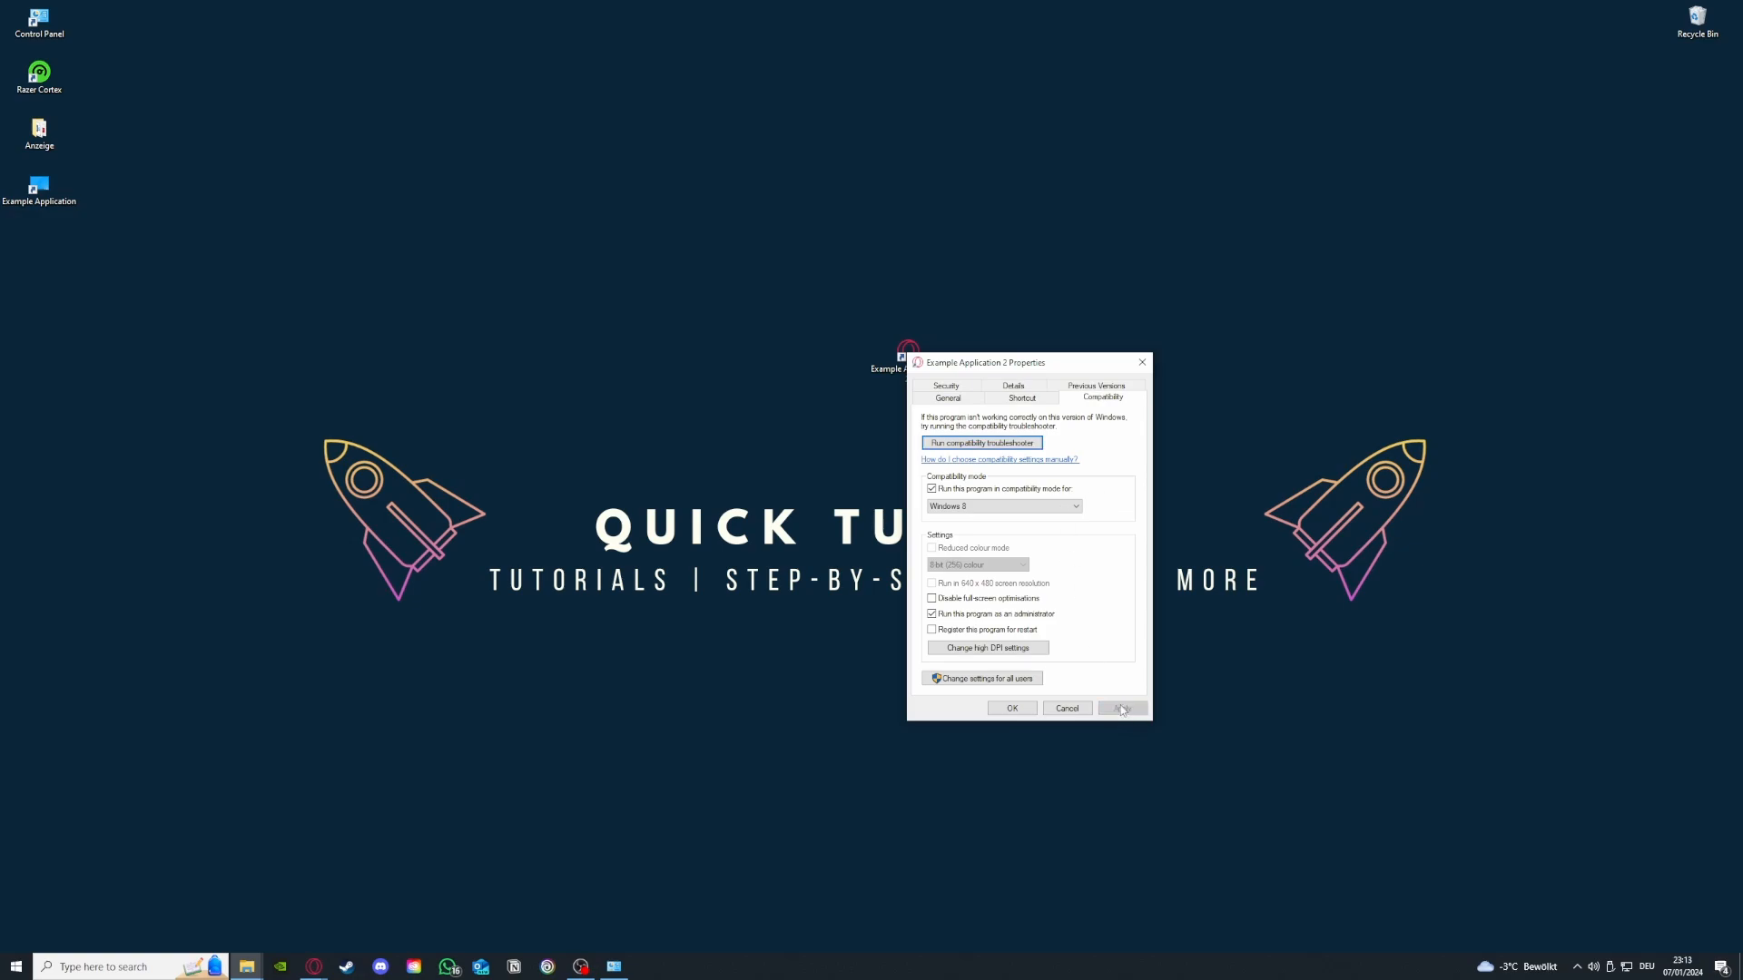
{"action": "left_click", "coordinate": [1007, 710]}
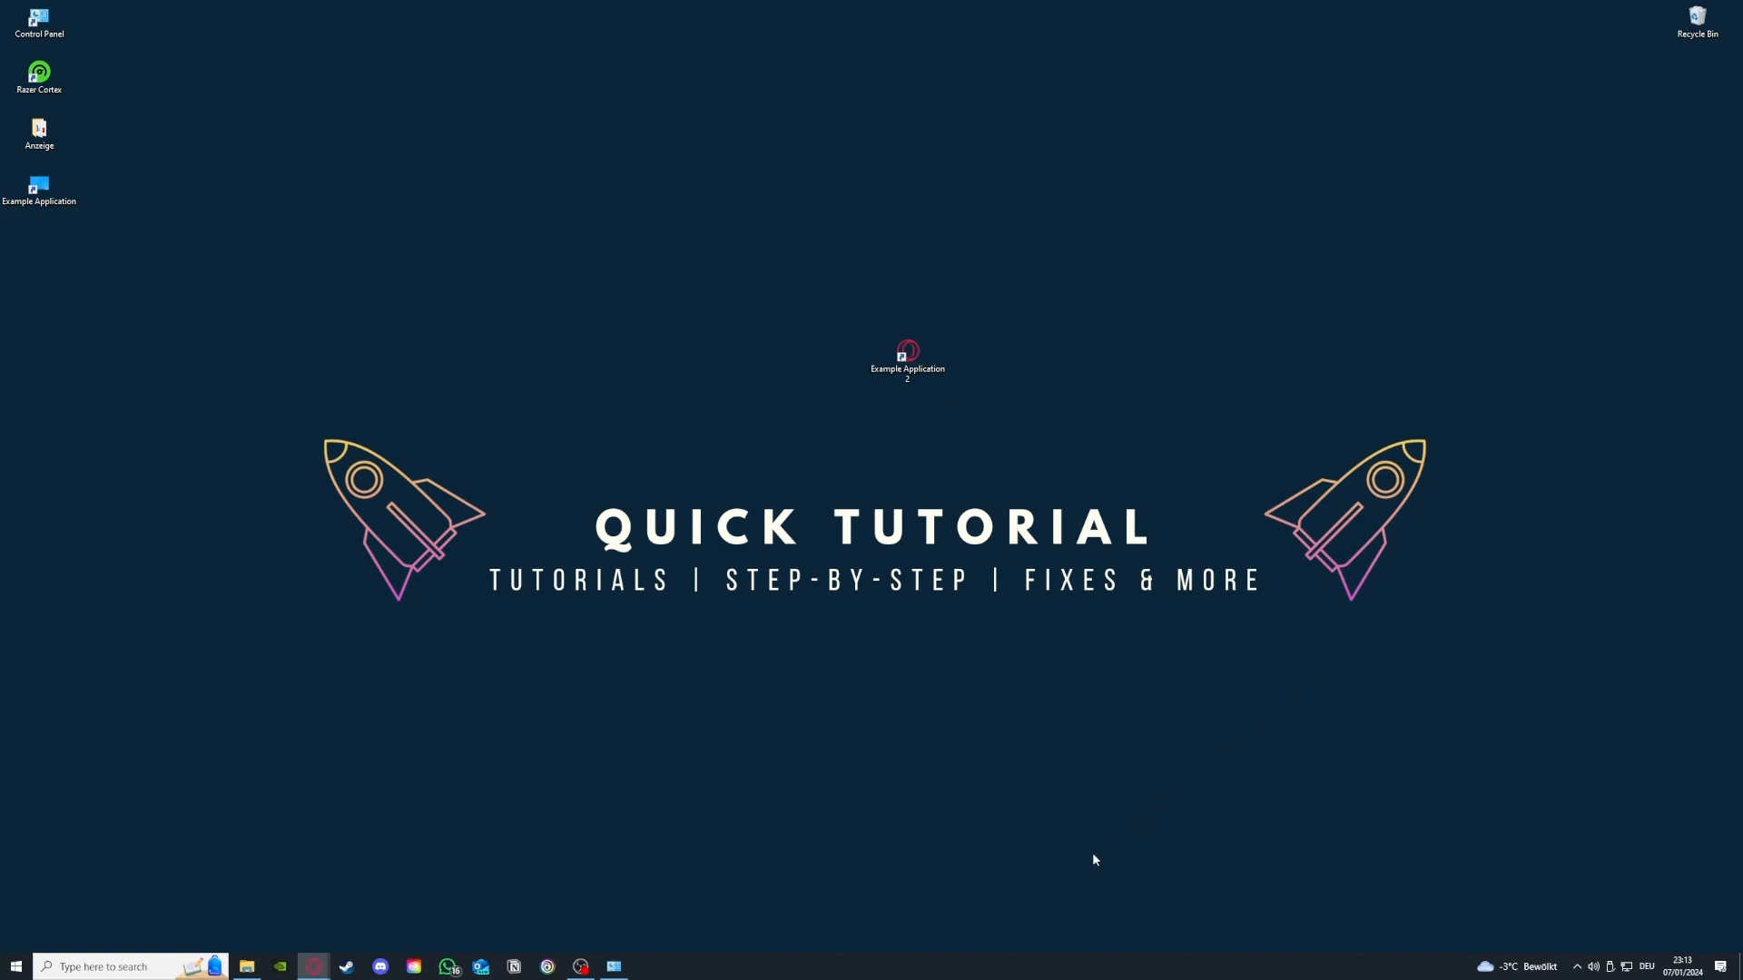
Open Task Manager and maximize its window
{"action": "right_click", "coordinate": [961, 968]}
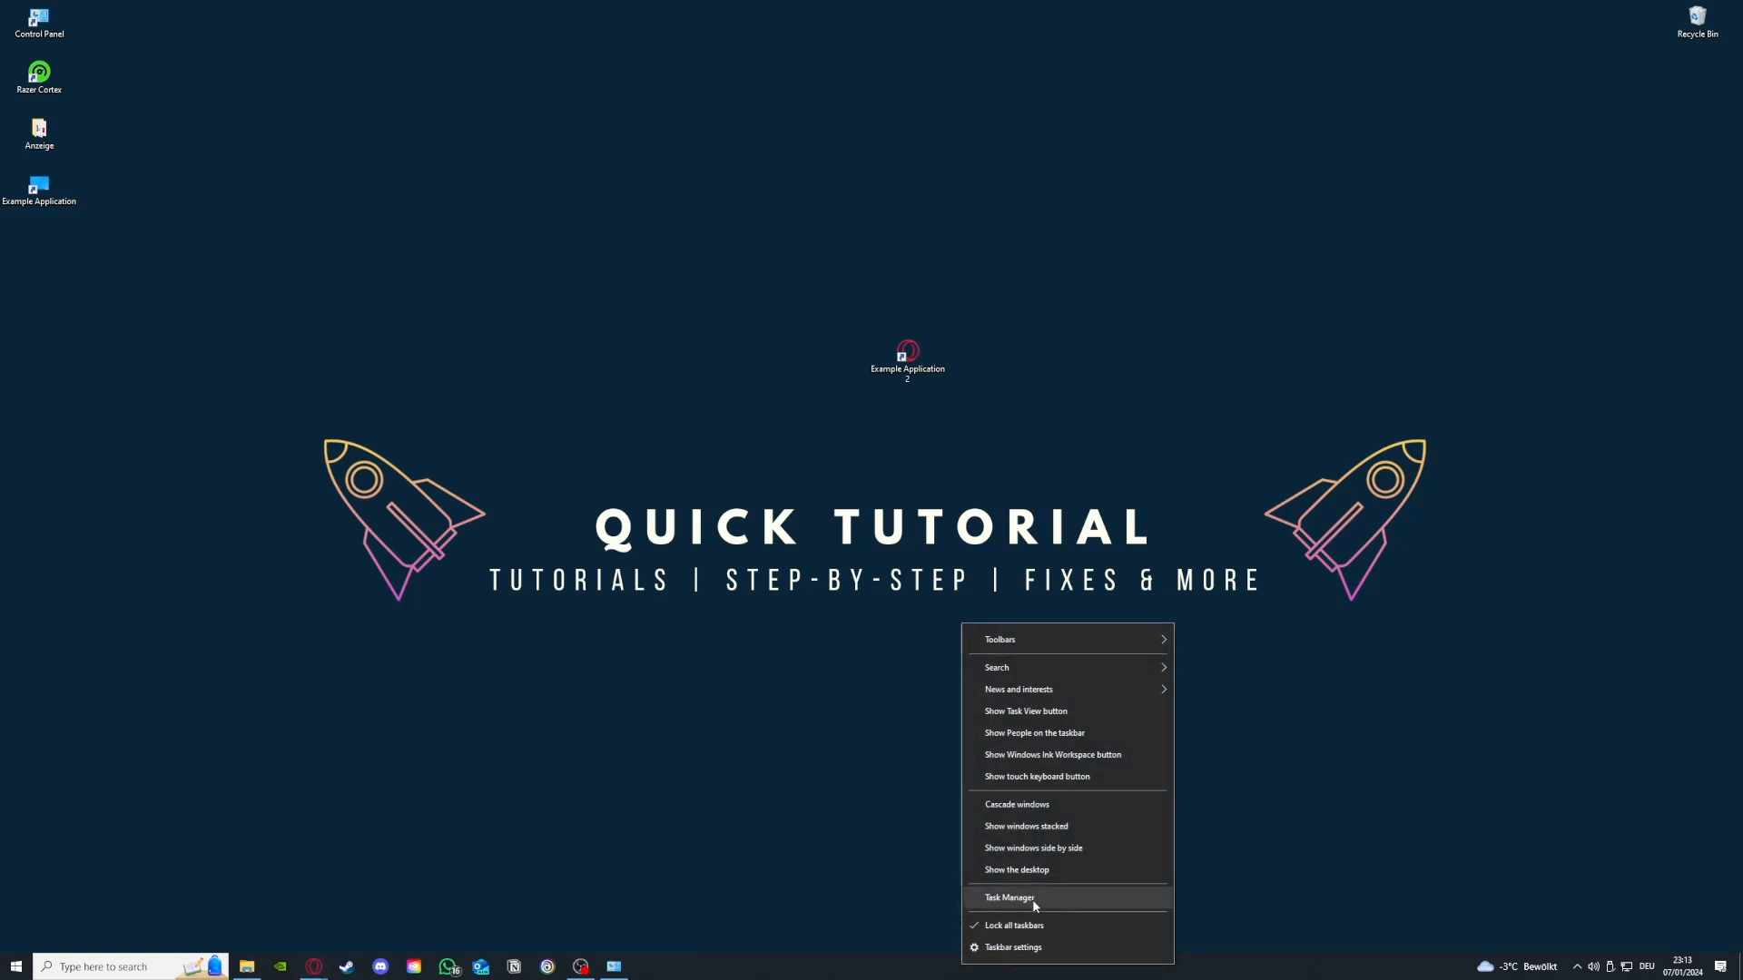
{"action": "left_click", "coordinate": [1036, 901]}
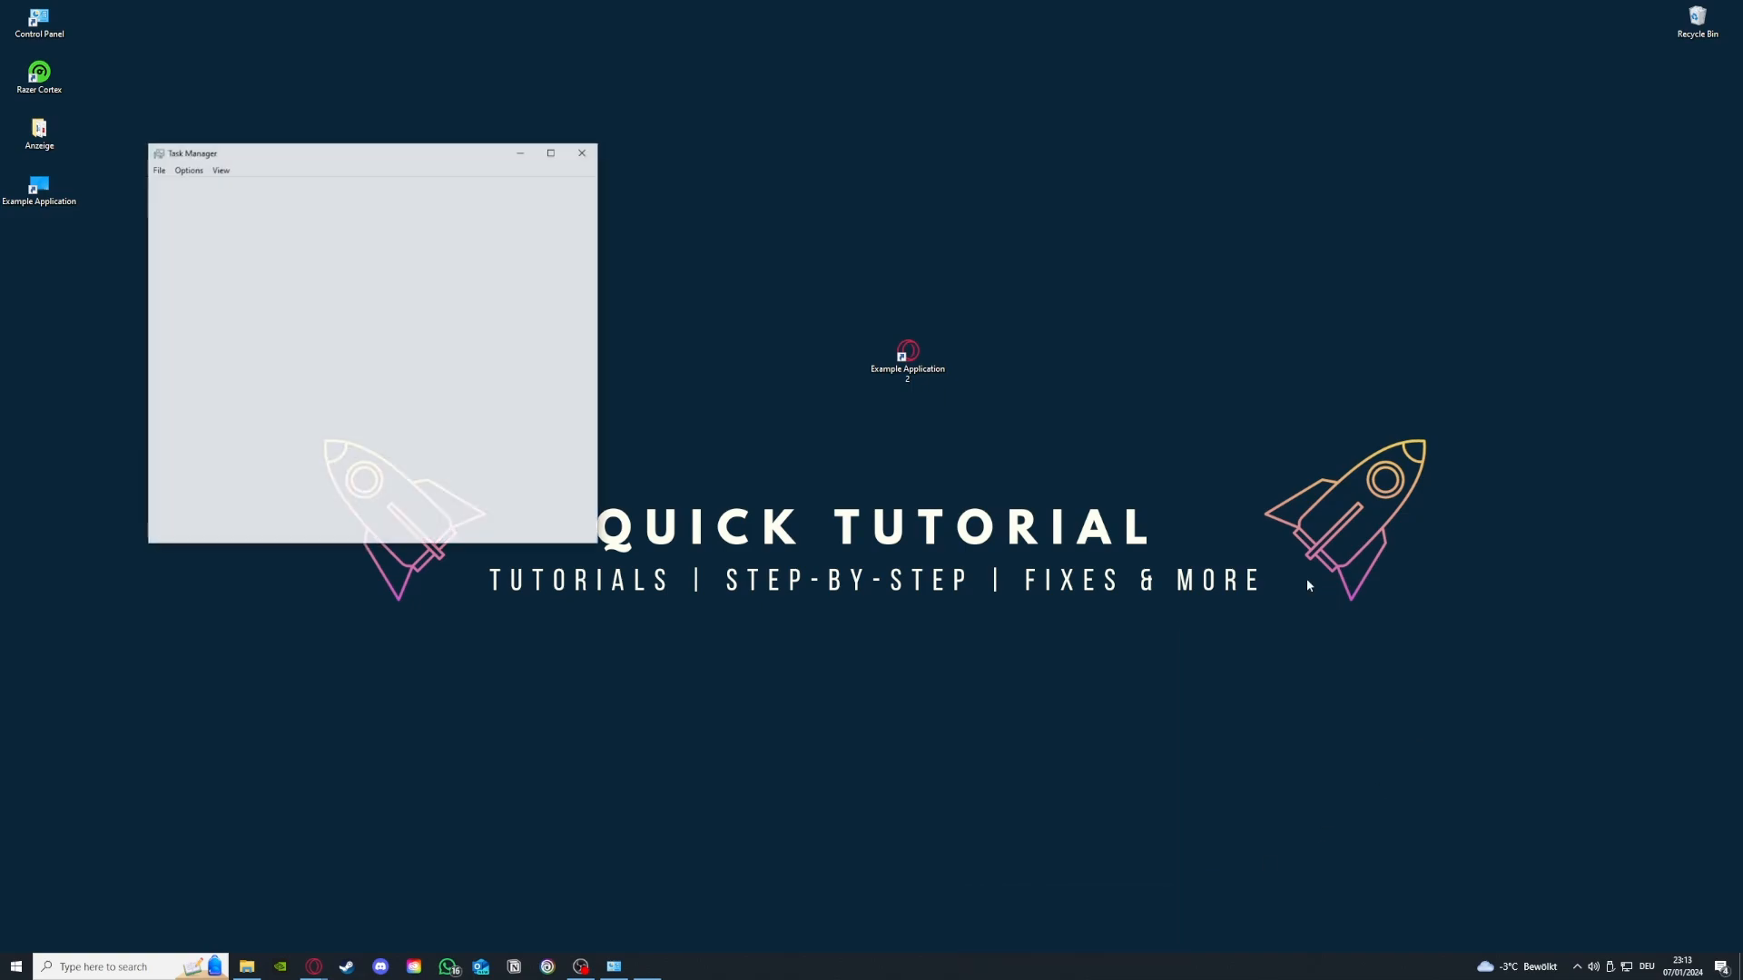
{"action": "left_click", "coordinate": [551, 152]}
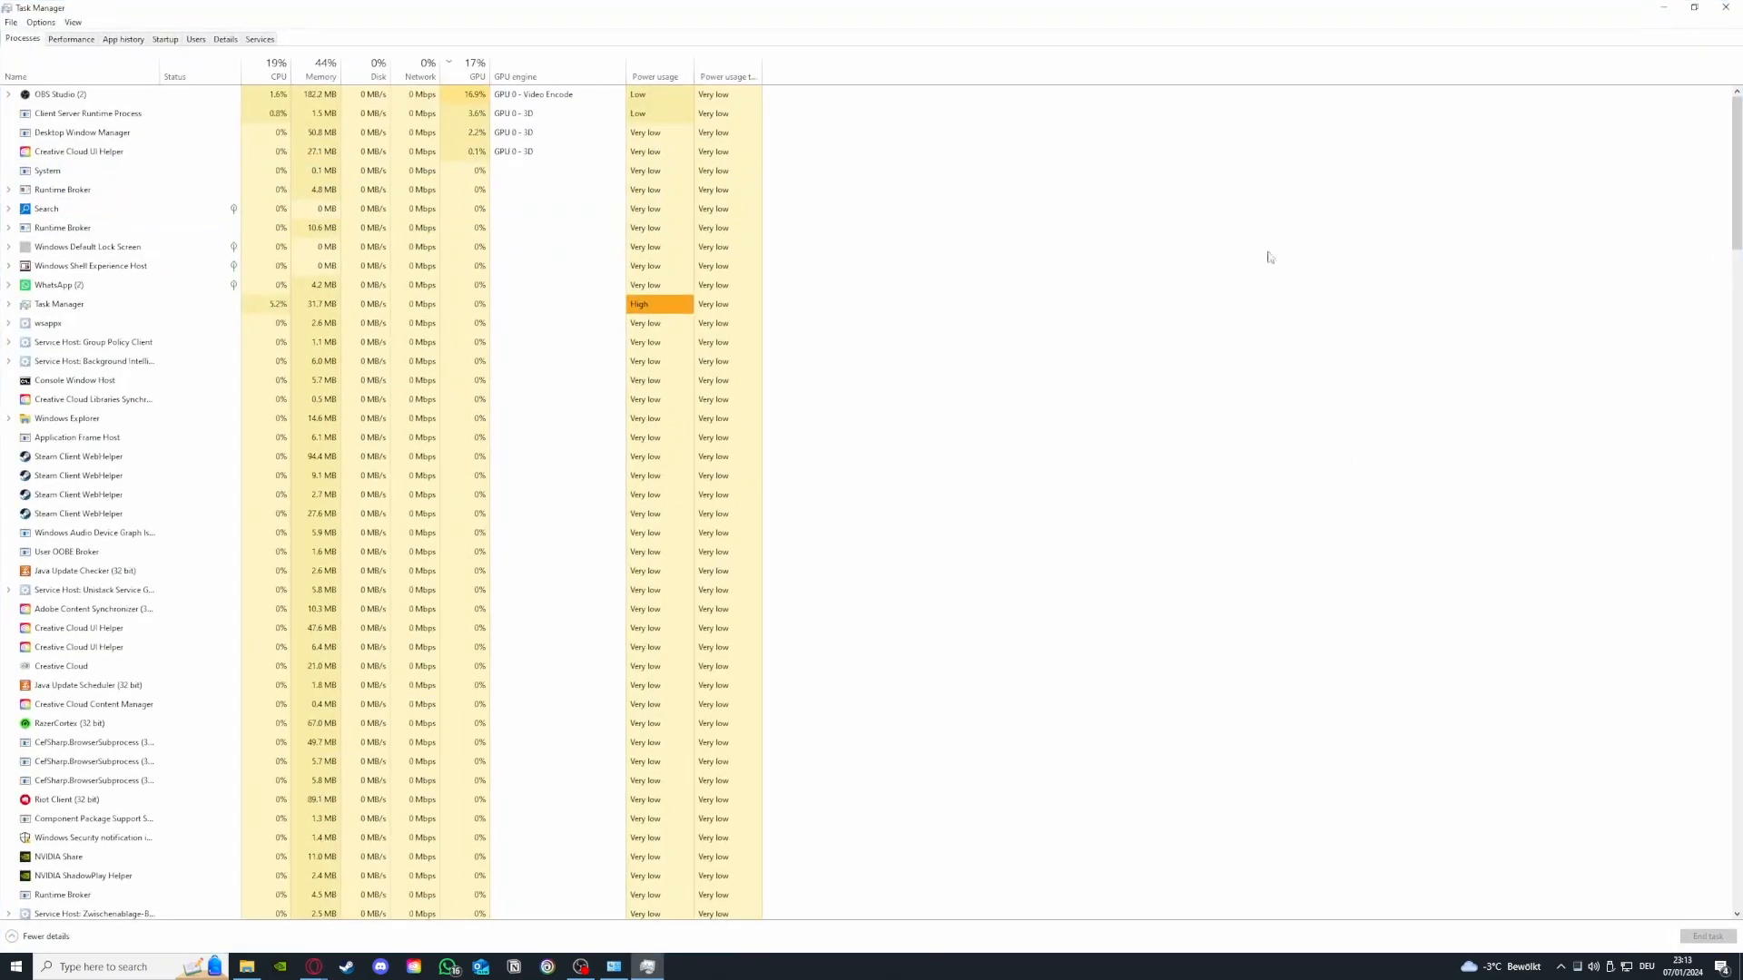
Look through the running processes and end the uppermost Steam Client WebHelper task
{"action": "scroll", "coordinate": [210, 268], "scroll_direction": "down", "scroll_amount": 7}
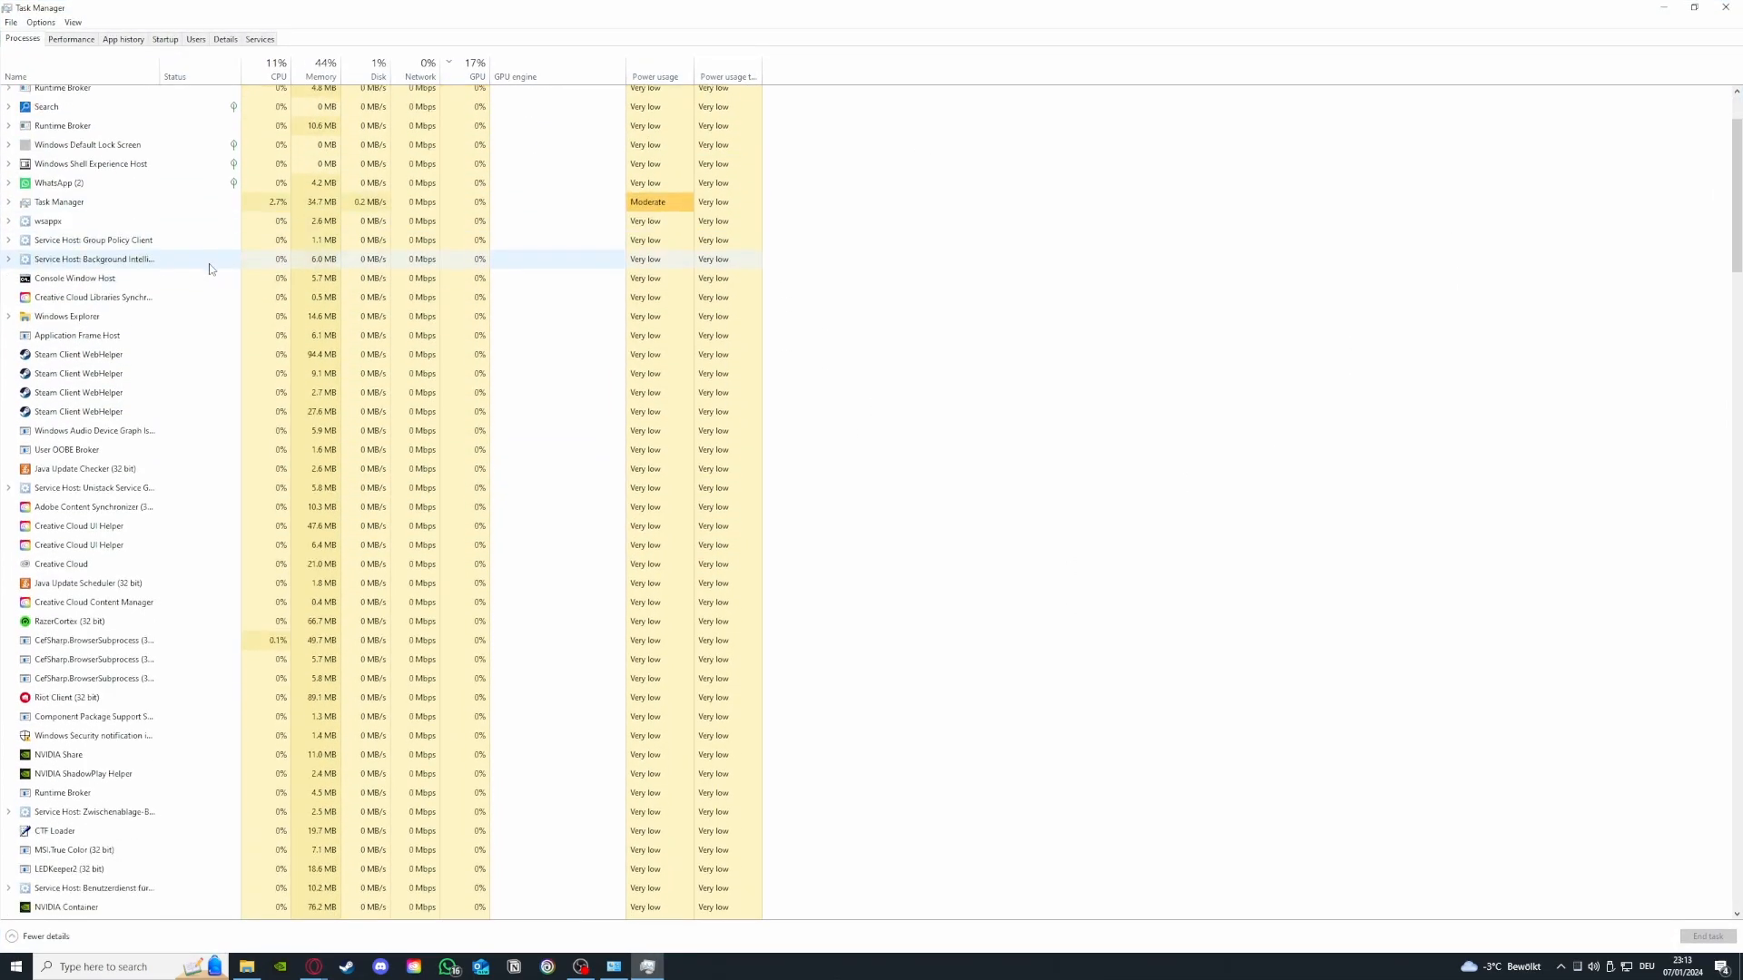
{"action": "scroll", "coordinate": [210, 270], "scroll_direction": "down", "scroll_amount": 12}
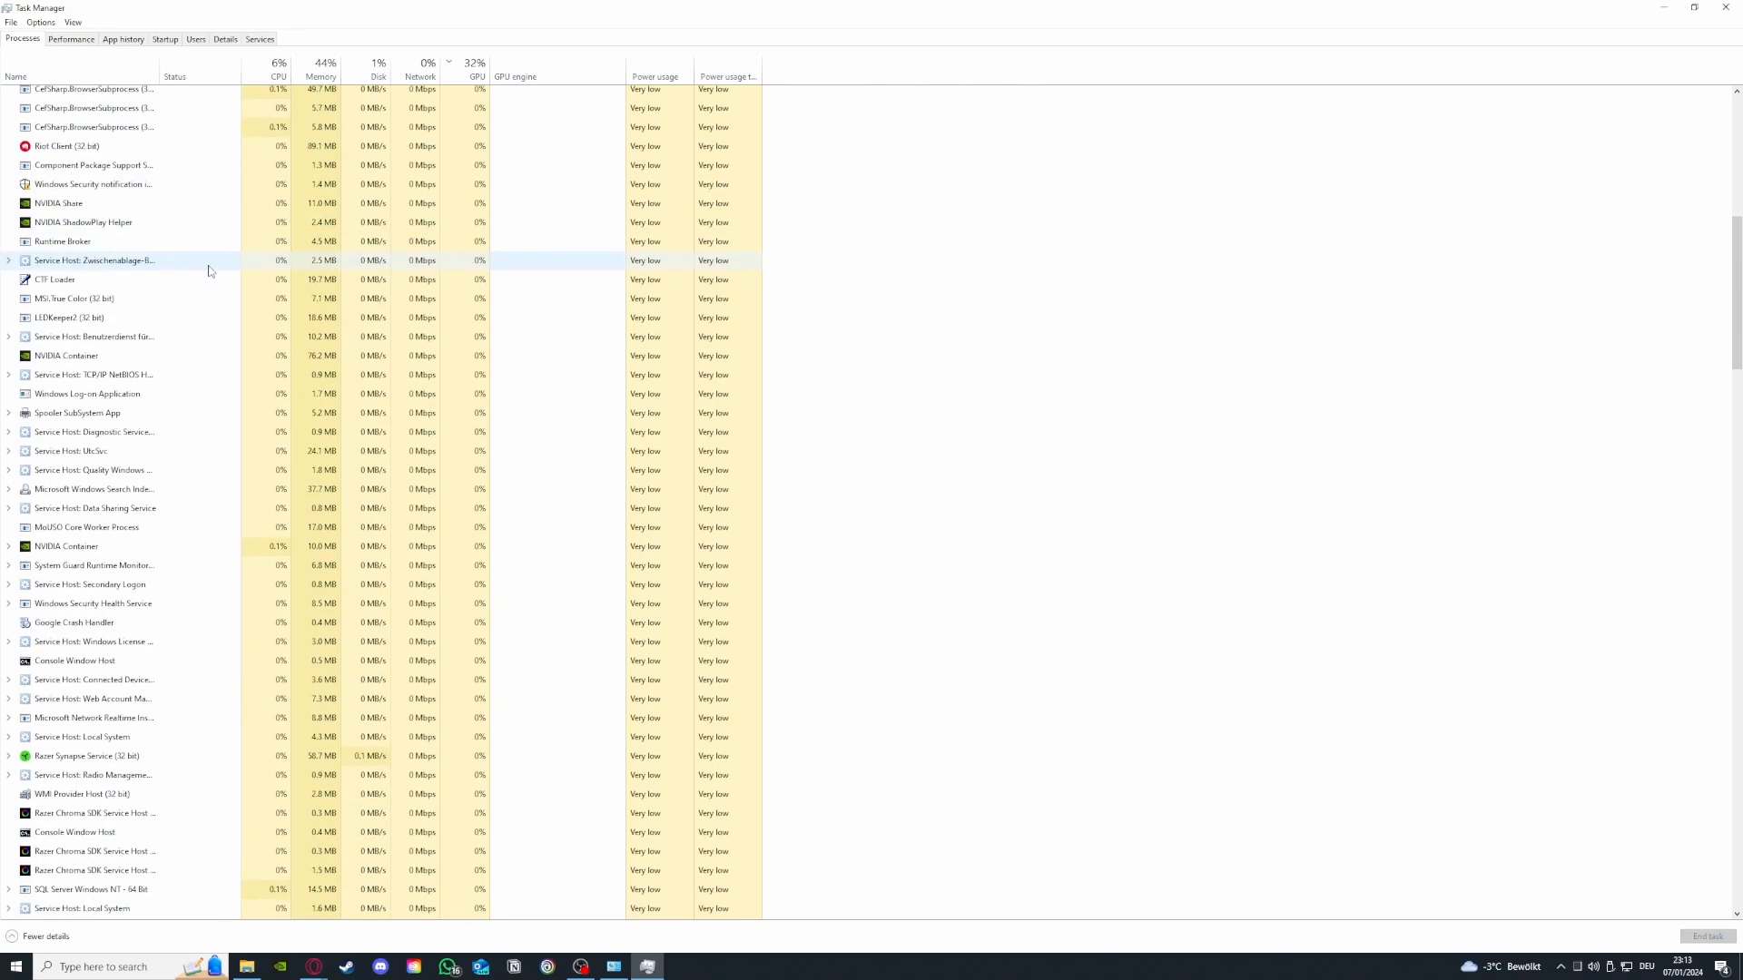
{"action": "scroll", "coordinate": [212, 275], "scroll_direction": "down", "scroll_amount": 11}
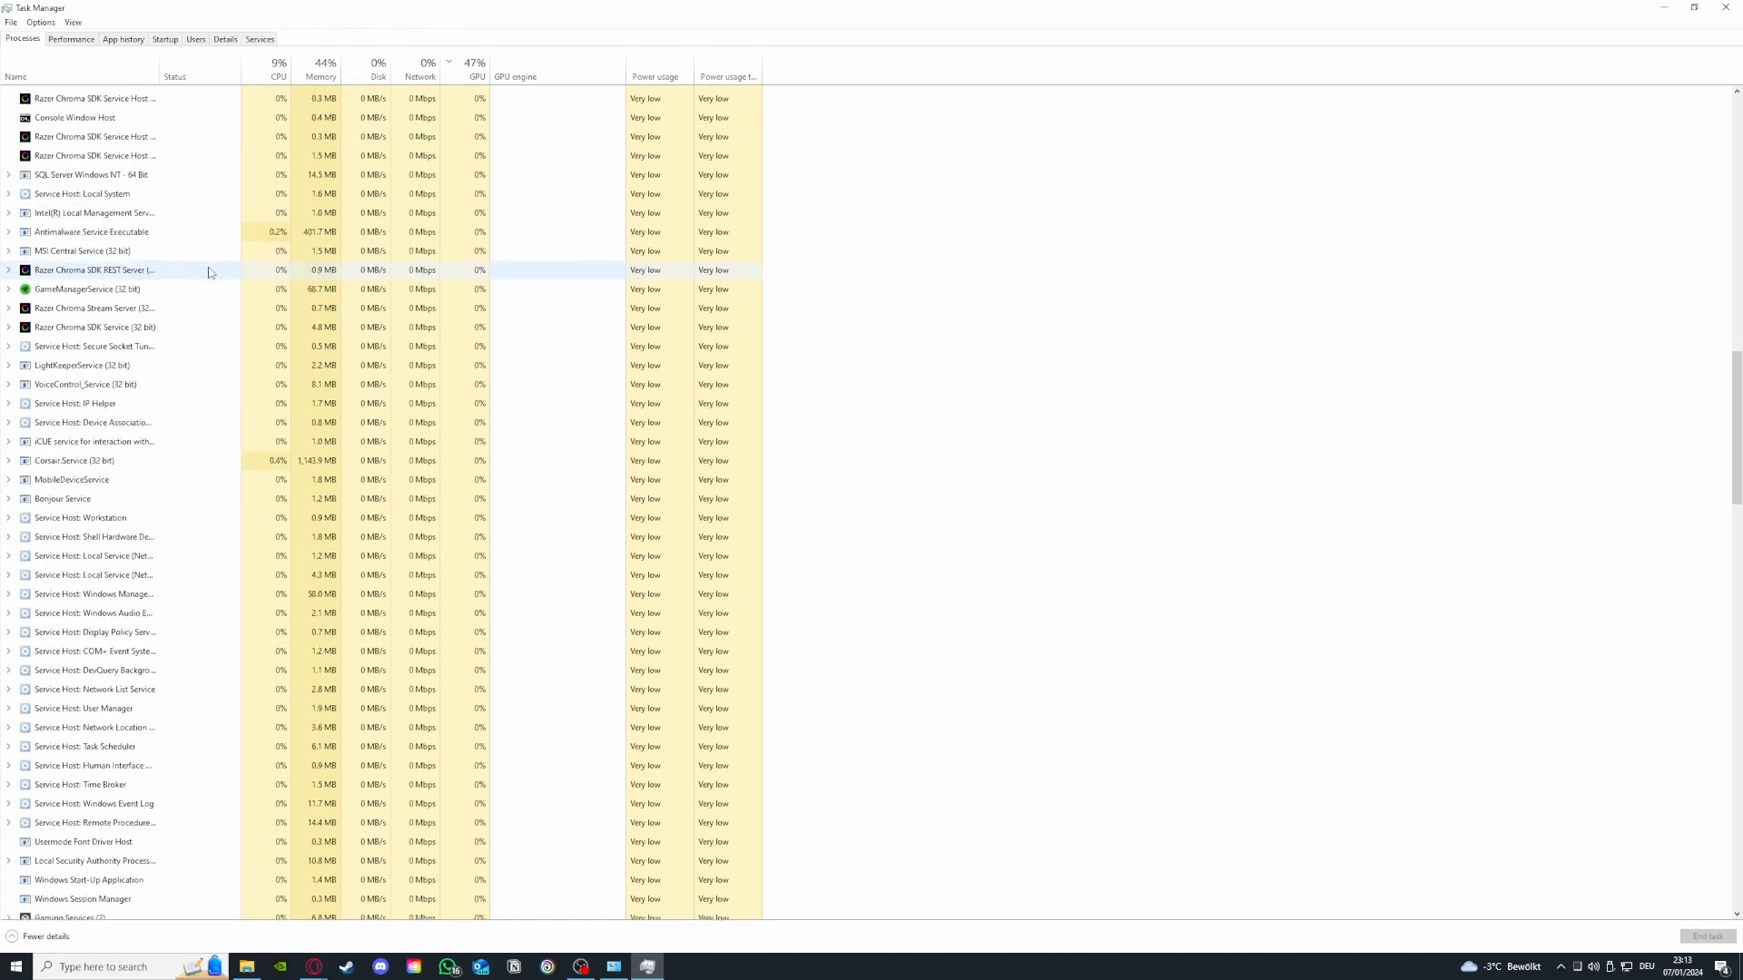
{"action": "scroll", "coordinate": [217, 287], "scroll_direction": "down", "scroll_amount": 4}
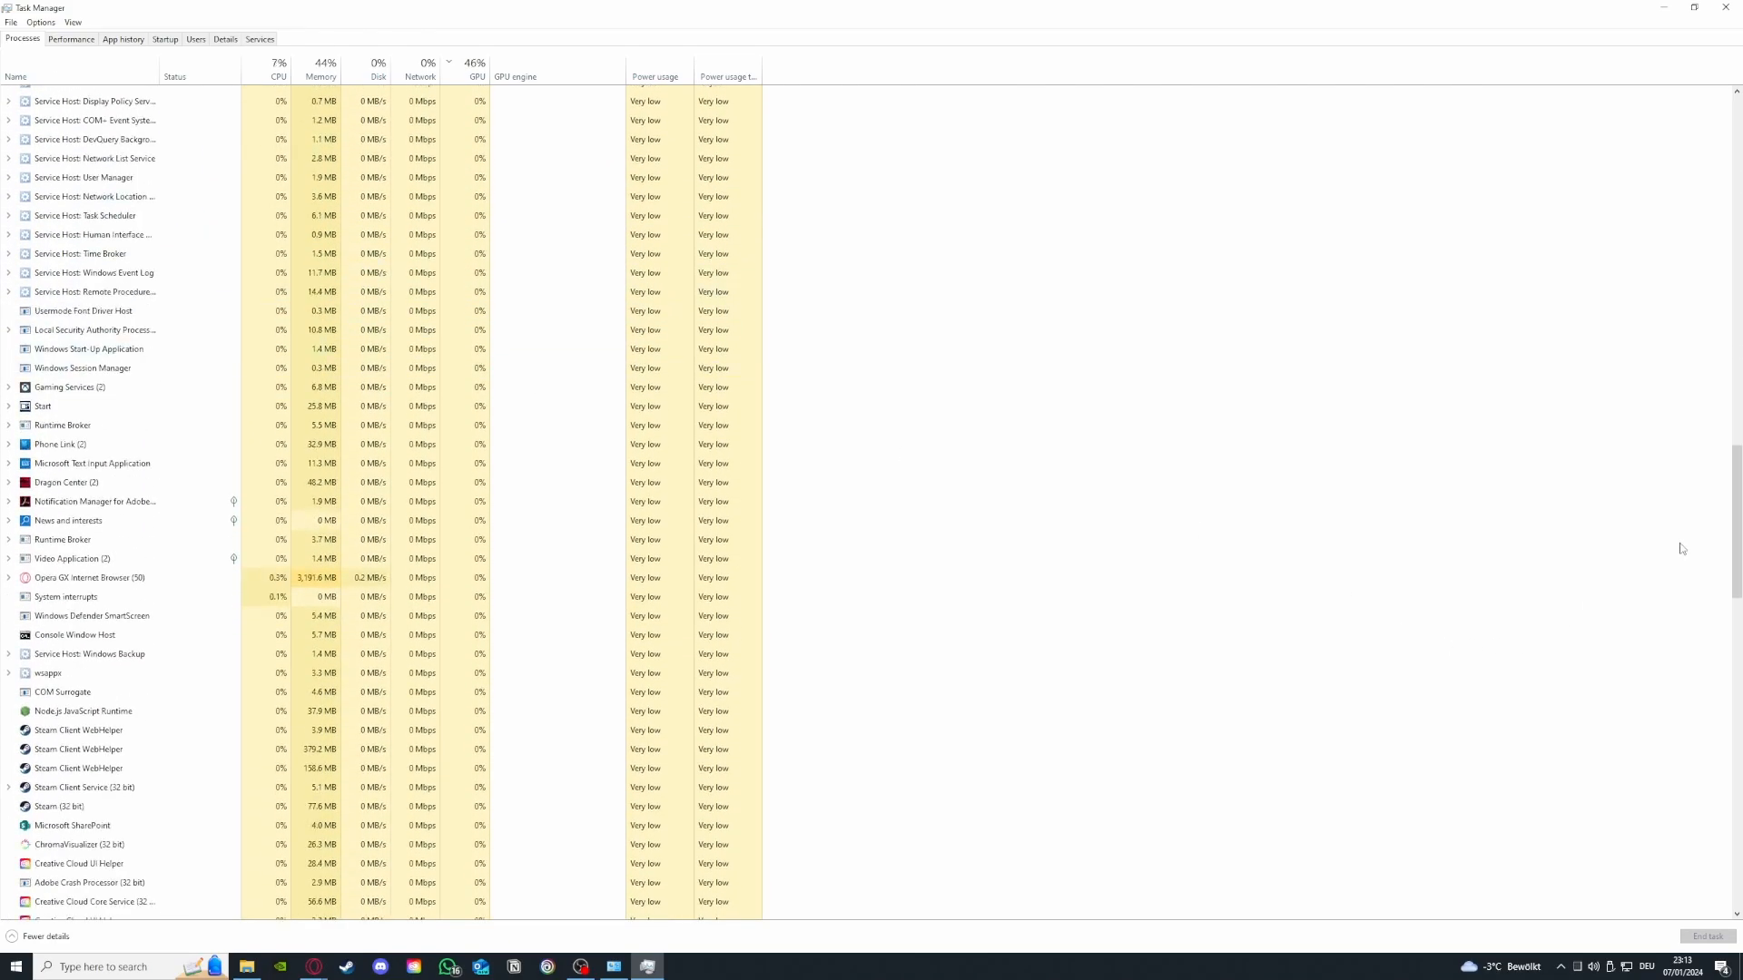
{"action": "left_click_drag", "start_coordinate": [1736, 545], "coordinate": [1734, 136]}
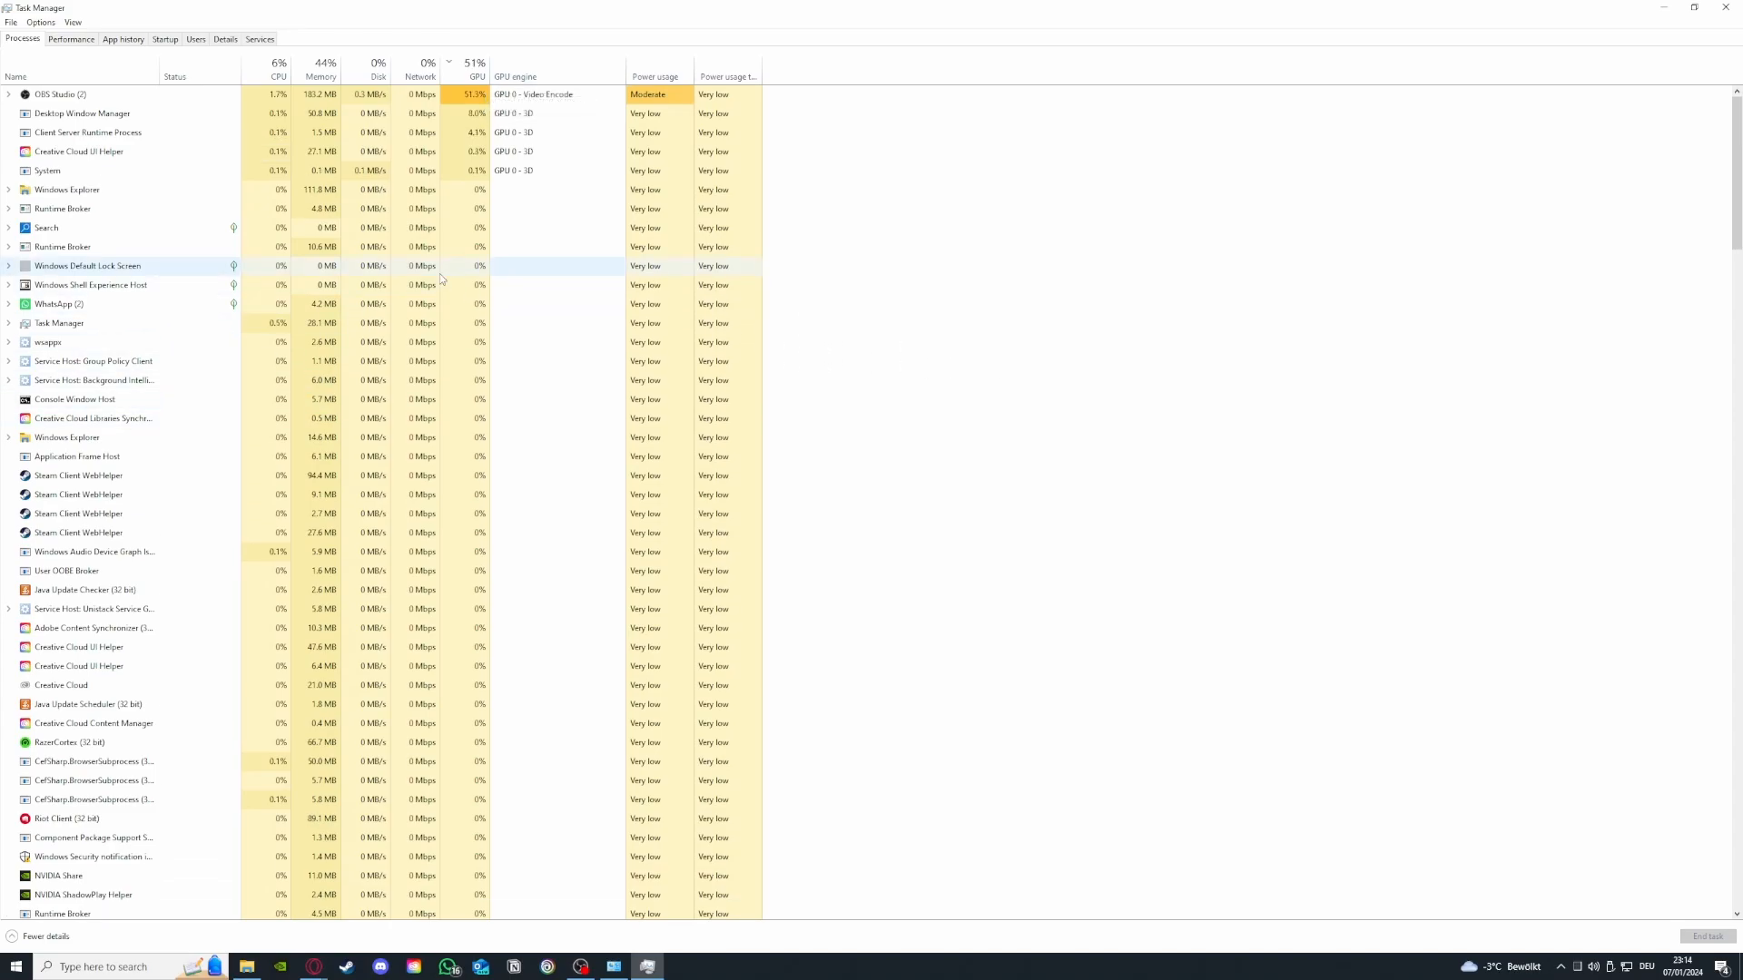
{"action": "left_click", "coordinate": [205, 477]}
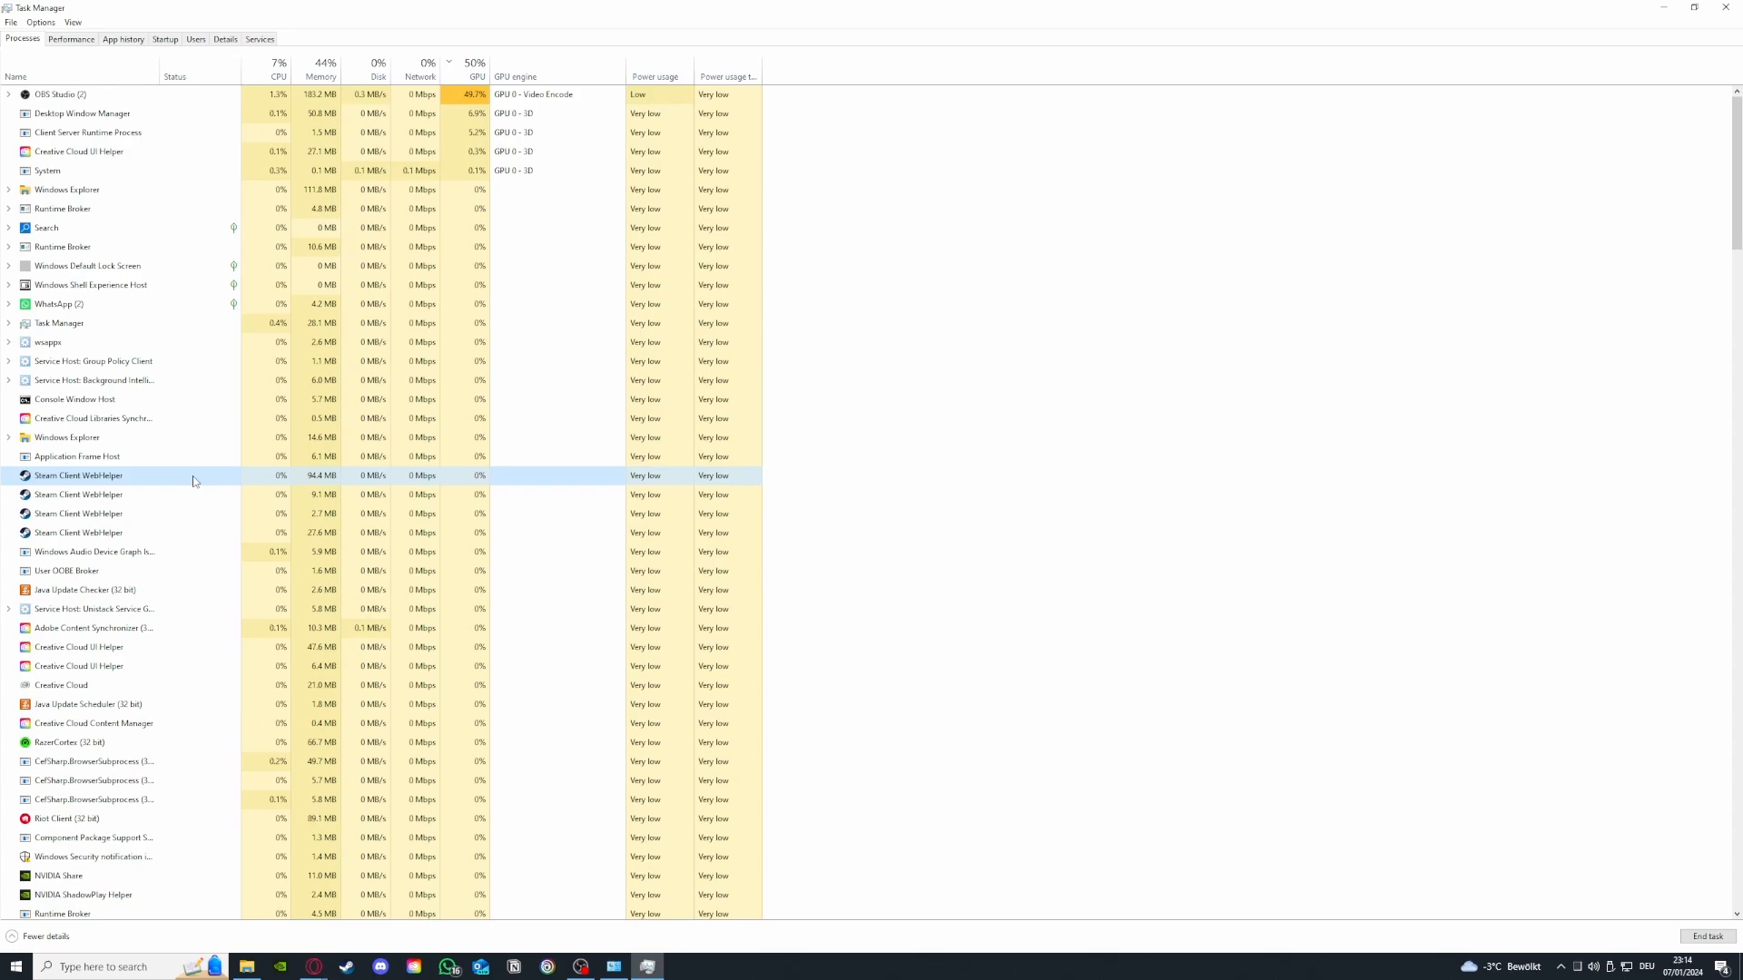
{"action": "right_click", "coordinate": [194, 481]}
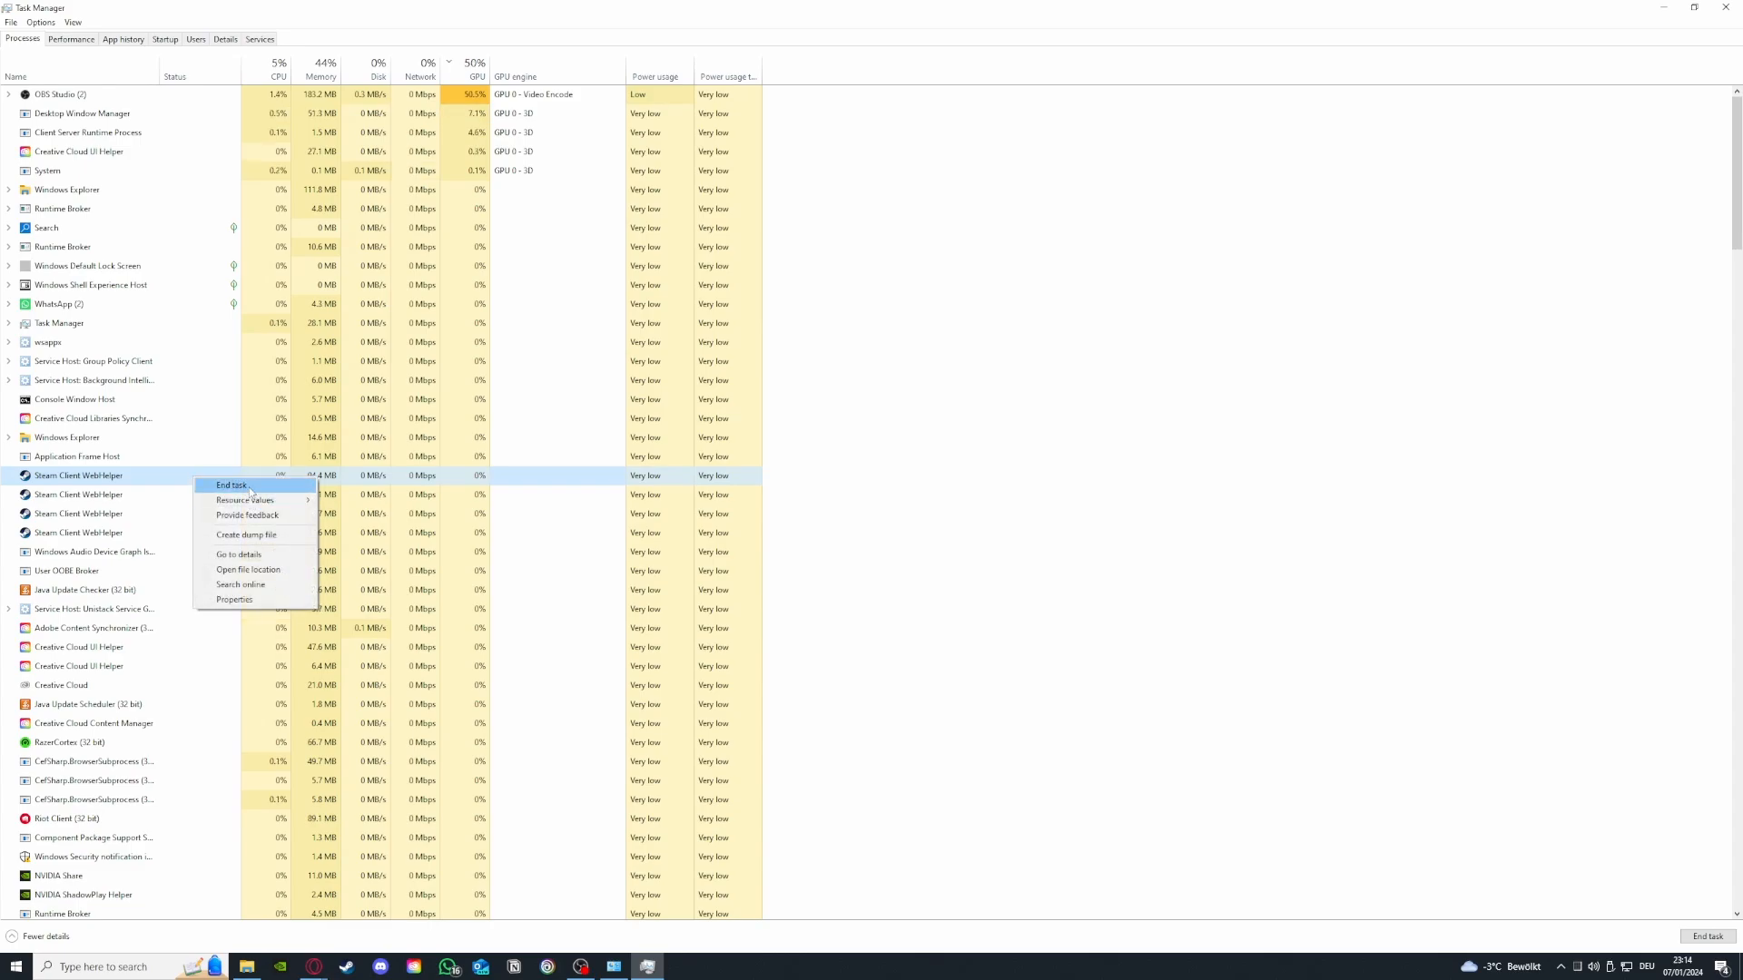
{"action": "left_click", "coordinate": [250, 489]}
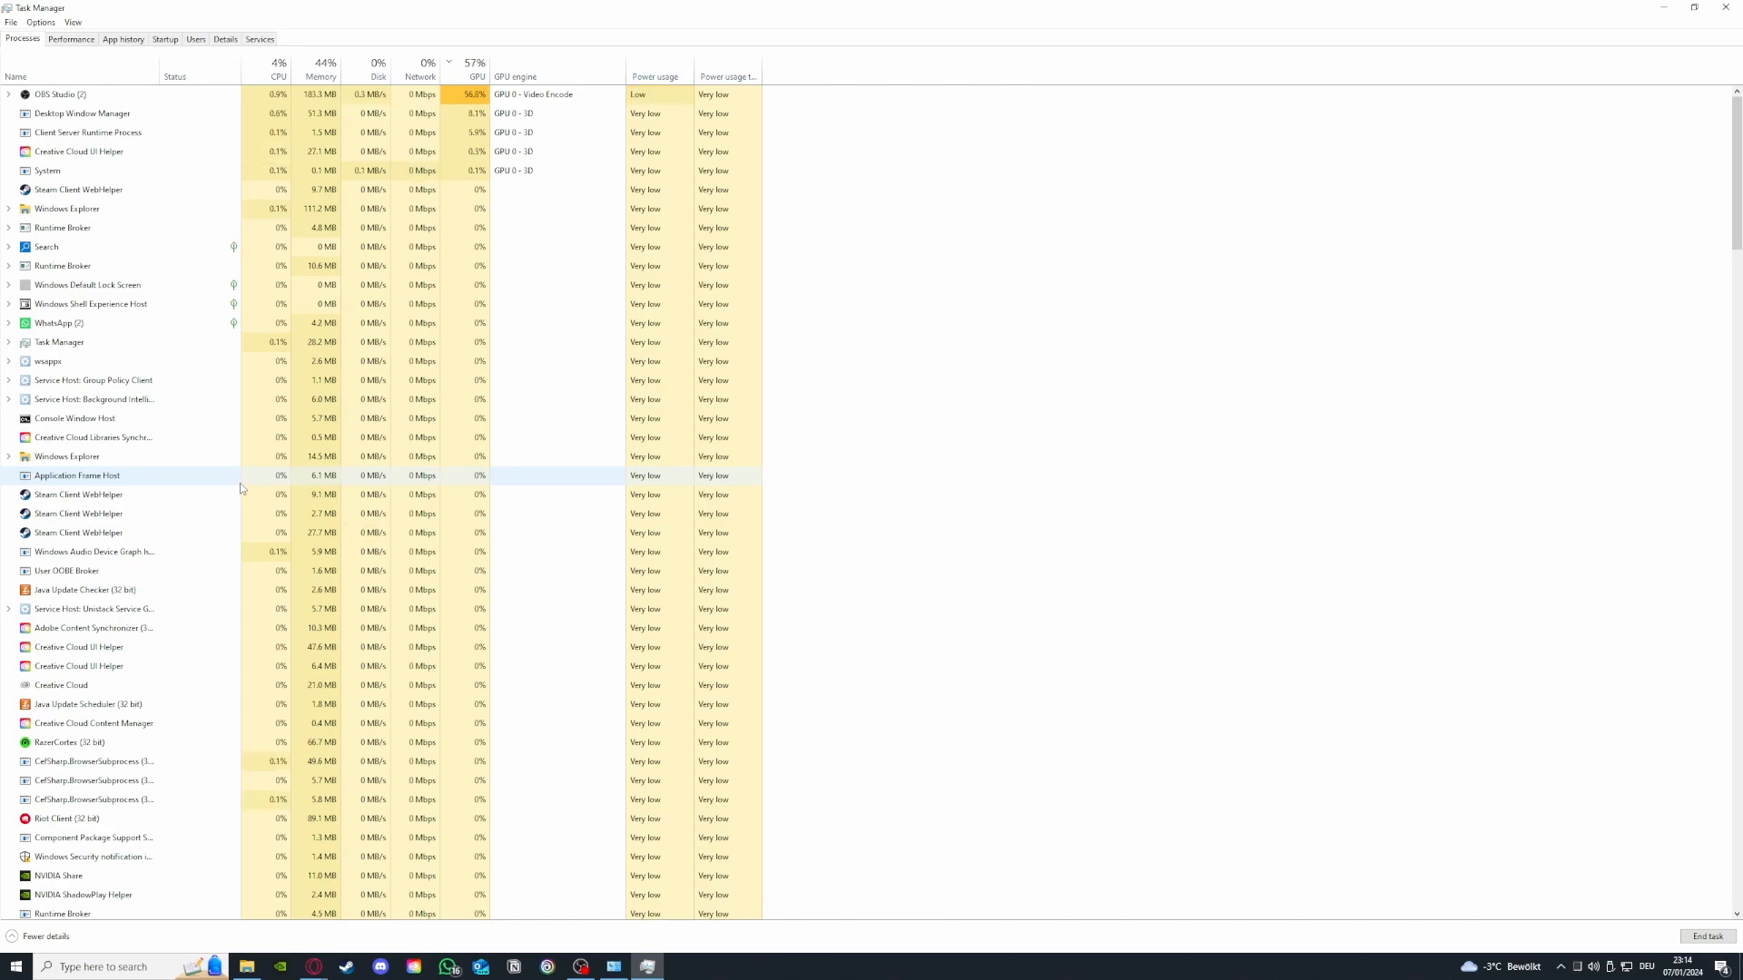
Check the CPU and GPU performance graphs in Task Manager and return to the process list
{"action": "left_click", "coordinate": [94, 42]}
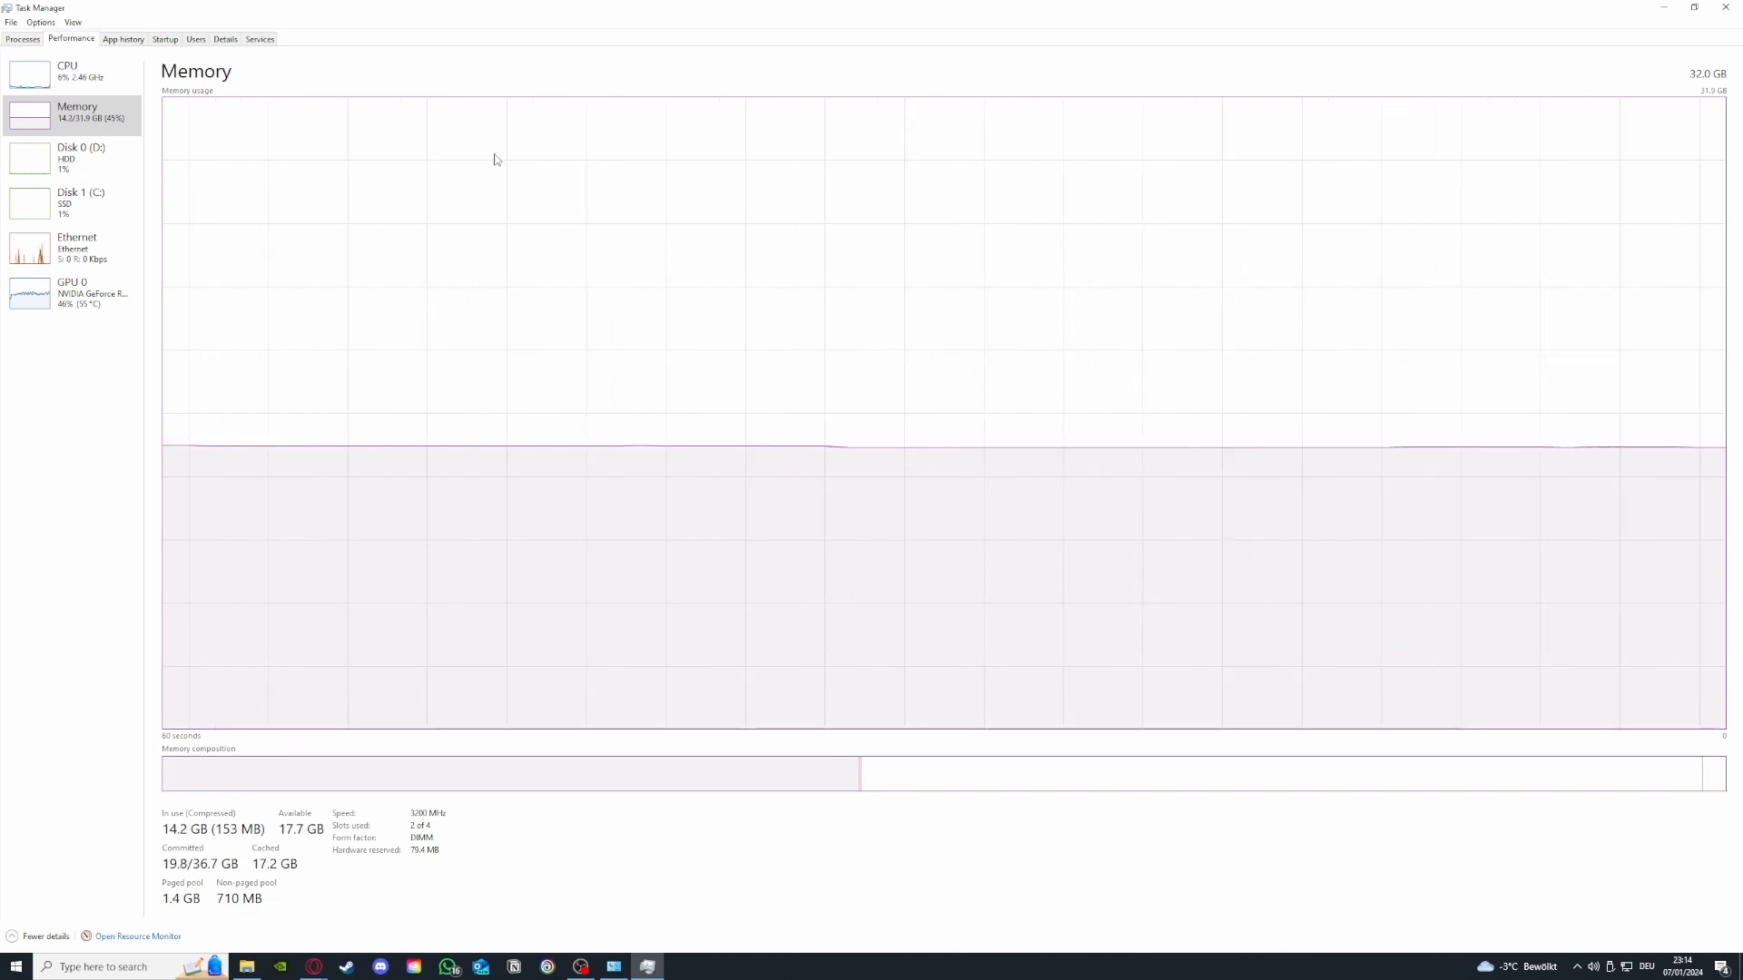
{"action": "left_click", "coordinate": [77, 73]}
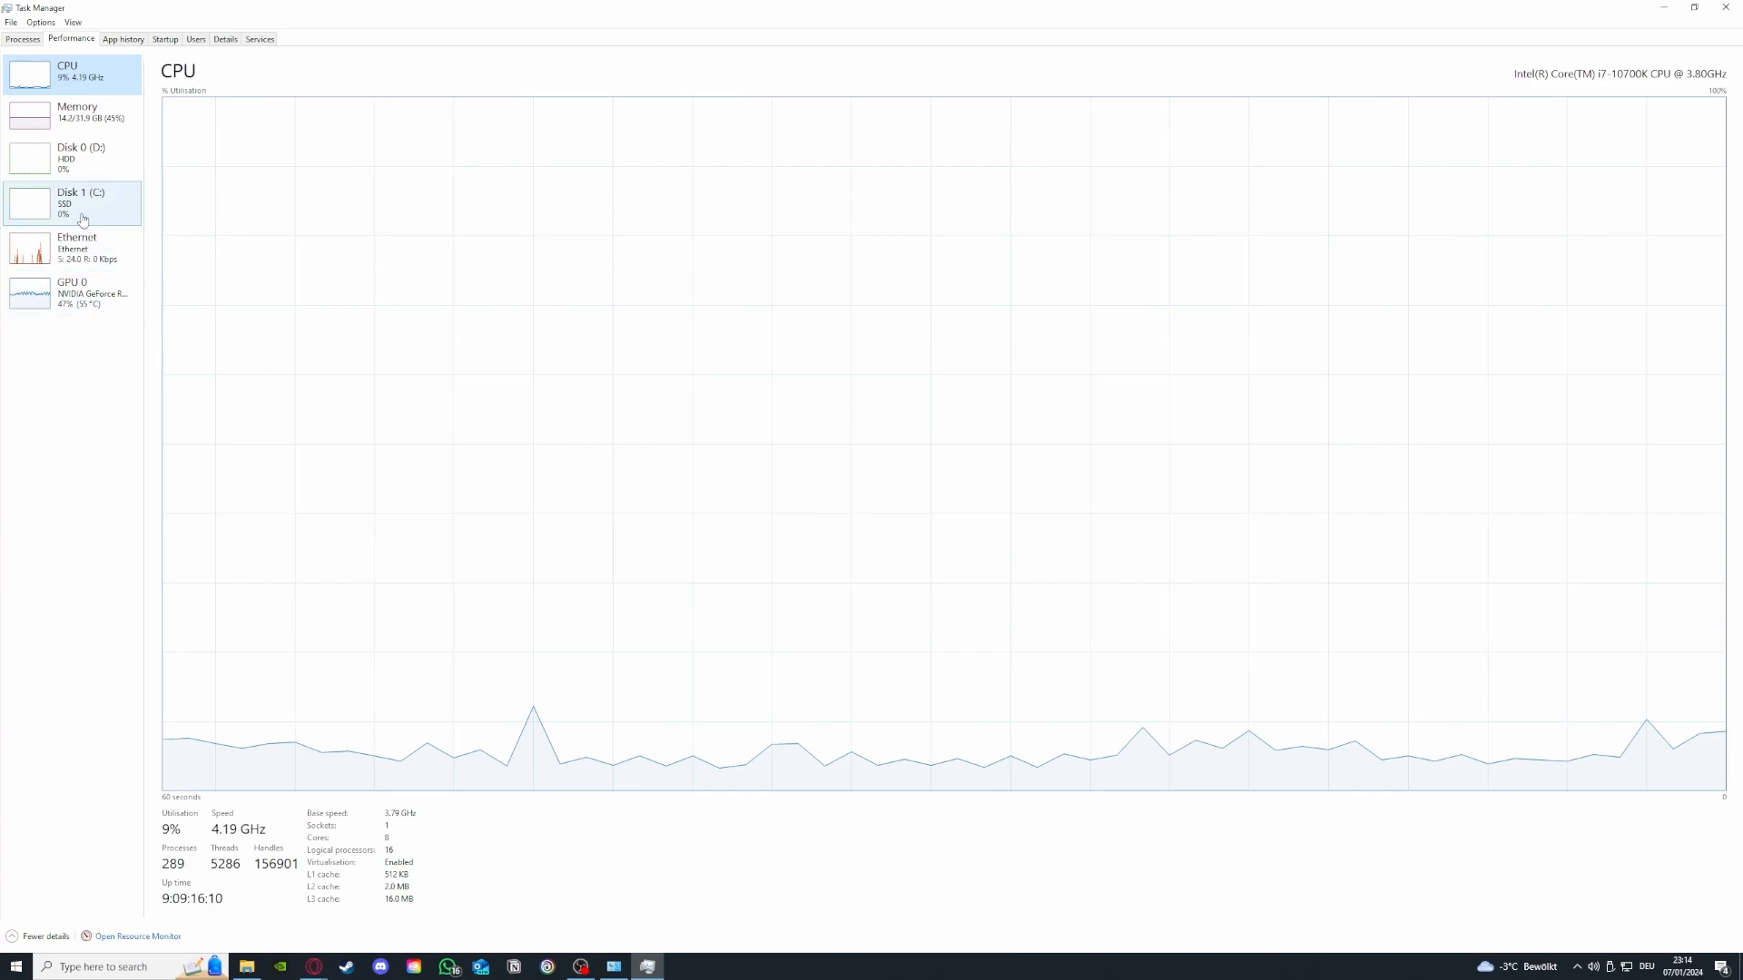
{"action": "left_click", "coordinate": [77, 293]}
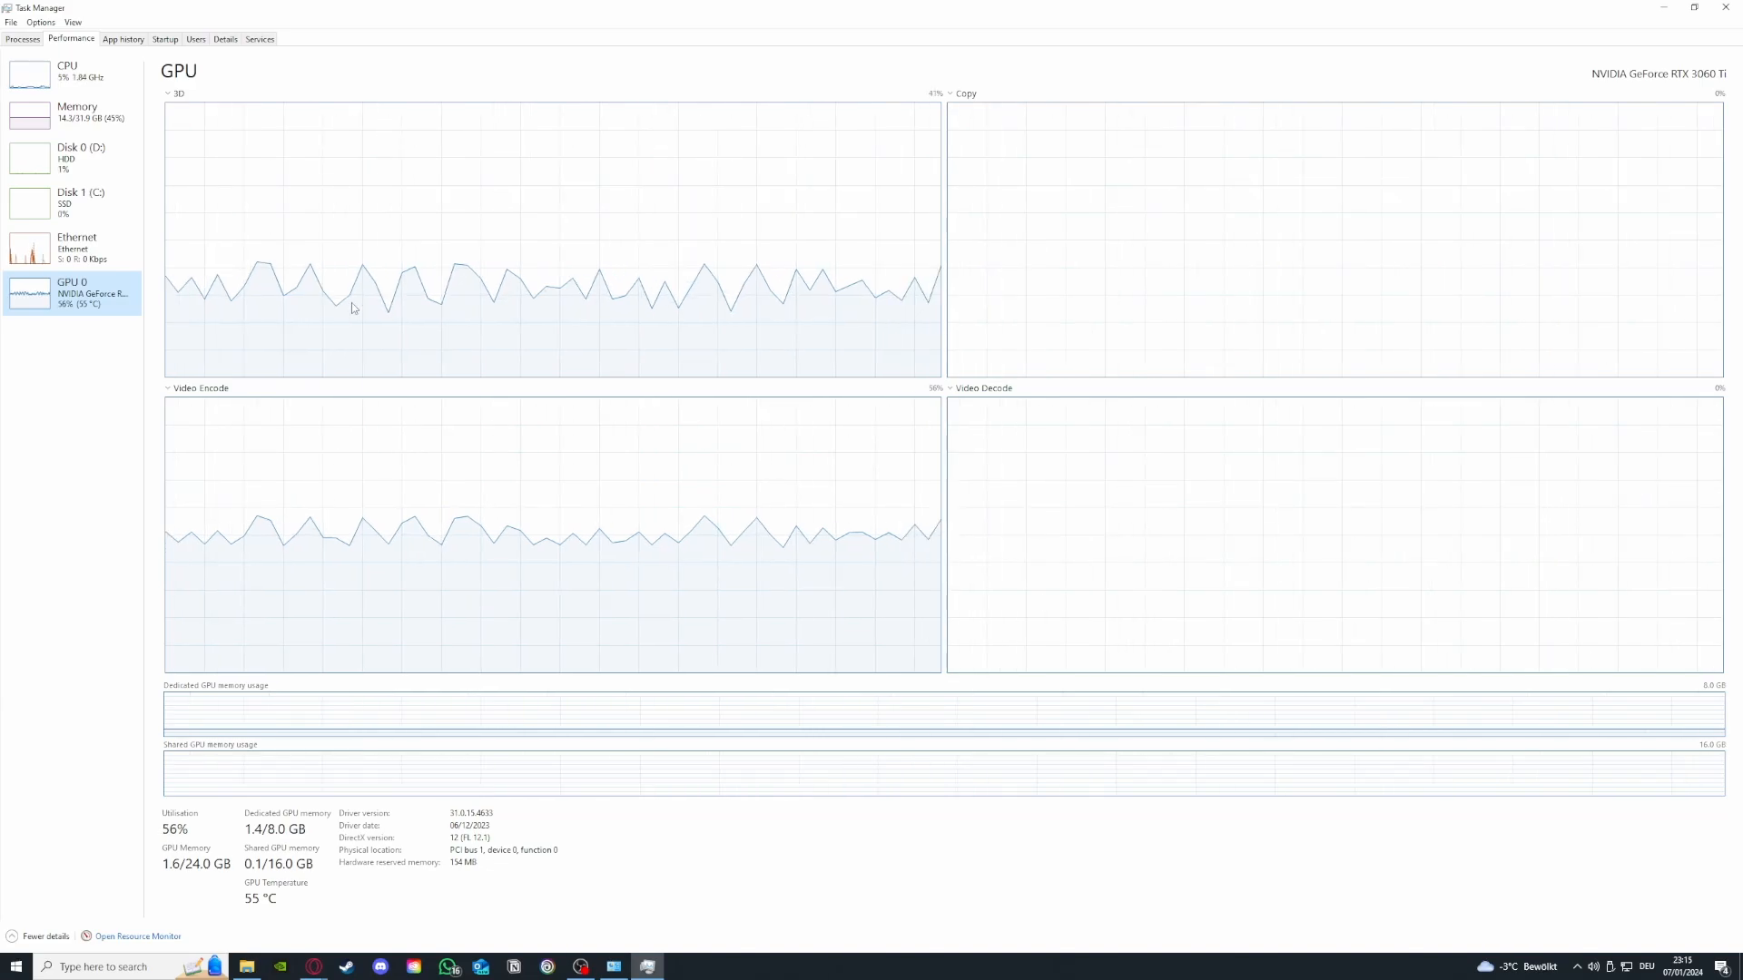
{"action": "left_click", "coordinate": [23, 39]}
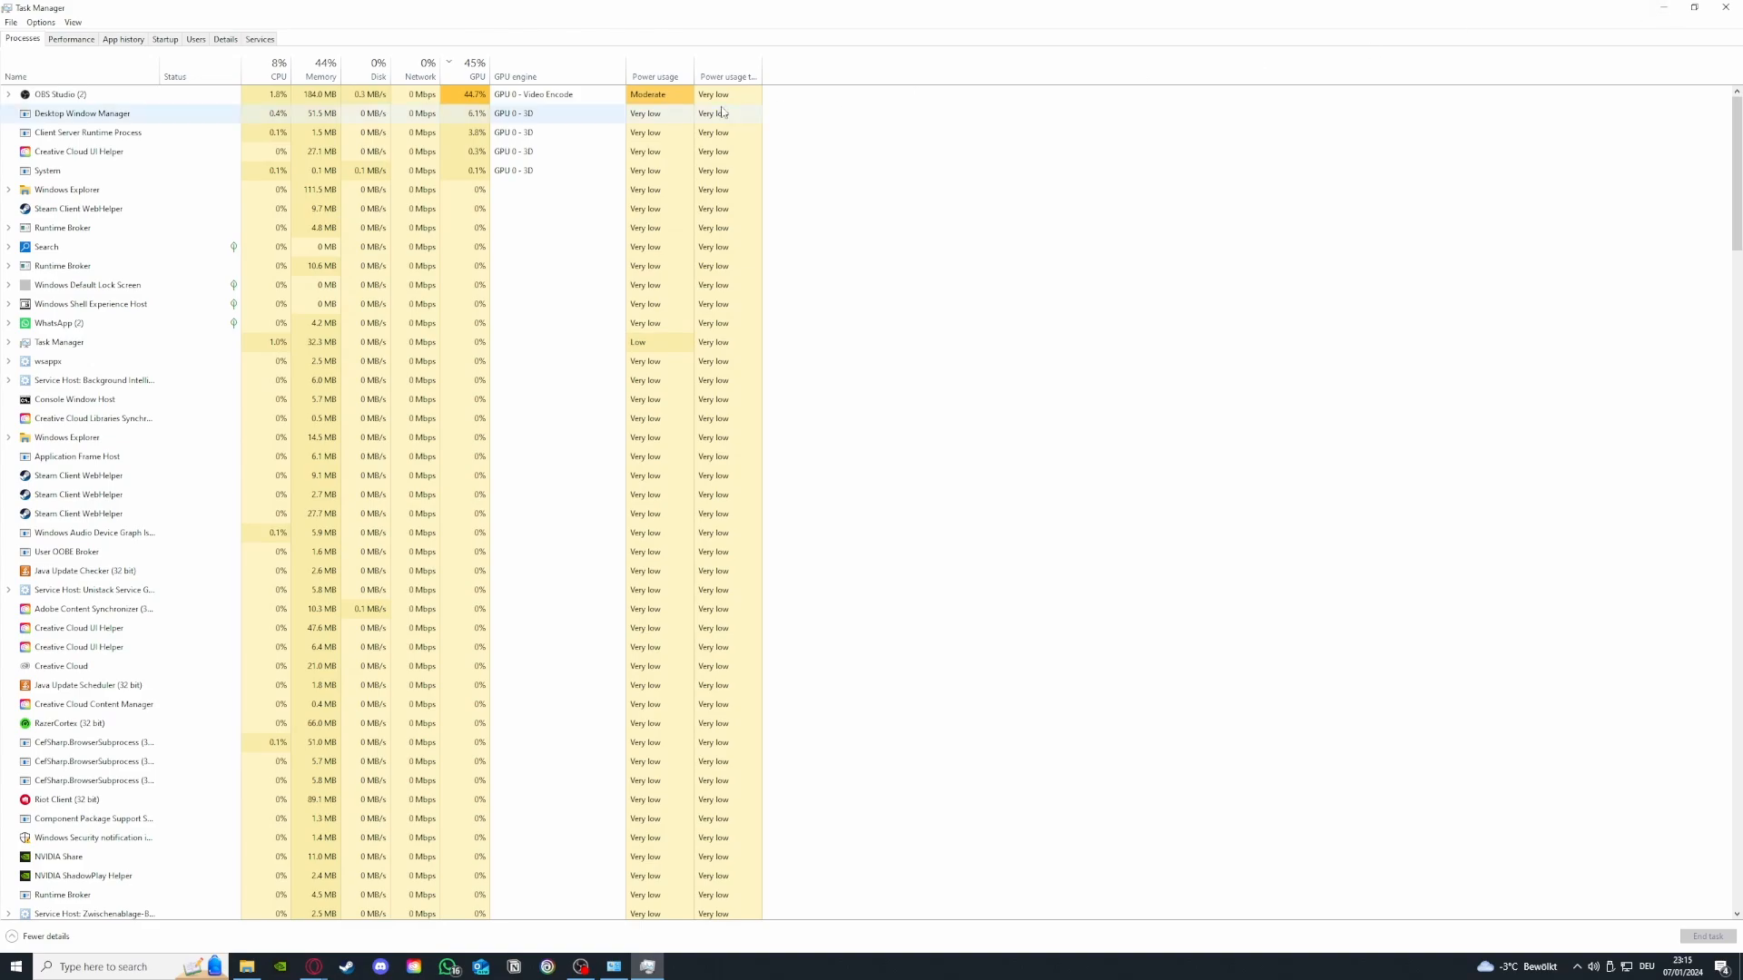
Examine the startup apps and the options for enabling Parsec or disabling iCUE, and close Task Manager
{"action": "left_click", "coordinate": [131, 45]}
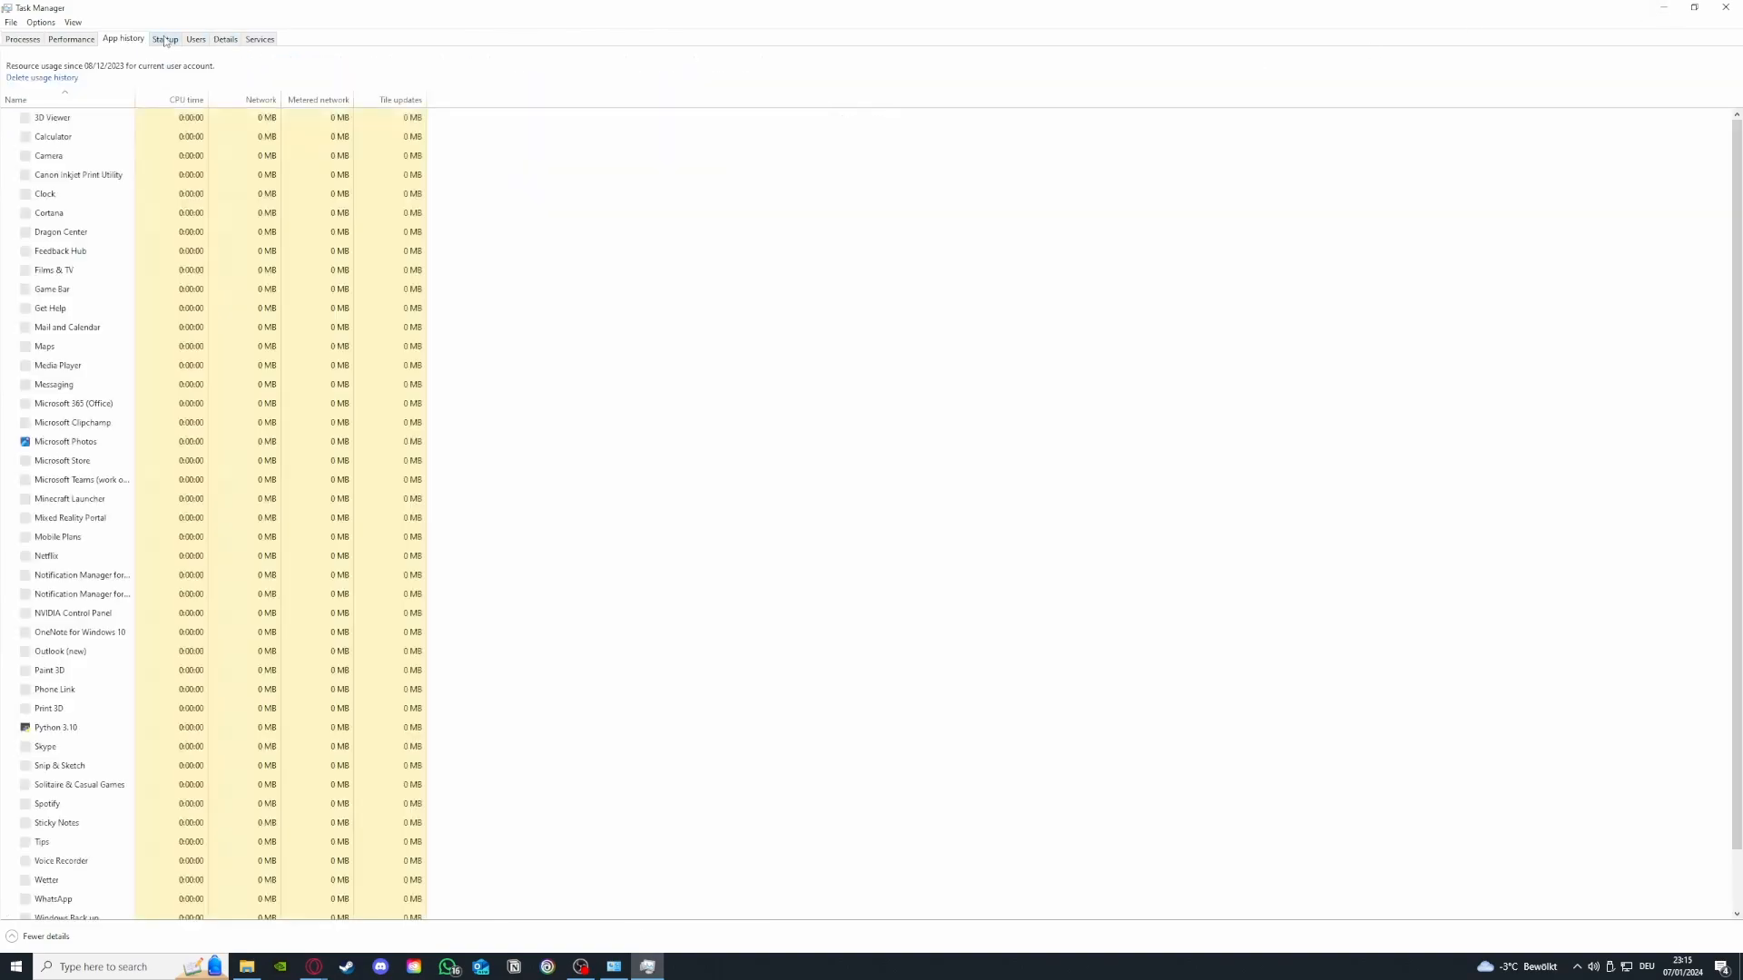
{"action": "key", "text": "ctrl+Tab"}
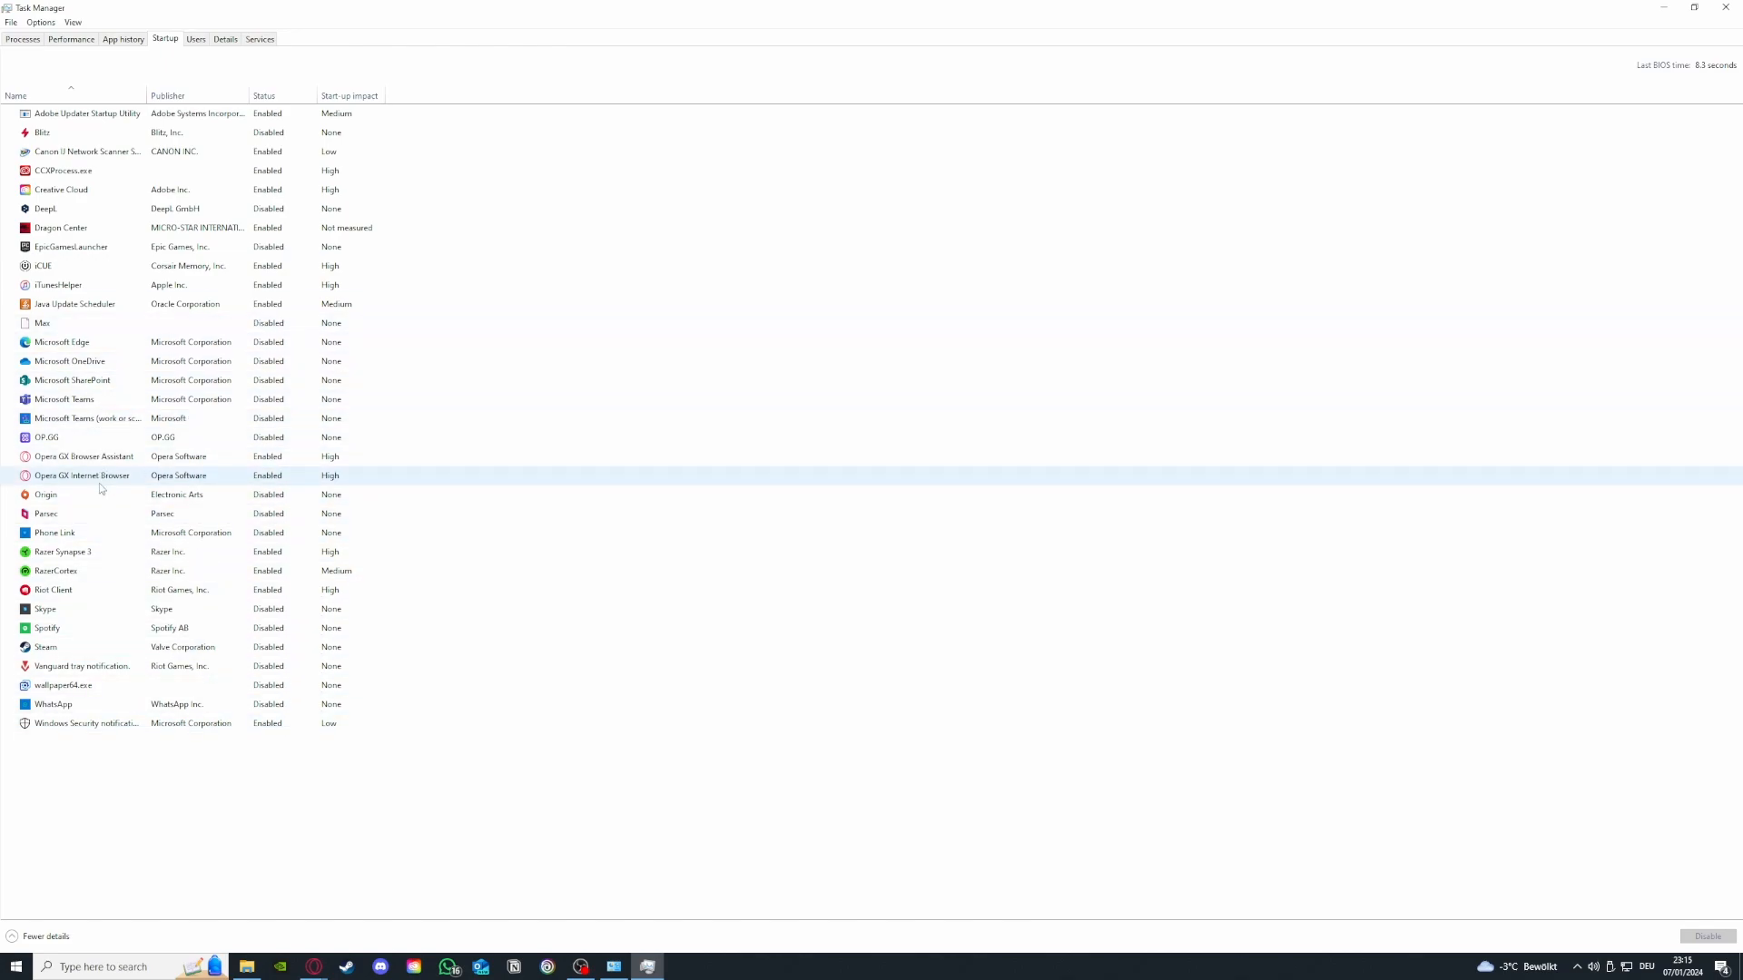
{"action": "left_click", "coordinate": [93, 514]}
{"action": "right_click", "coordinate": [114, 515]}
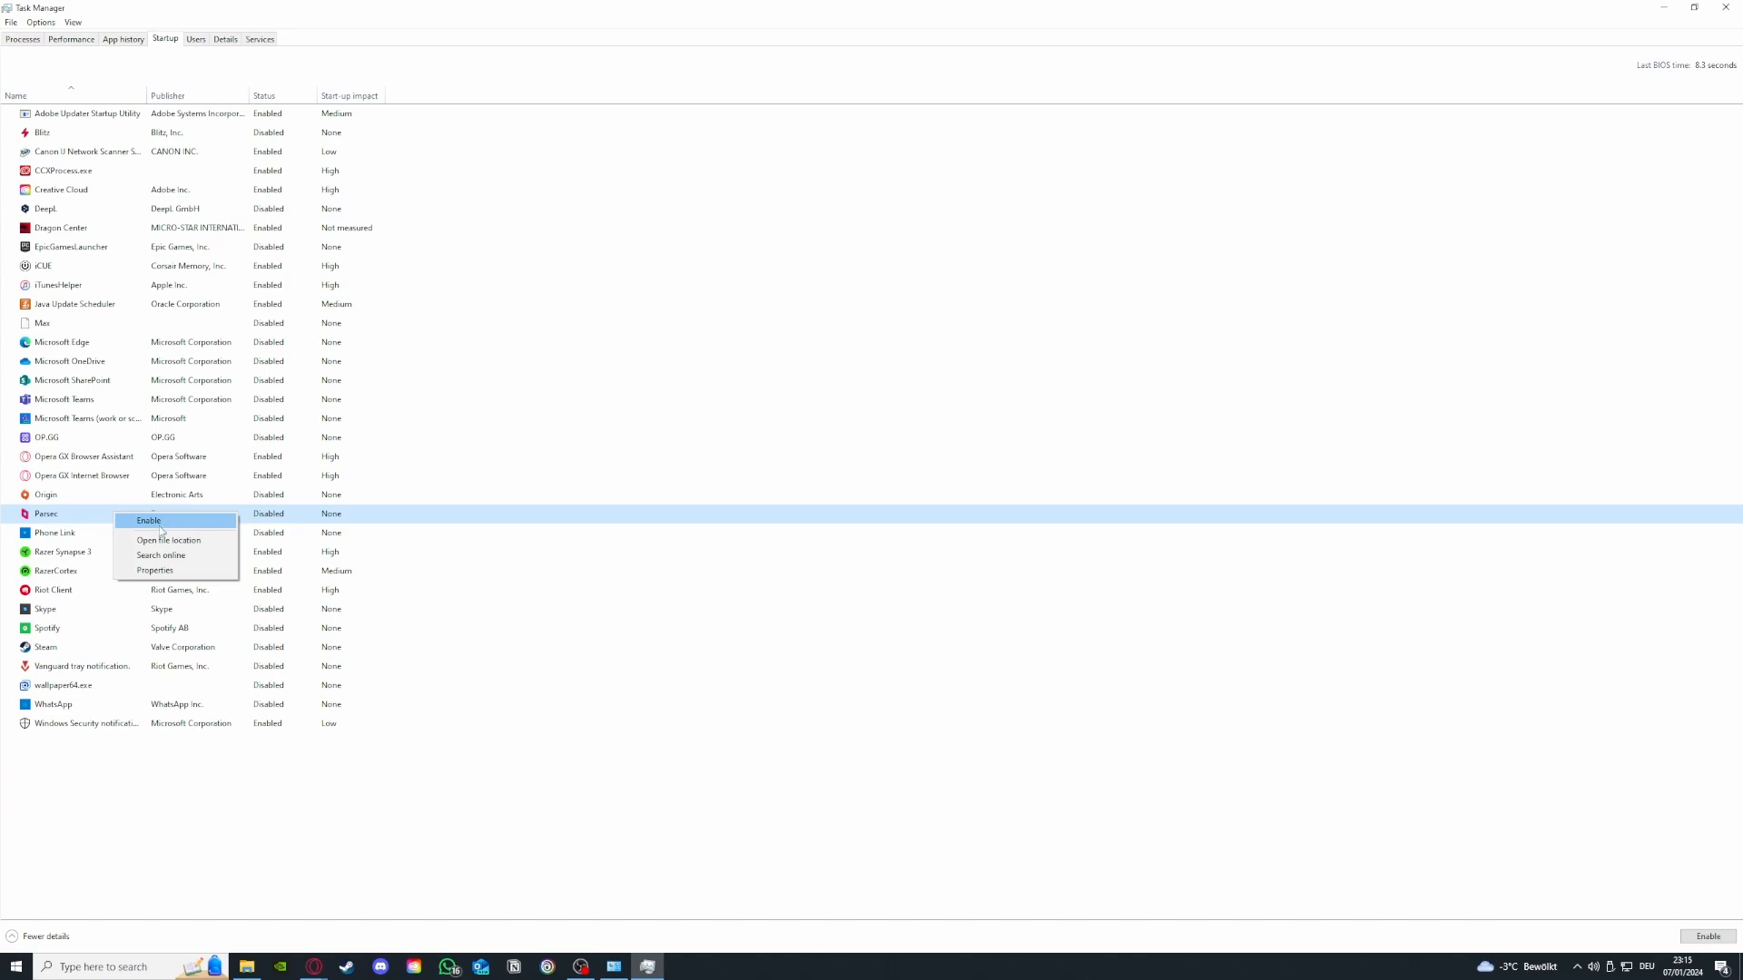
{"action": "left_click", "coordinate": [166, 272]}
{"action": "right_click", "coordinate": [101, 269]}
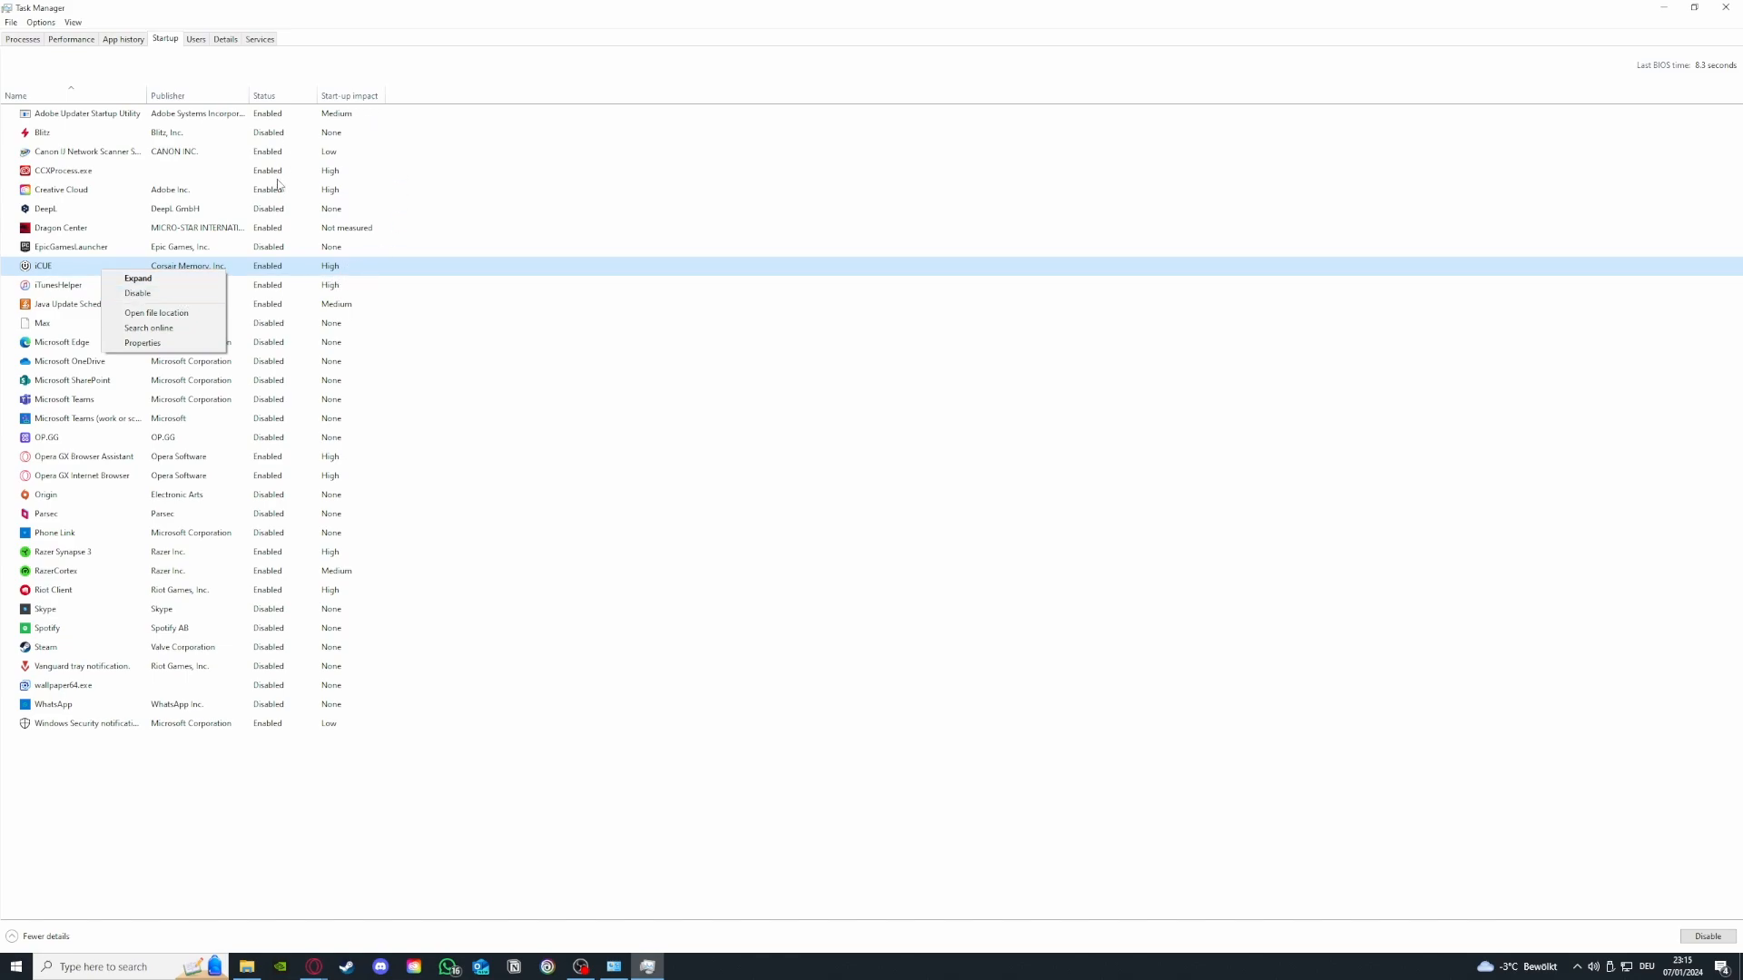
{"action": "left_click", "coordinate": [185, 293]}
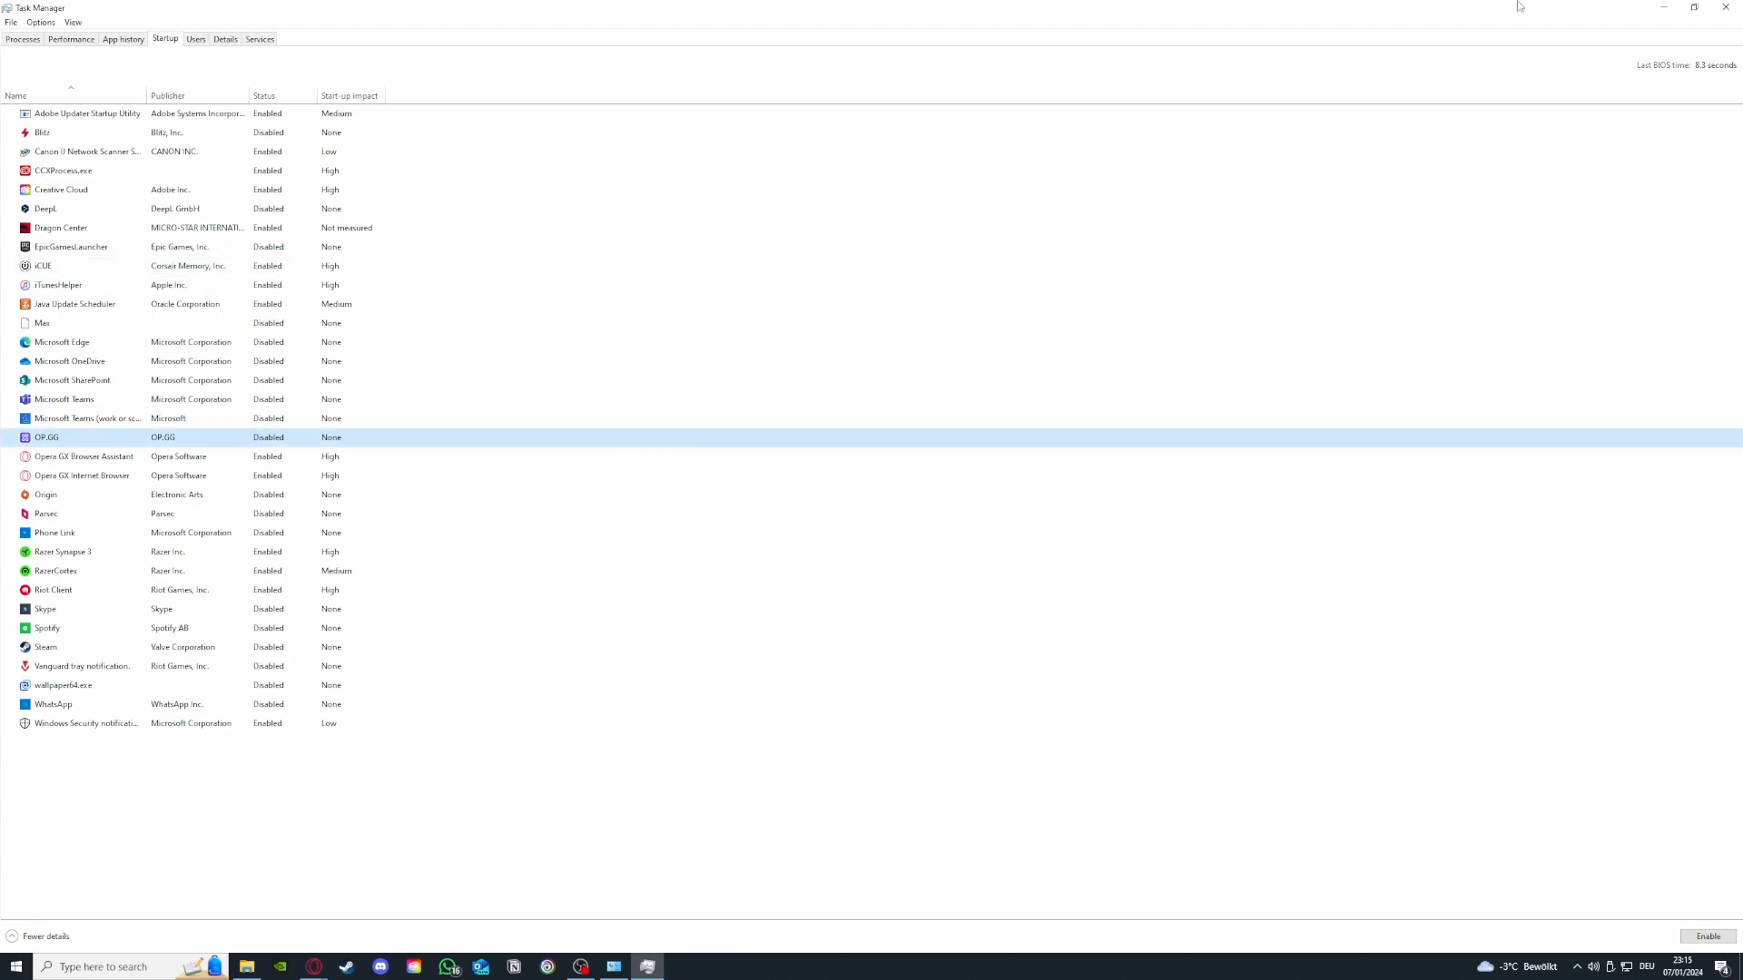
{"action": "left_click", "coordinate": [1725, 8]}
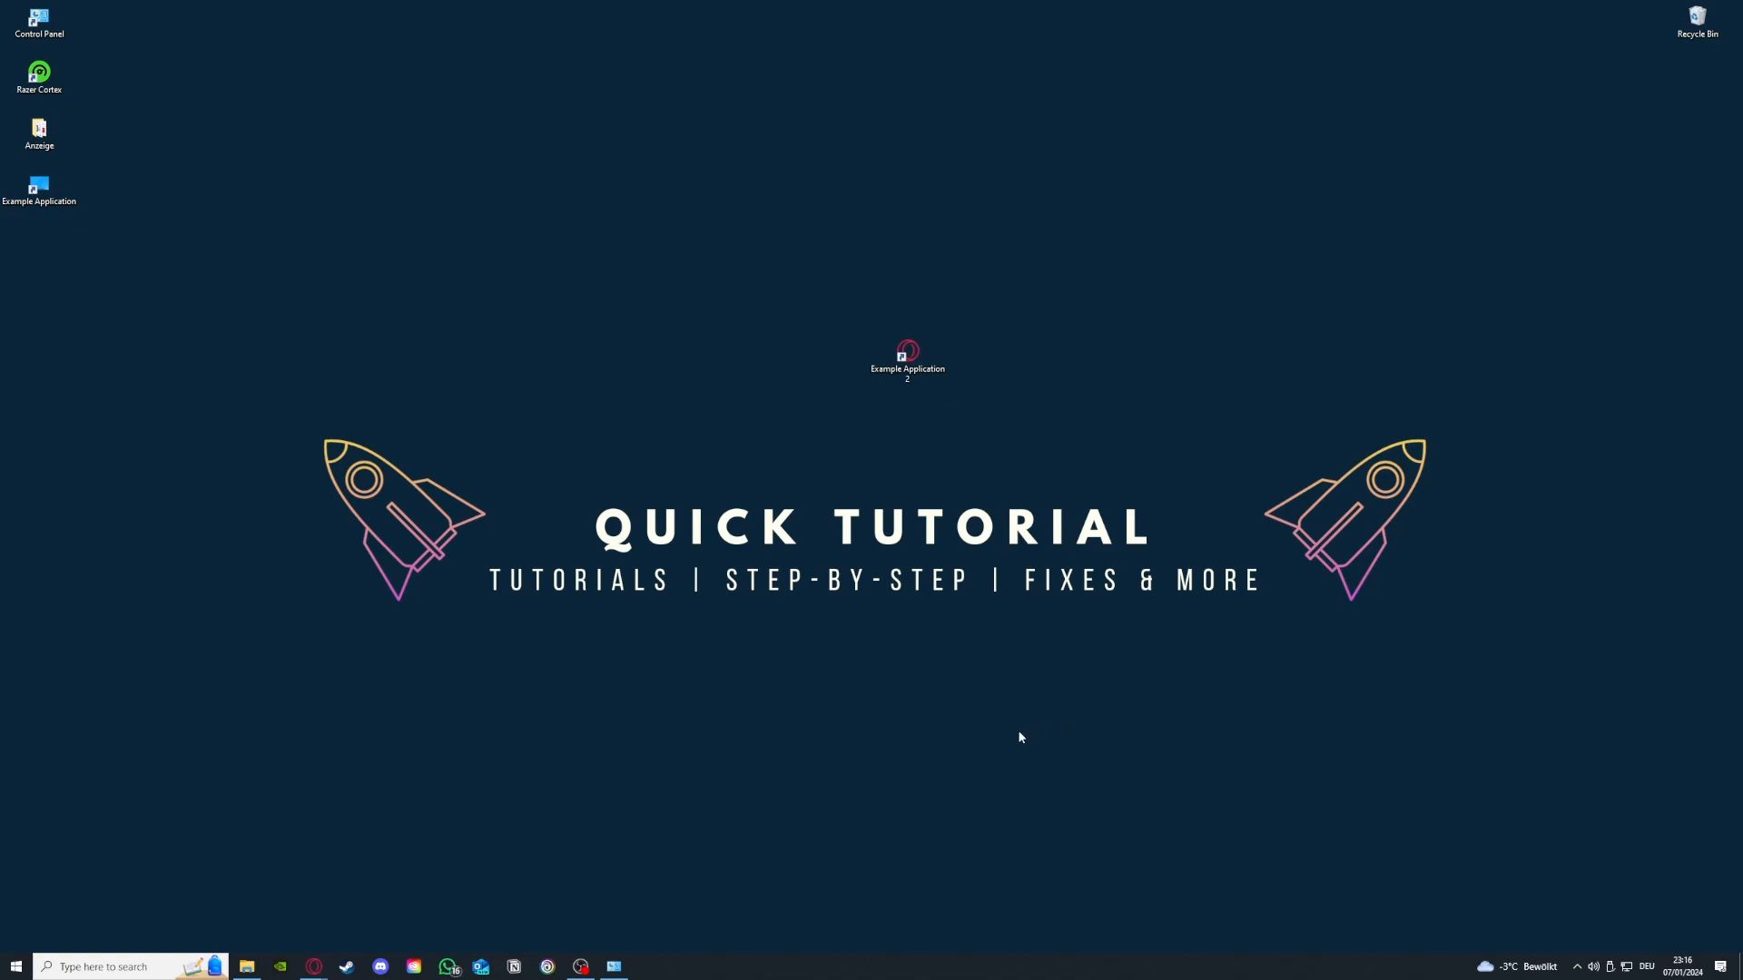
Reopen Task Manager and enlarge its window to show all the usage columns
{"action": "right_click", "coordinate": [793, 976]}
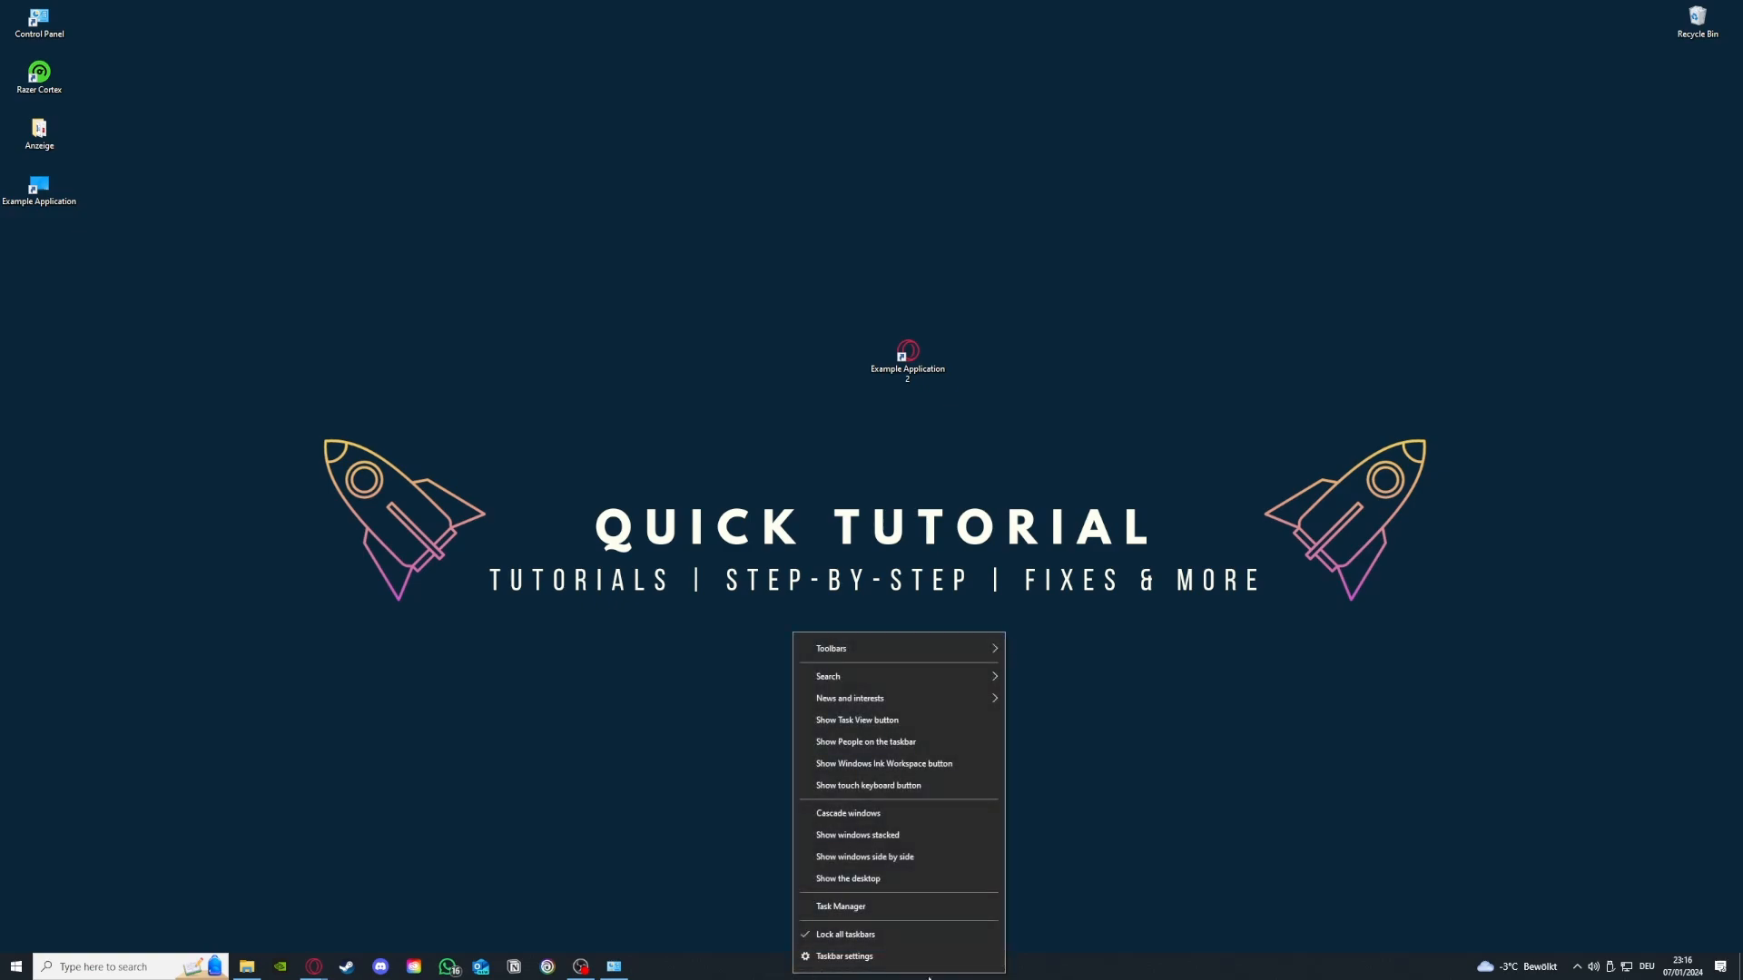
{"action": "left_click", "coordinate": [852, 907]}
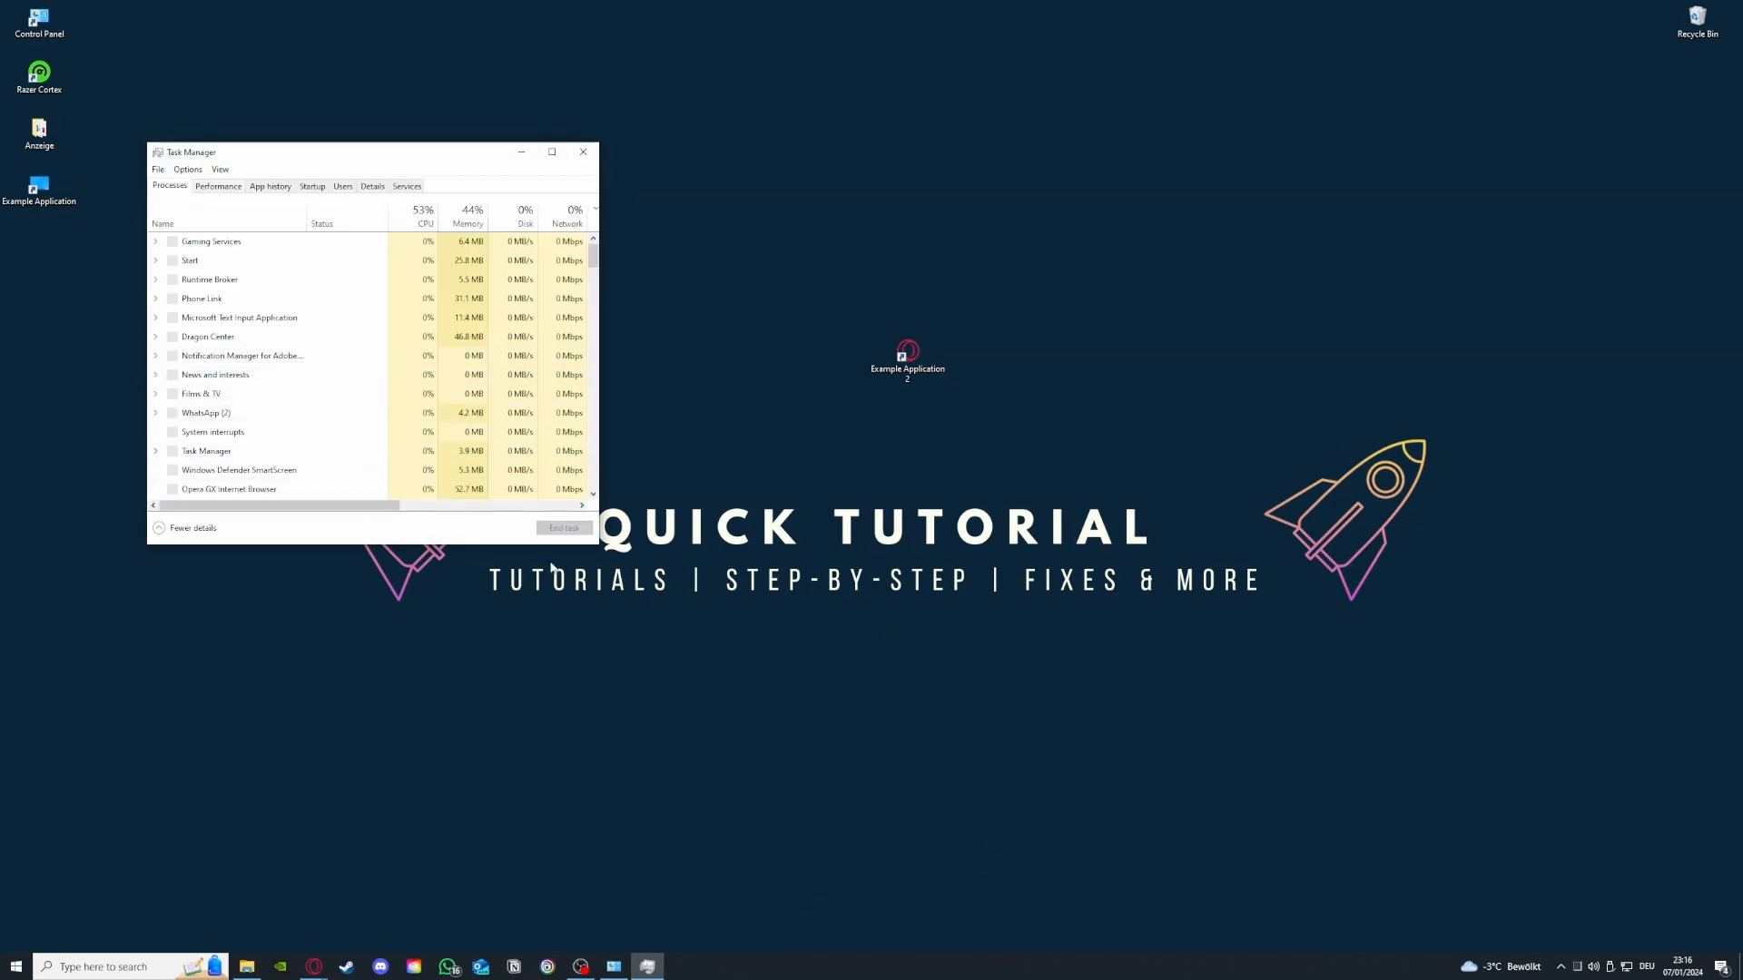
{"action": "left_click_drag", "start_coordinate": [591, 546], "coordinate": [1133, 776]}
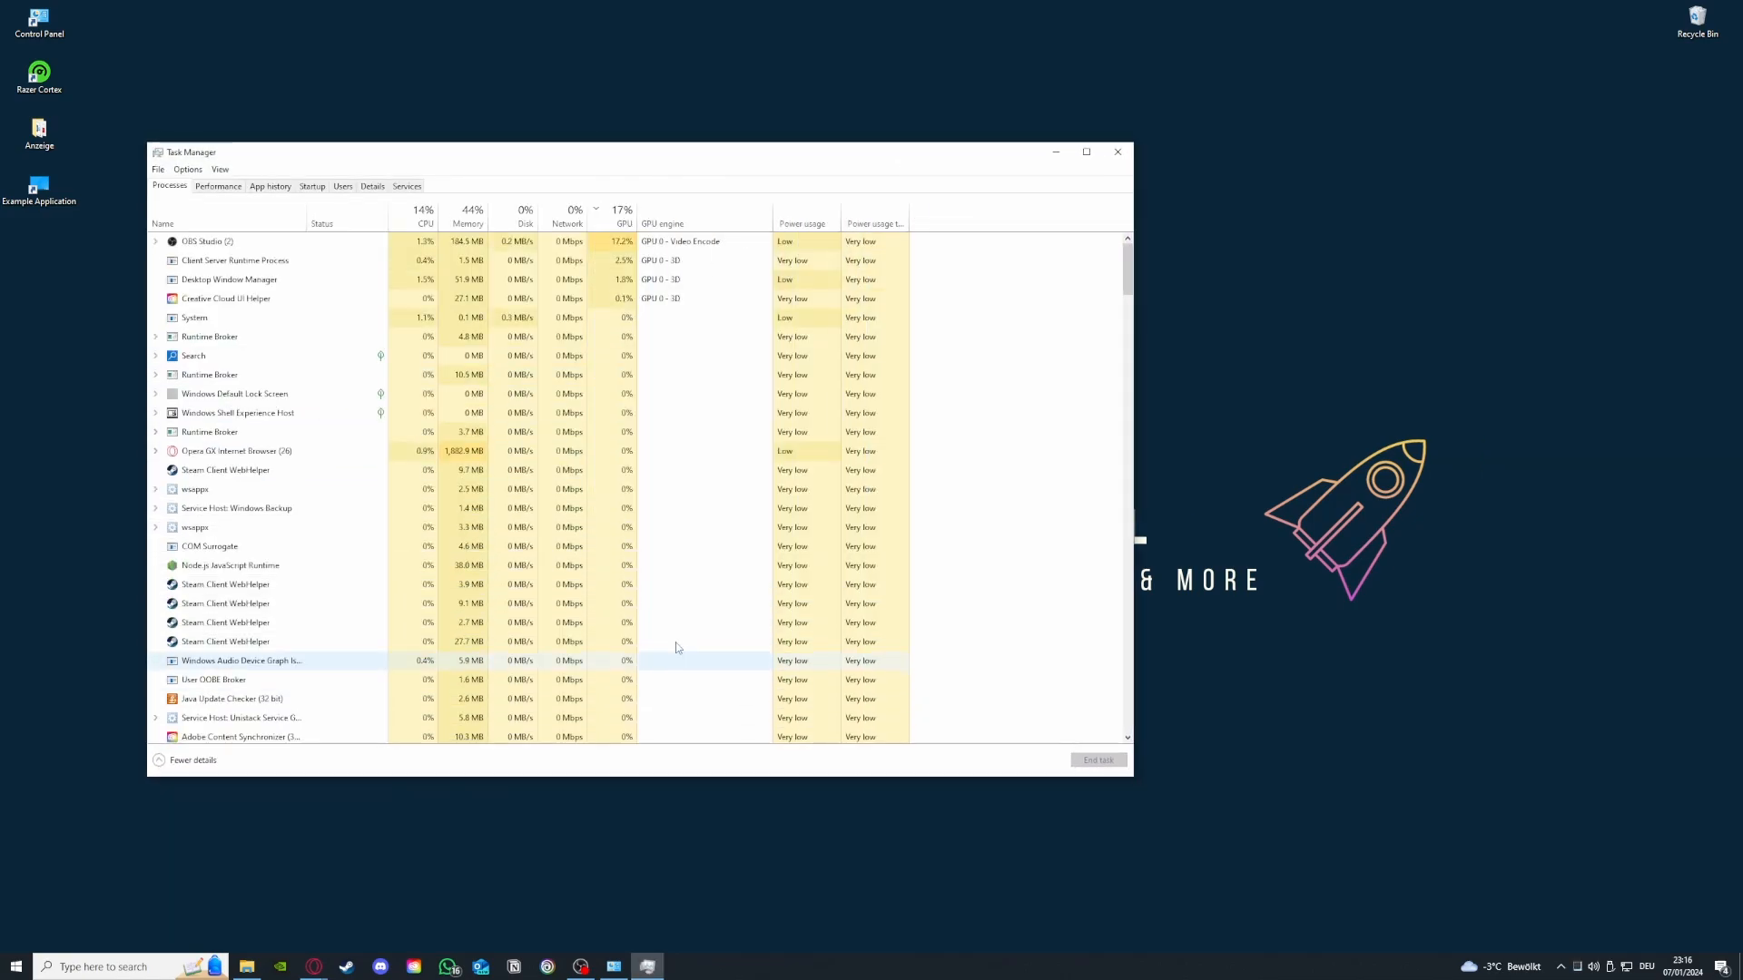
Inspect the individual Steam Client WebHelper processes in the list and close Task Manager
{"action": "left_click", "coordinate": [319, 470]}
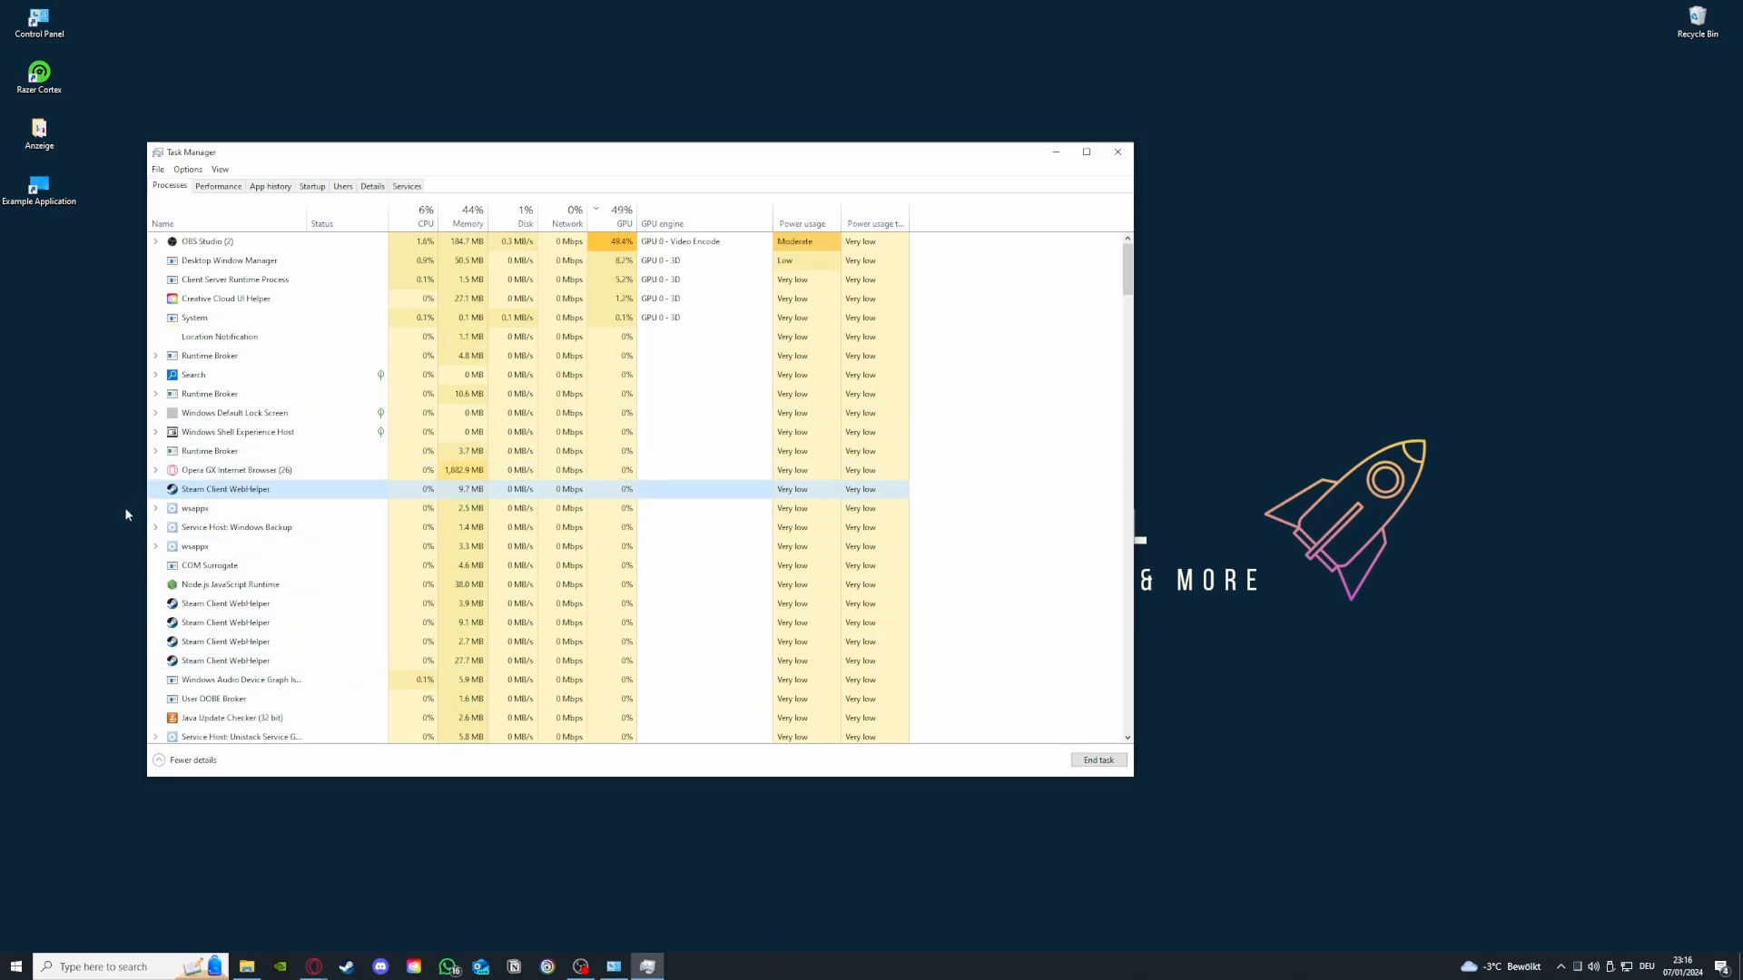
{"action": "scroll", "coordinate": [186, 626], "scroll_direction": "down", "scroll_amount": 3}
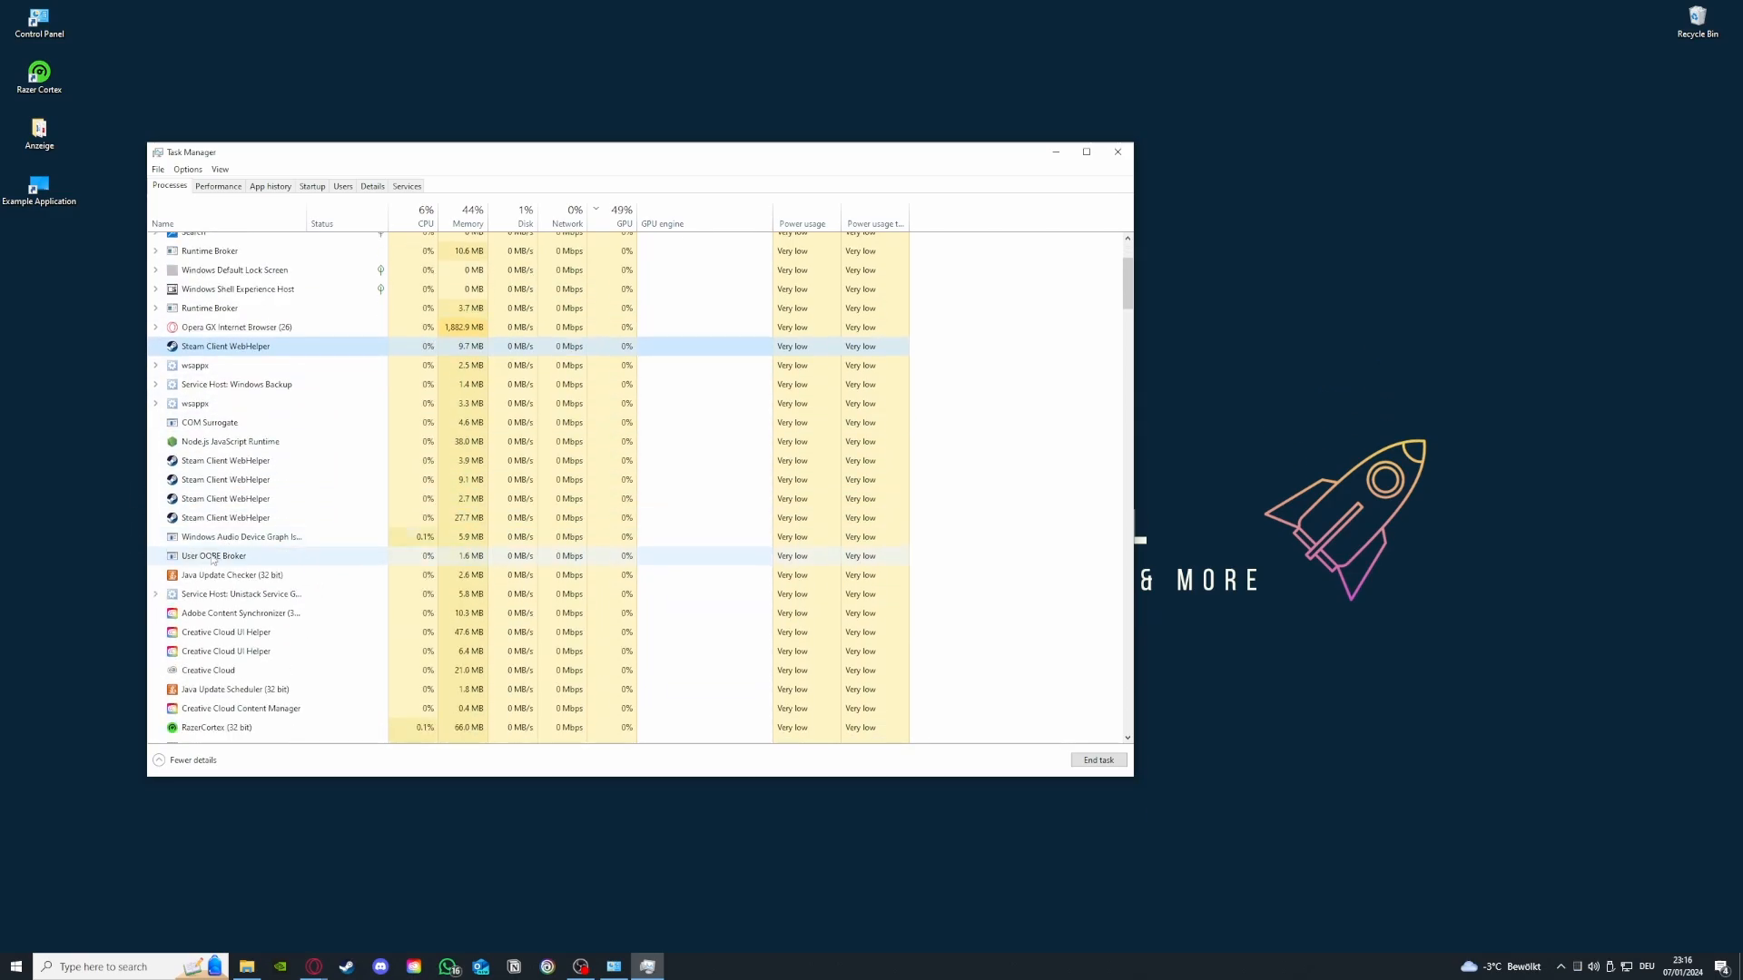
{"action": "left_click", "coordinate": [207, 458]}
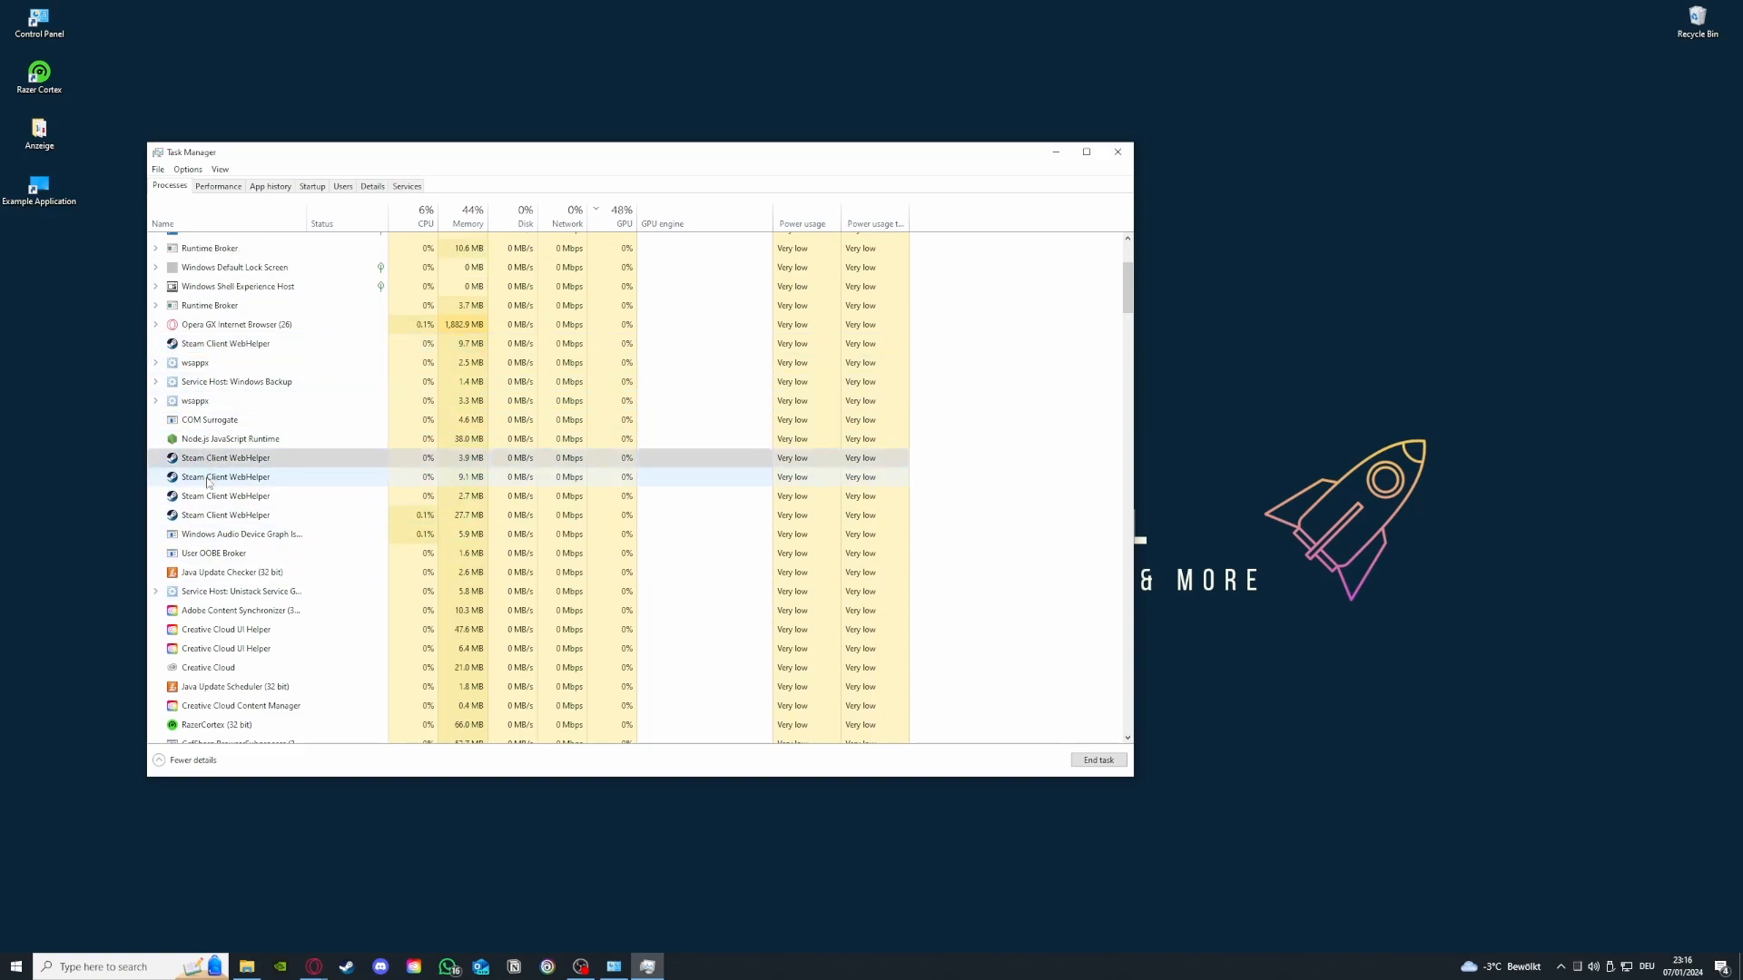
{"action": "left_click", "coordinate": [210, 478]}
{"action": "left_click", "coordinate": [214, 496]}
{"action": "left_click", "coordinate": [216, 518]}
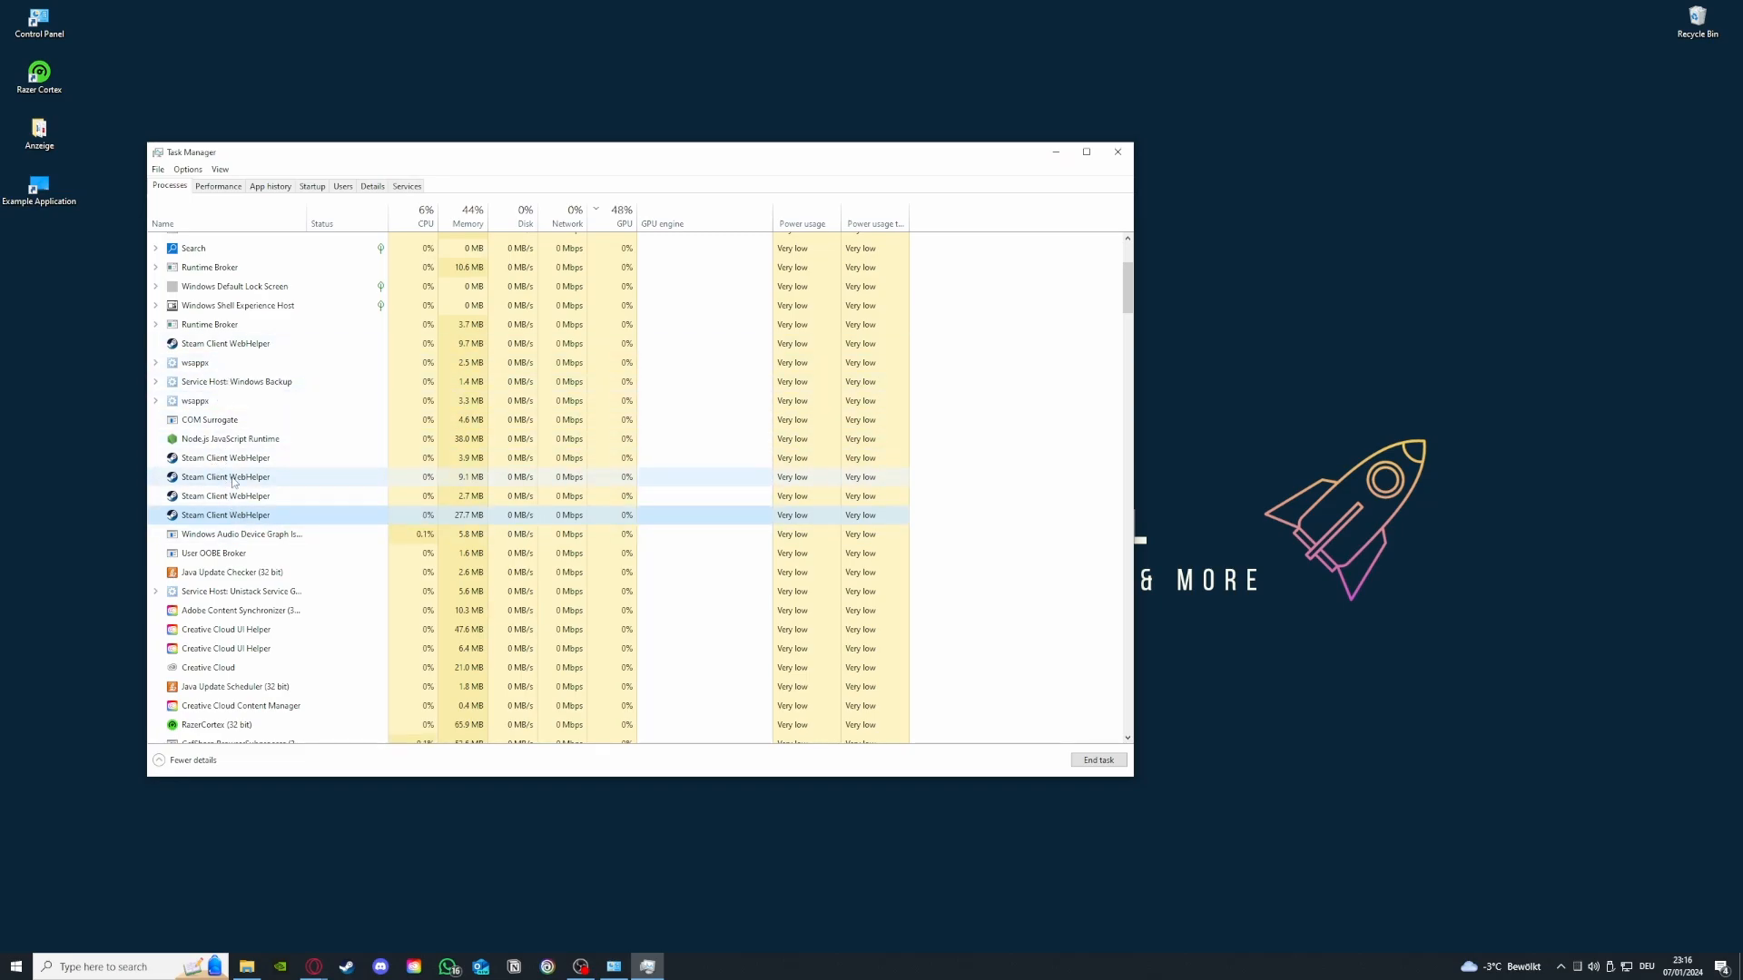
{"action": "left_click", "coordinate": [1117, 149]}
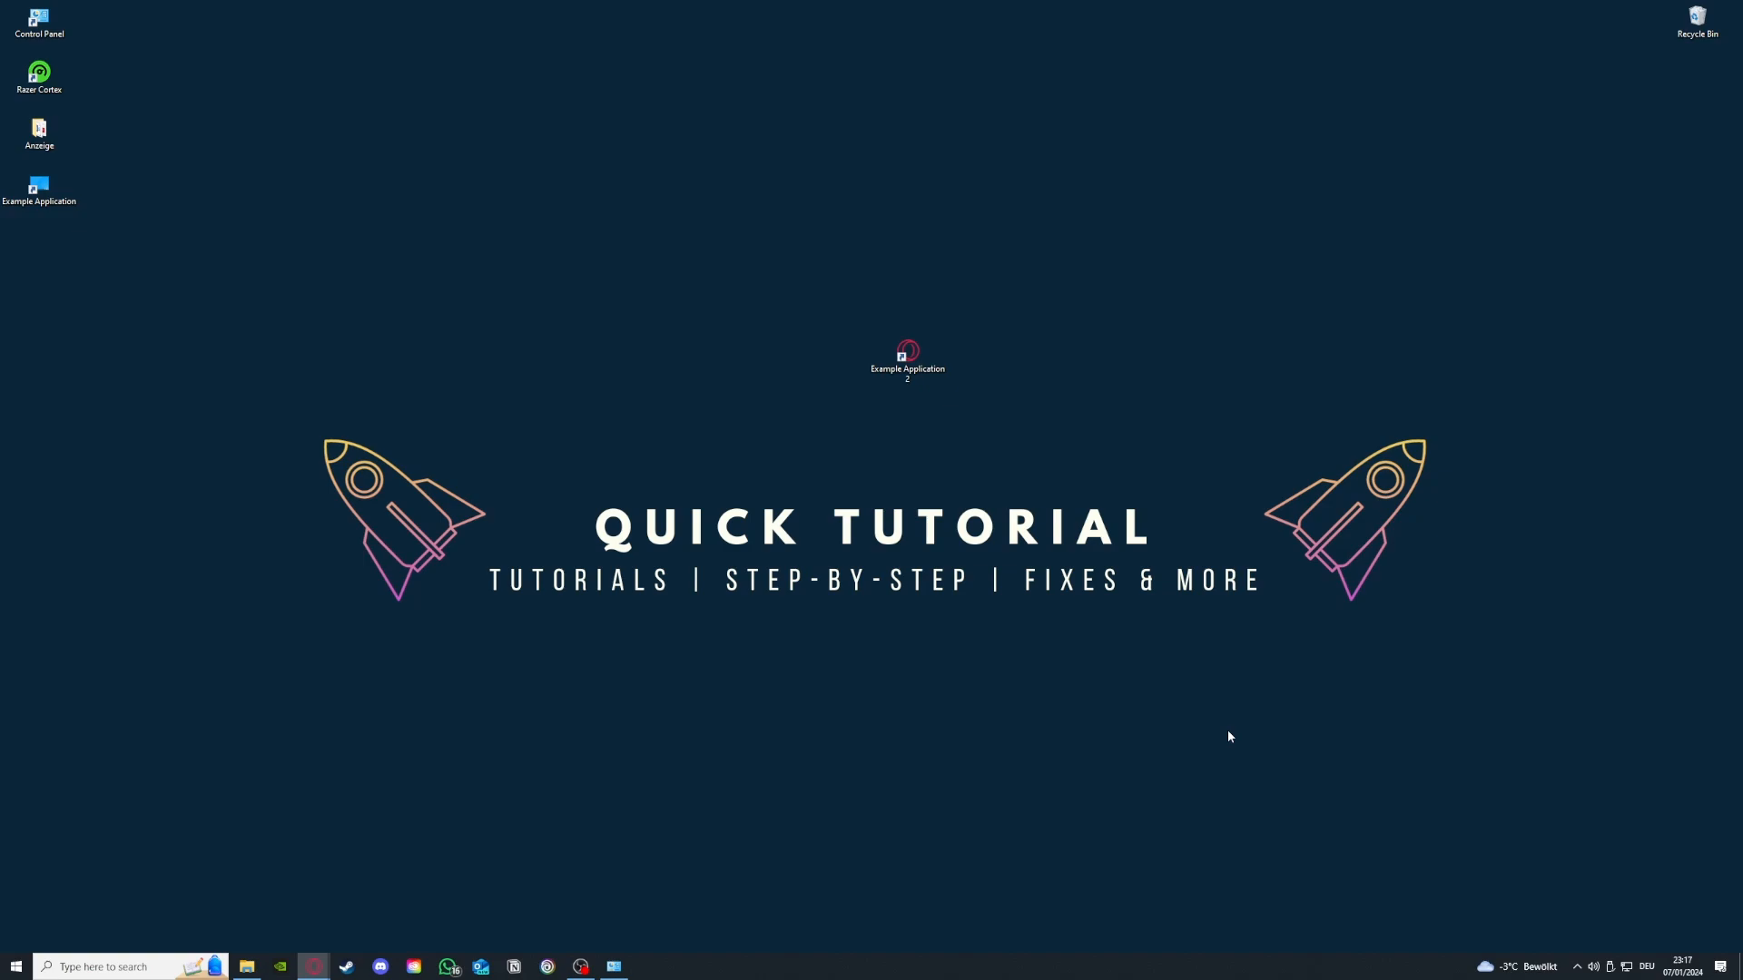
Switch to Control Panel, open Administrative Tools from System and Security, and place its window beside the Control Panel window
{"action": "left_click", "coordinate": [614, 966]}
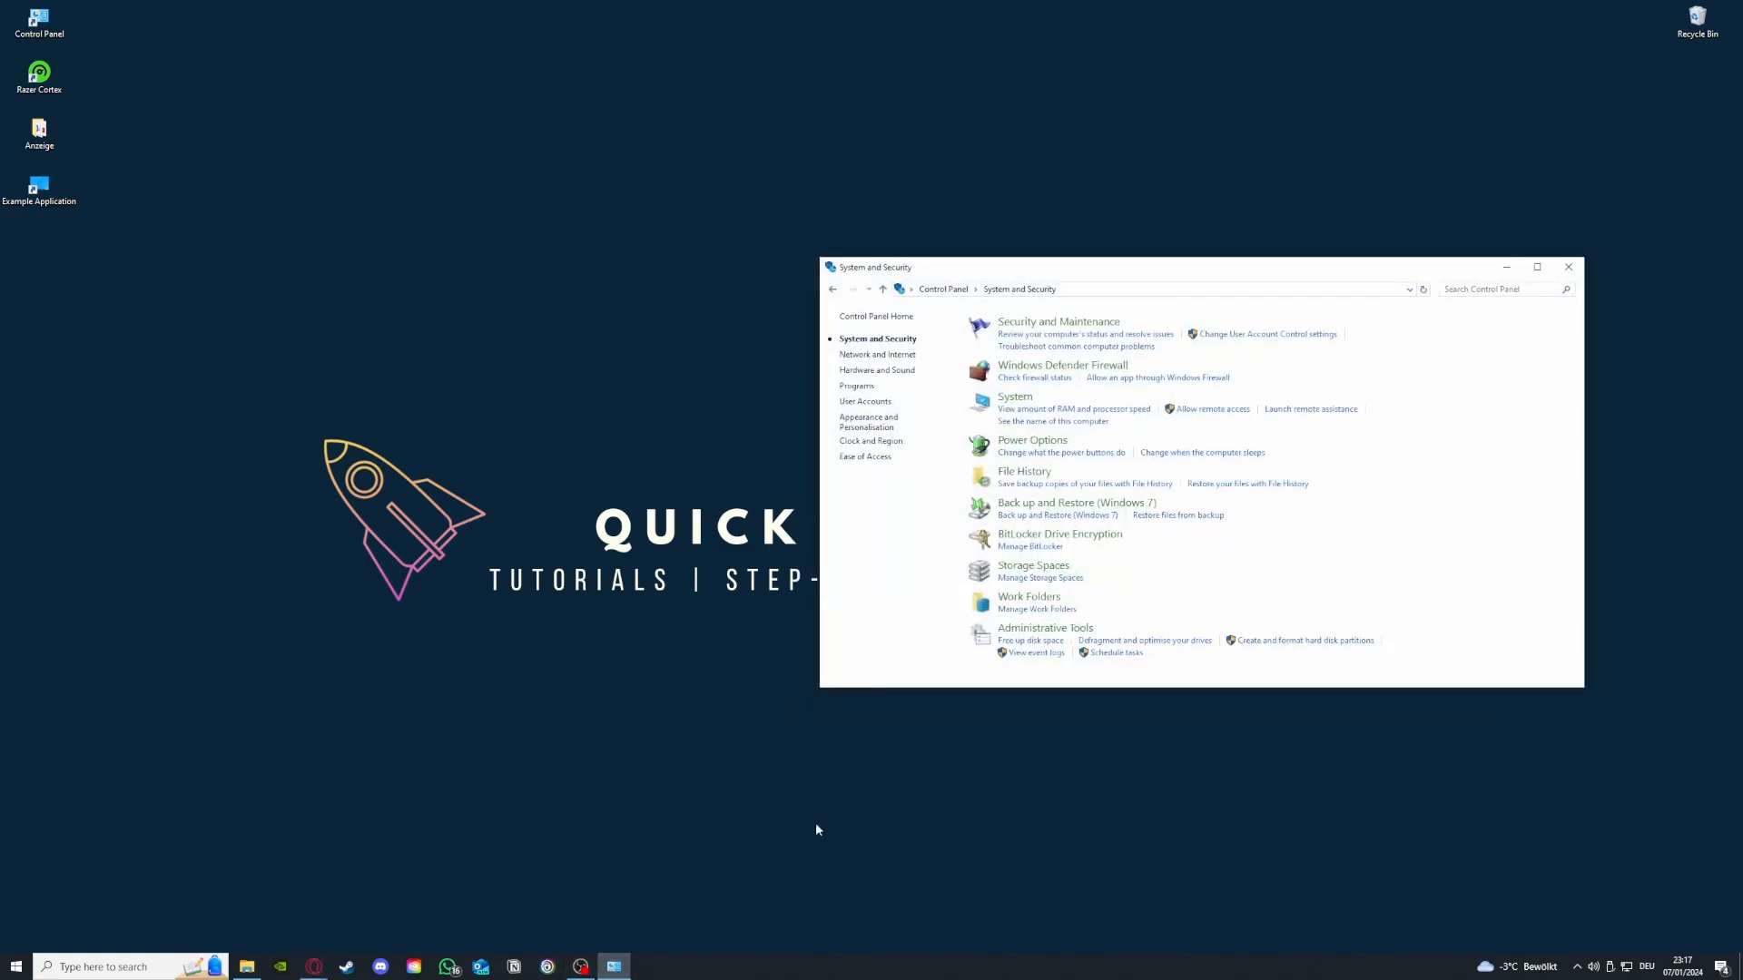
{"action": "mouse_move", "coordinate": [1031, 629]}
{"action": "left_mouse_down"}
{"action": "mouse_move", "coordinate": [895, 622]}
{"action": "mouse_move", "coordinate": [799, 649]}
{"action": "mouse_move", "coordinate": [1012, 635]}
{"action": "left_mouse_up"}
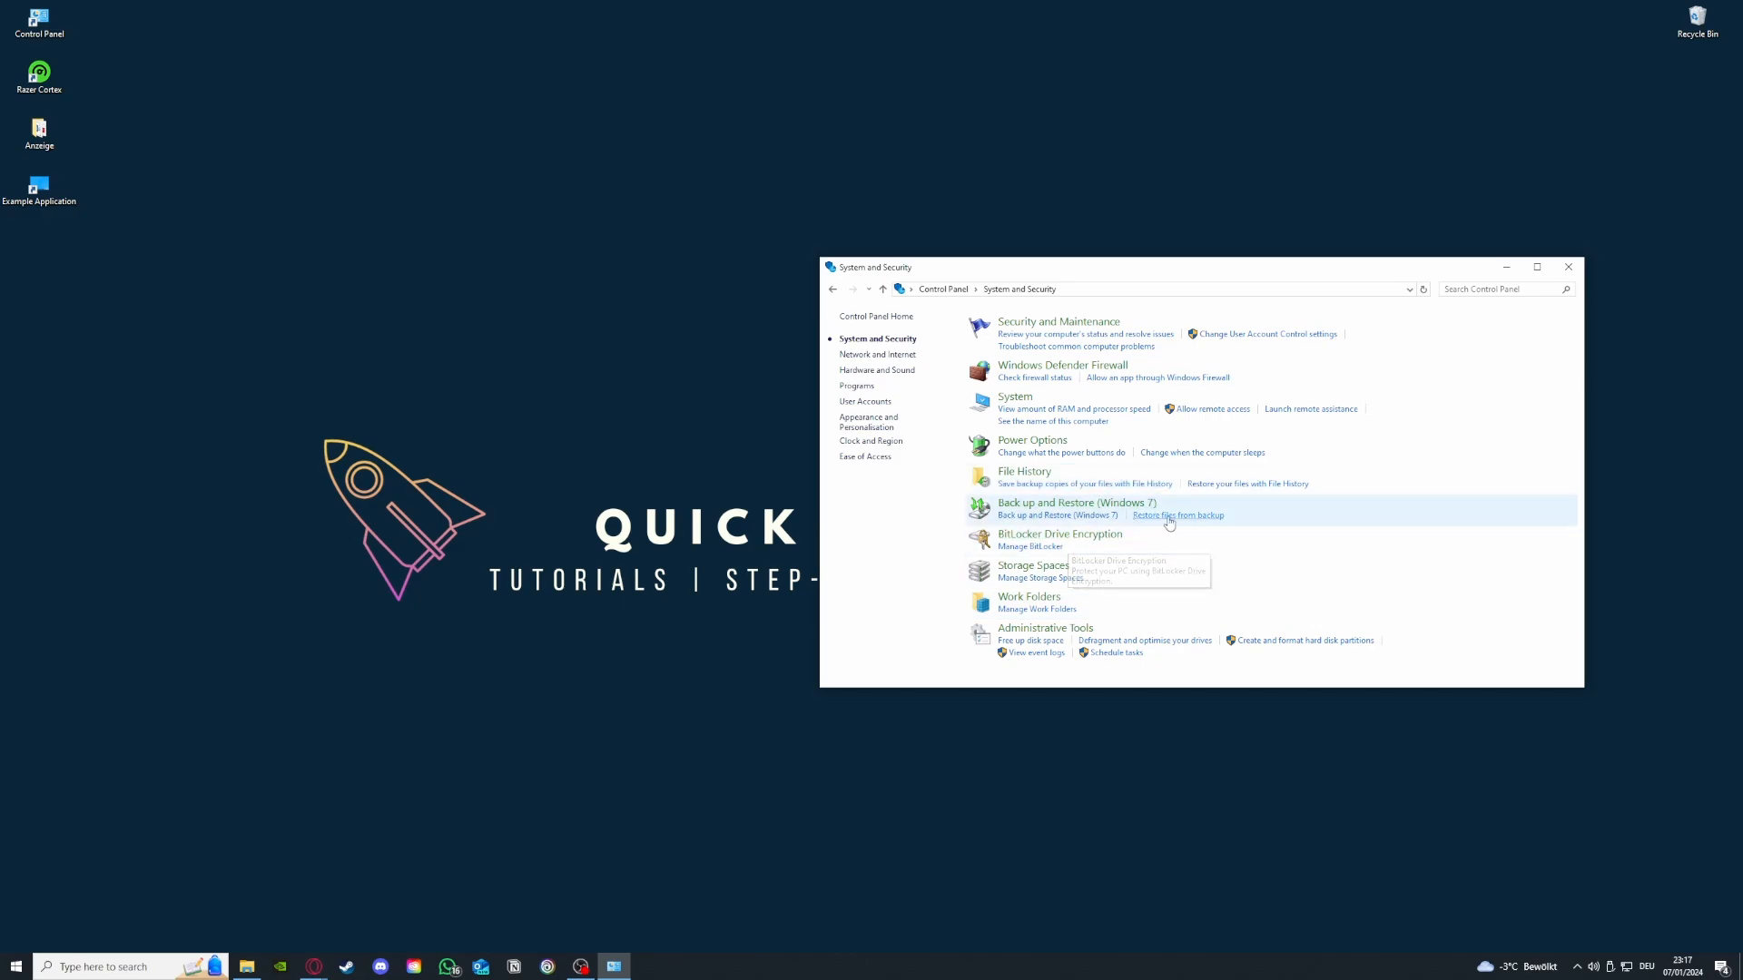
{"action": "left_click", "coordinate": [1078, 630]}
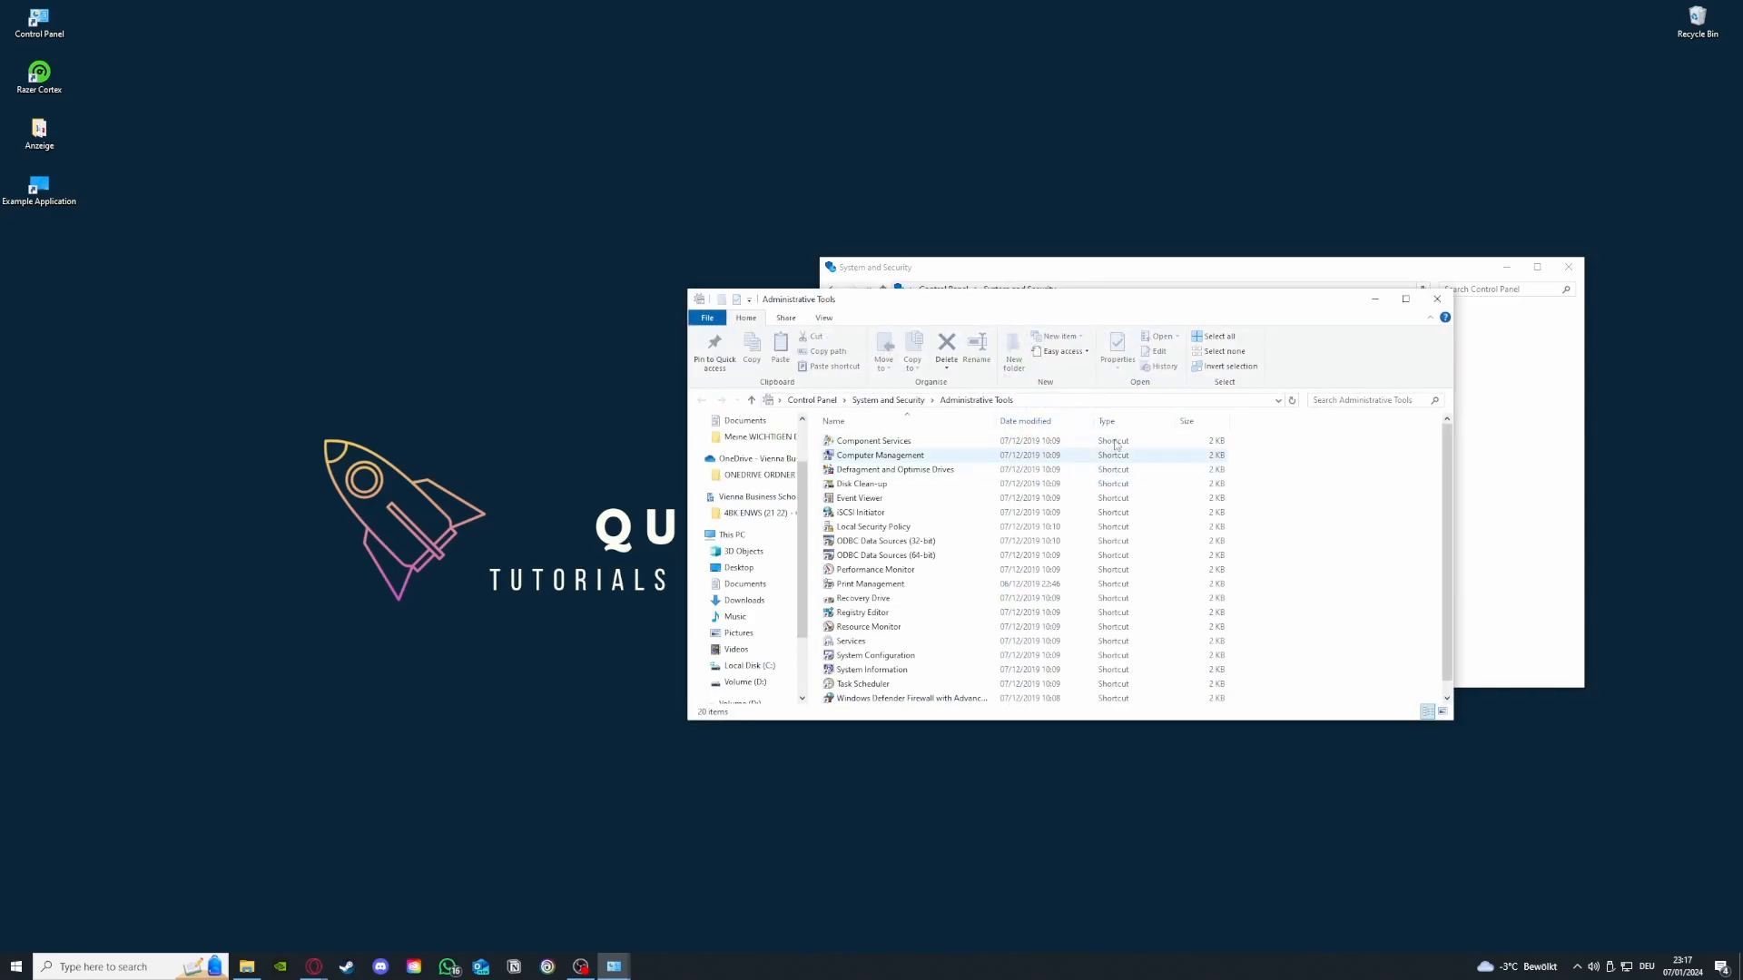
{"action": "left_click_drag", "start_coordinate": [1080, 299], "coordinate": [432, 197]}
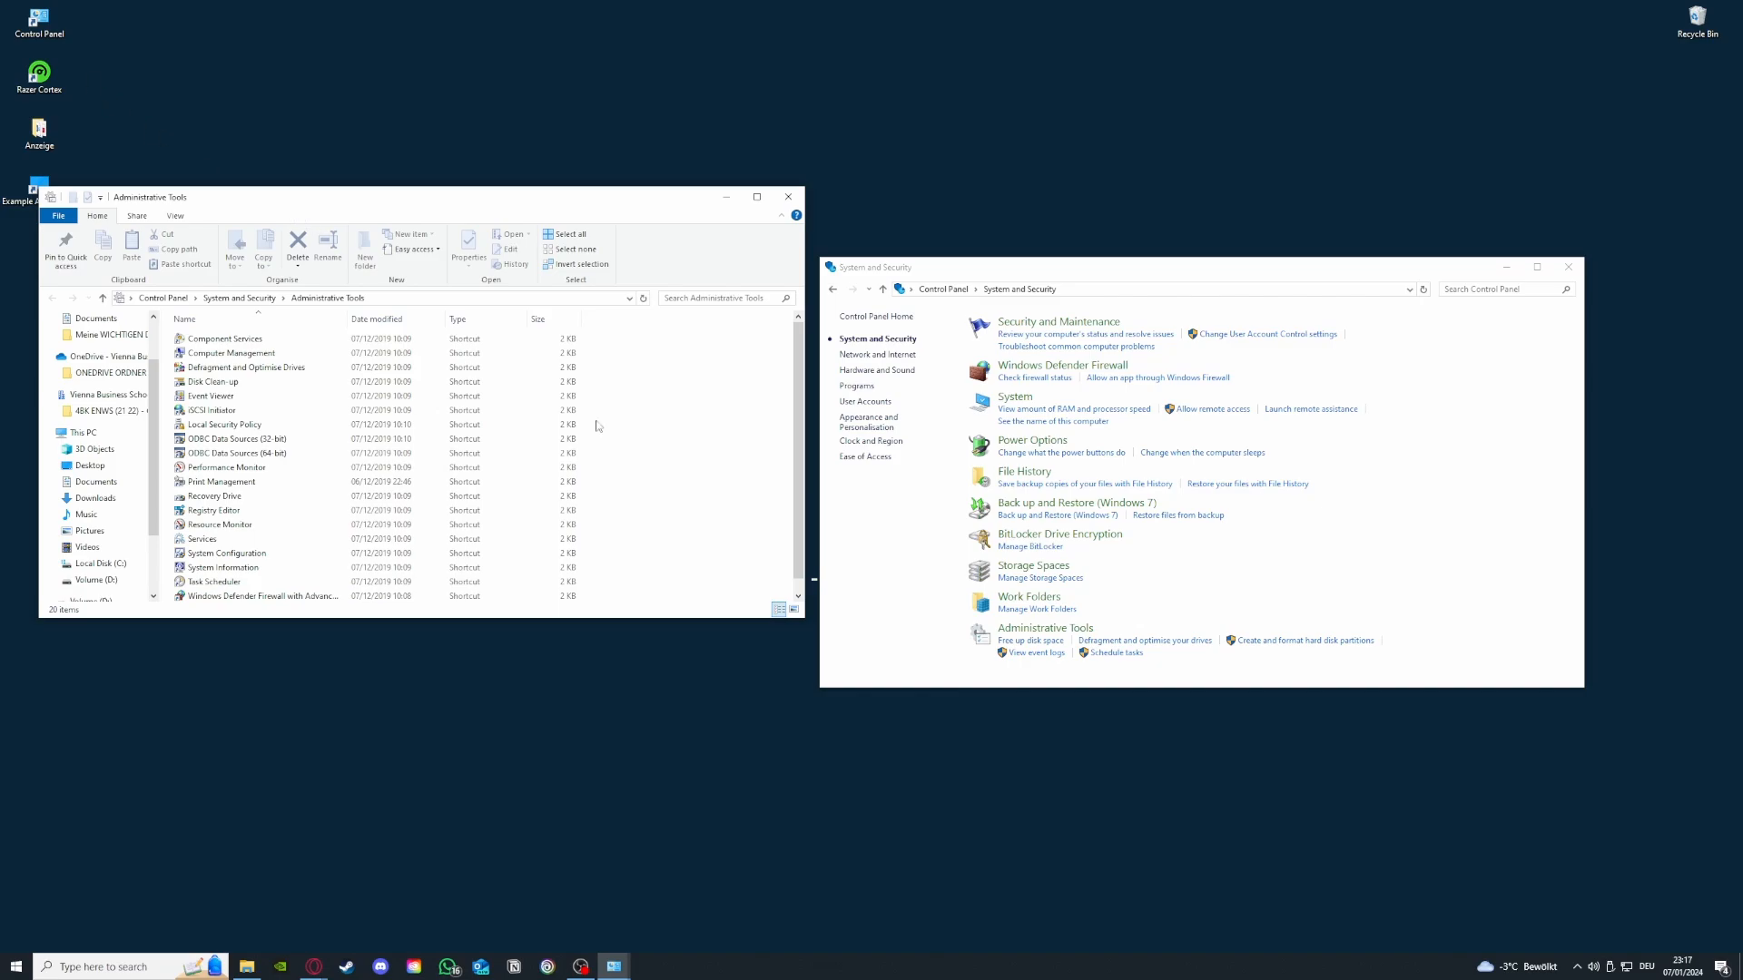
Open Disk Clean-up from Administrative Tools, inspect its selectable drives, and close it along with the Administrative Tools and Control Panel windows
{"action": "left_click", "coordinate": [141, 968]}
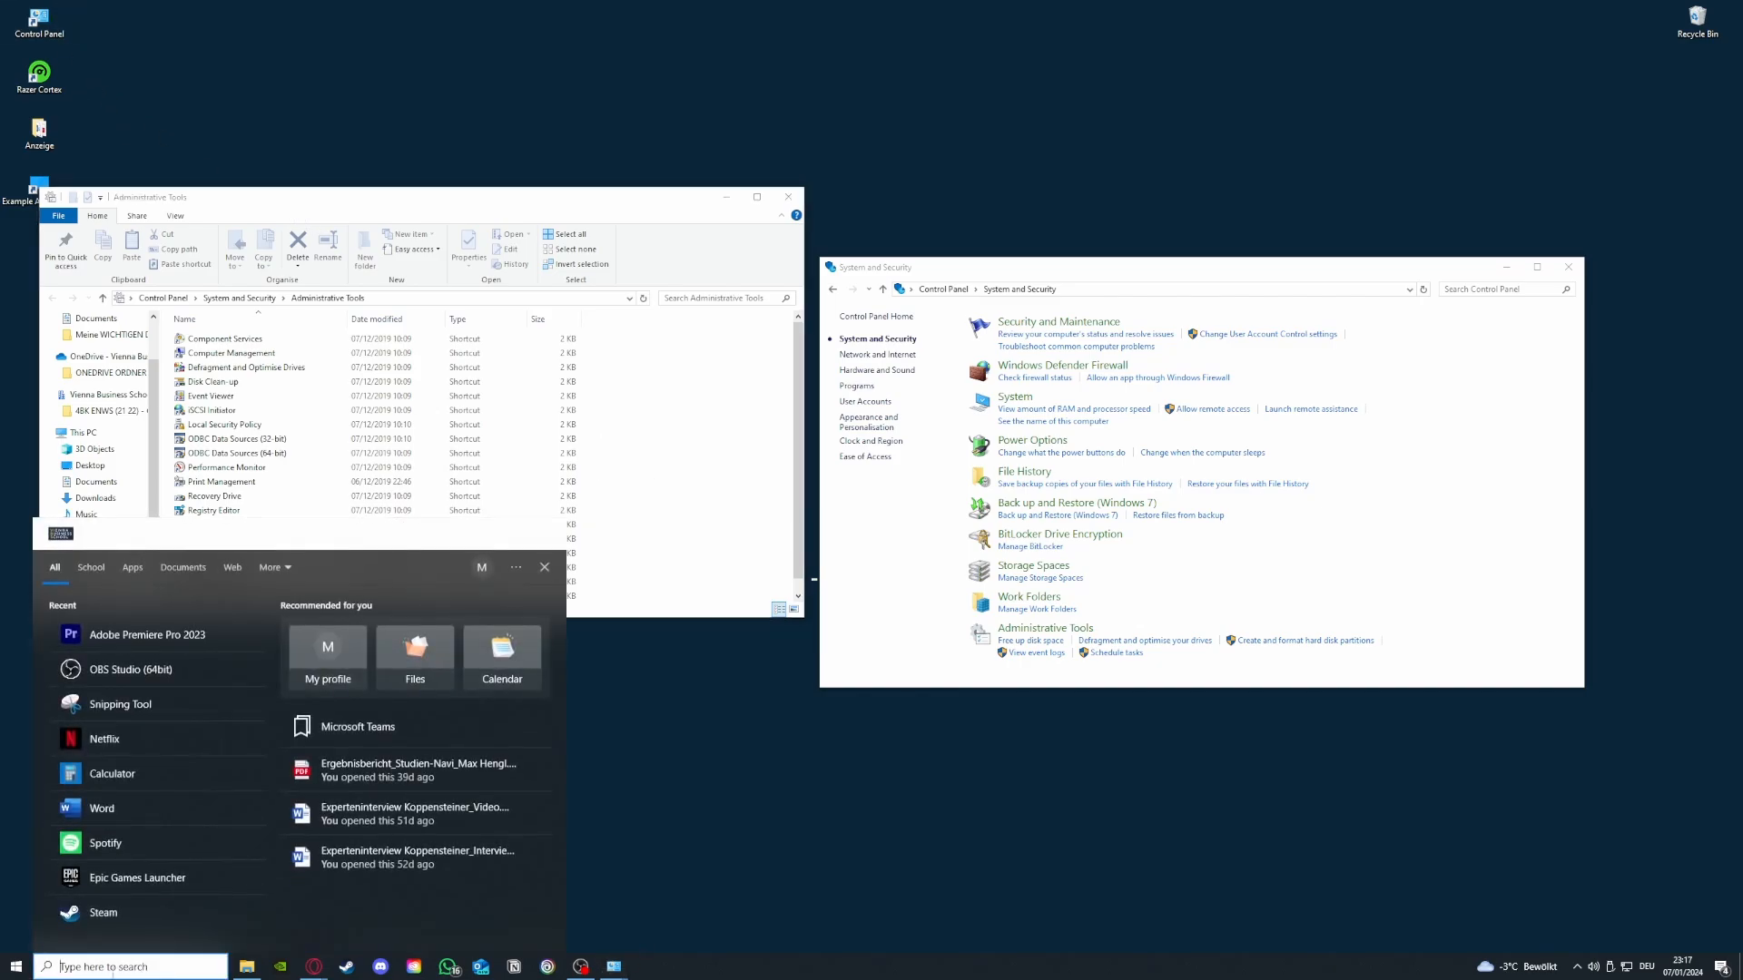
{"action": "left_click", "coordinate": [617, 761]}
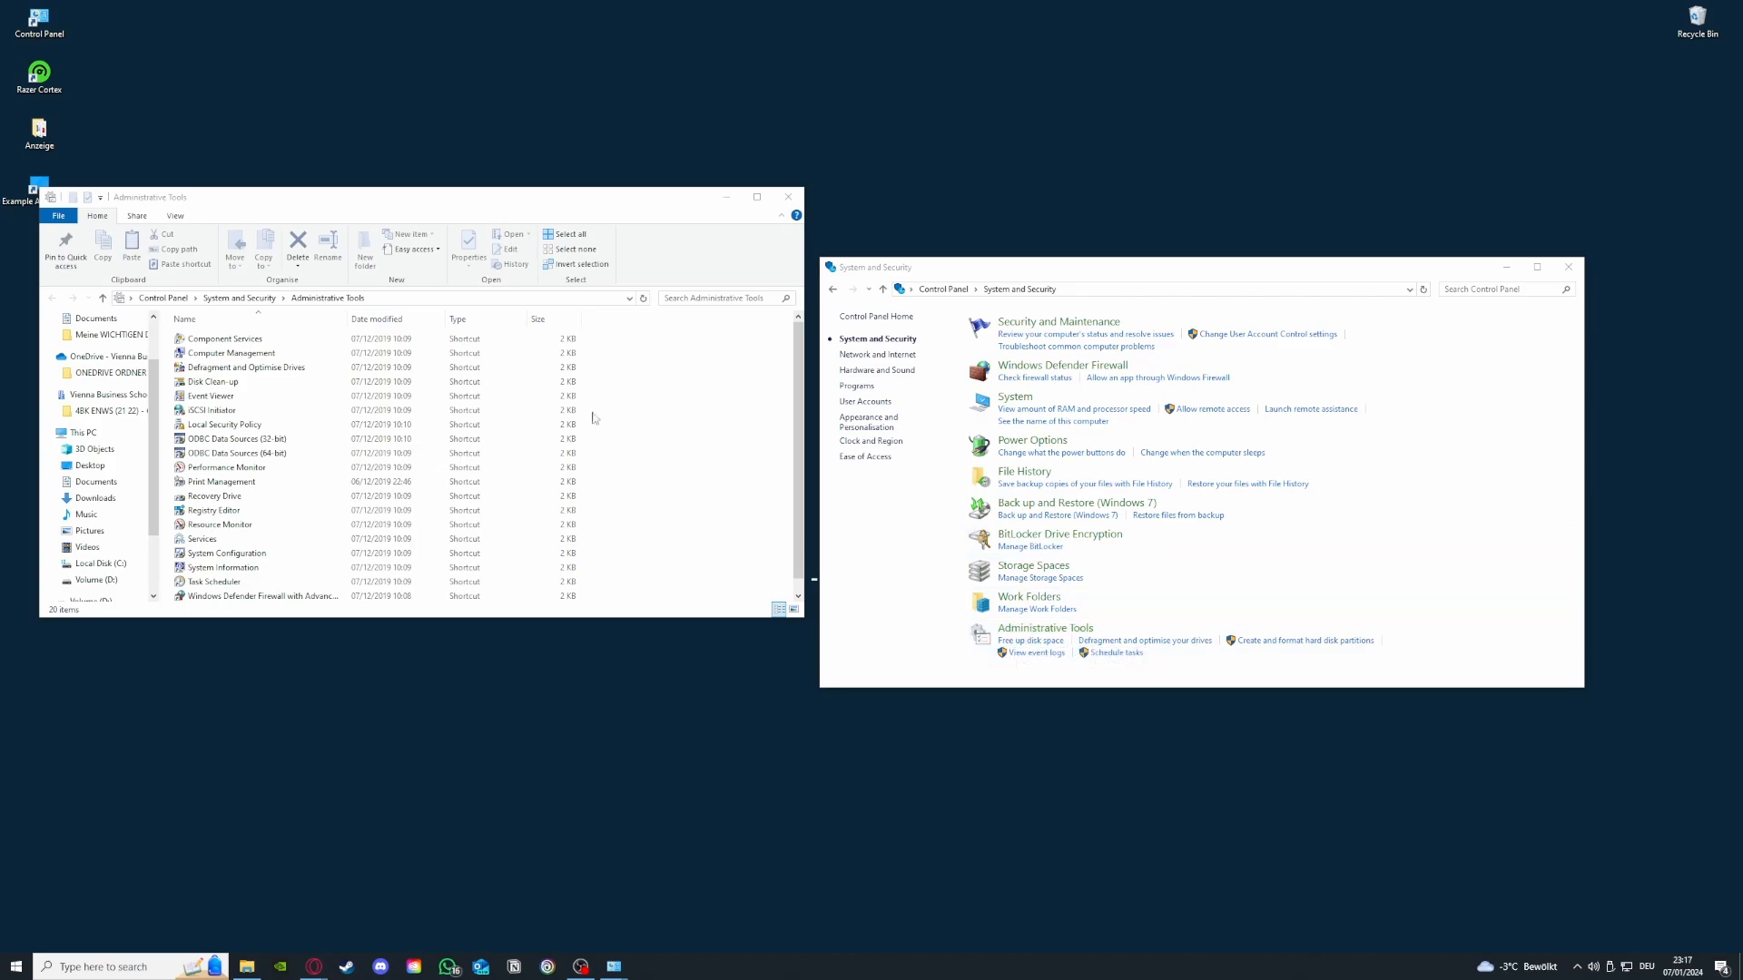
{"action": "double_click", "coordinate": [227, 382]}
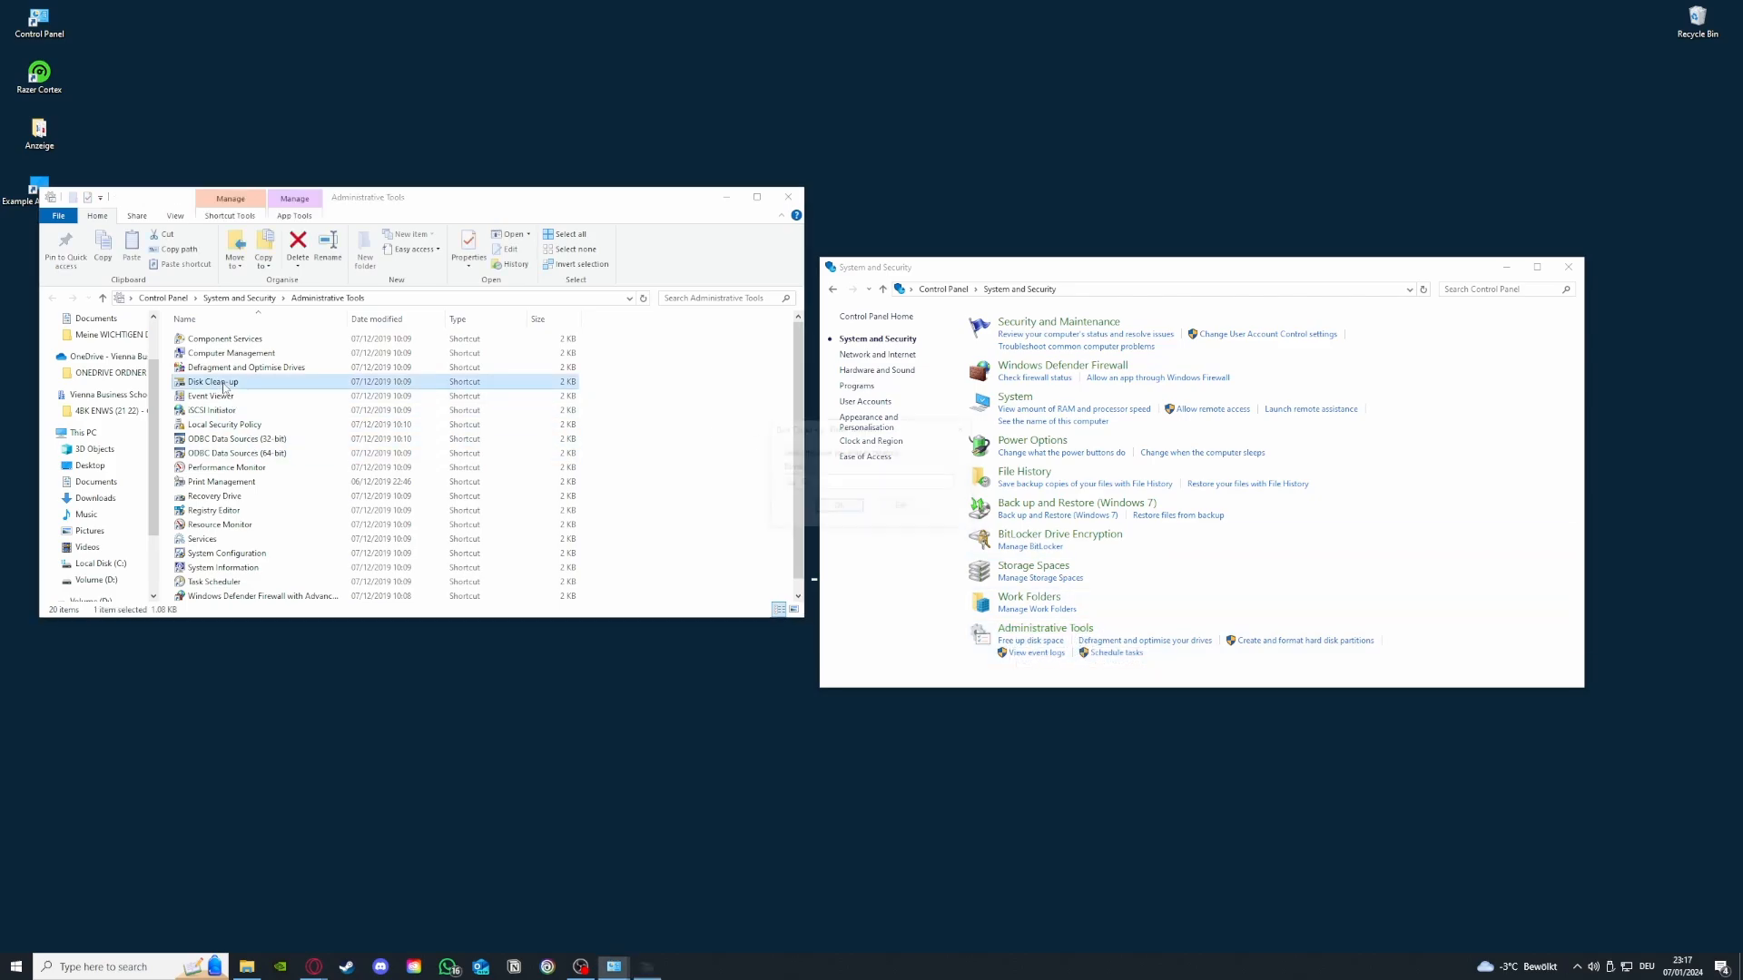
{"action": "left_click", "coordinate": [868, 486]}
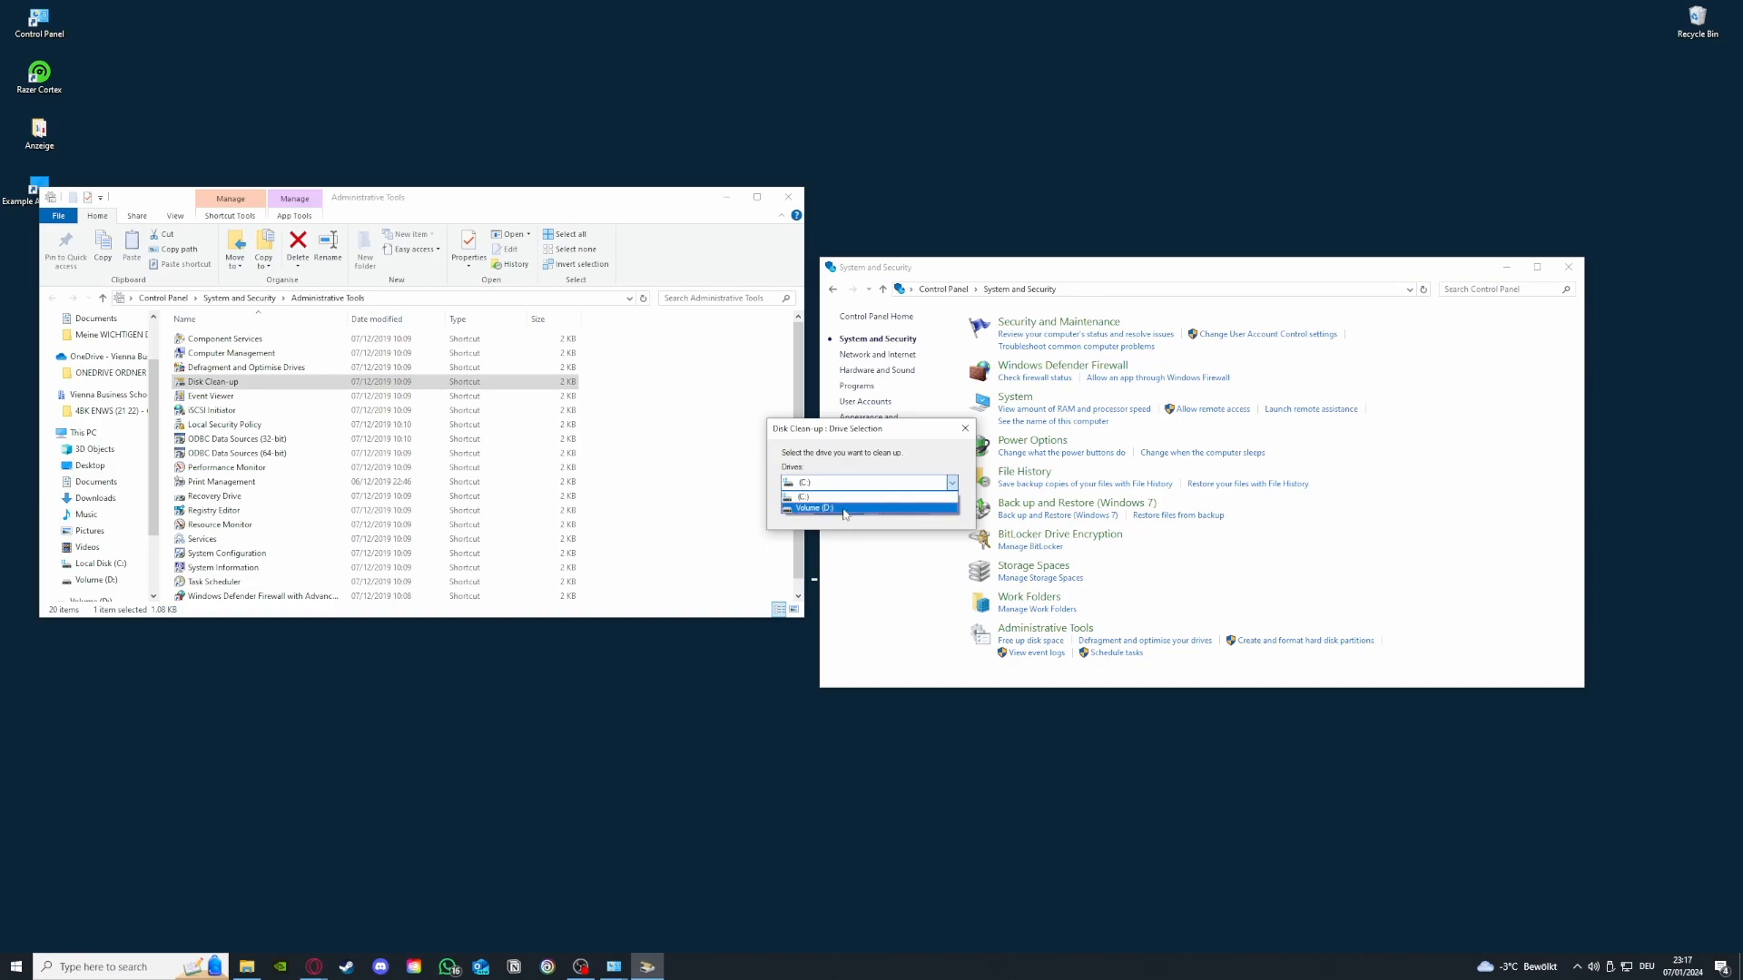
{"action": "left_click", "coordinate": [951, 482]}
{"action": "left_click", "coordinate": [965, 429]}
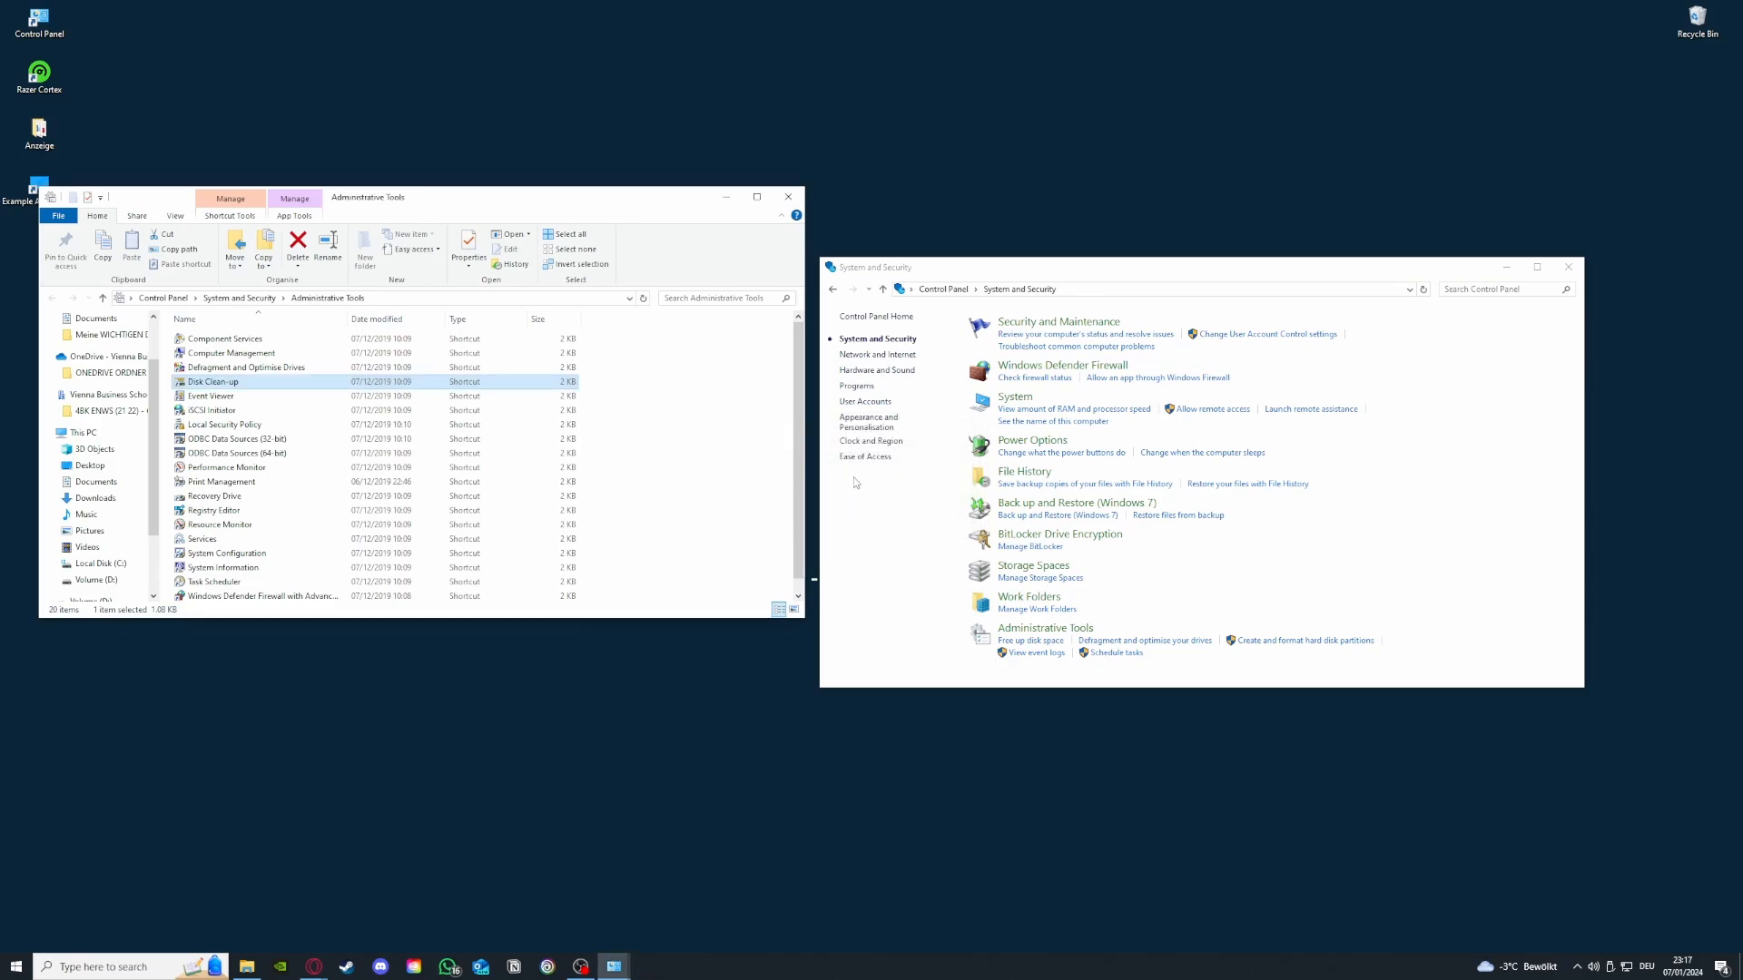
{"action": "left_click", "coordinate": [793, 198]}
{"action": "left_click", "coordinate": [1567, 267]}
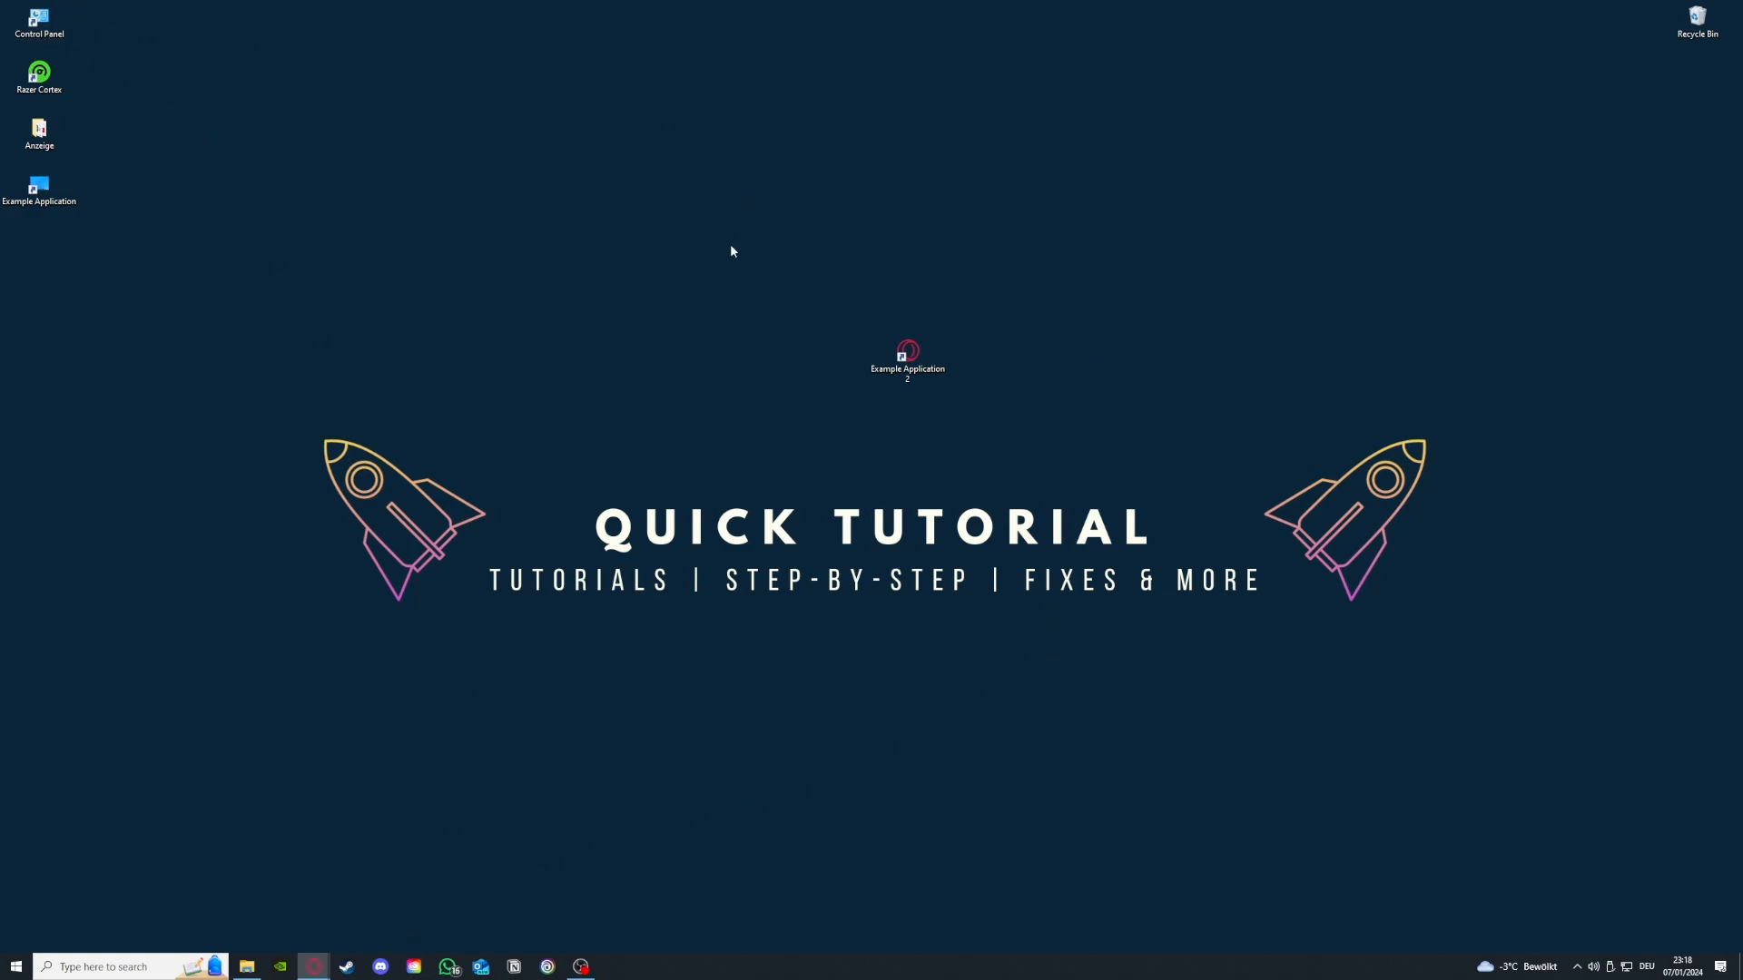
Open the uninstall list in Control Panel and look through the installed programs down to Microsoft Teams
{"action": "double_click", "coordinate": [41, 21]}
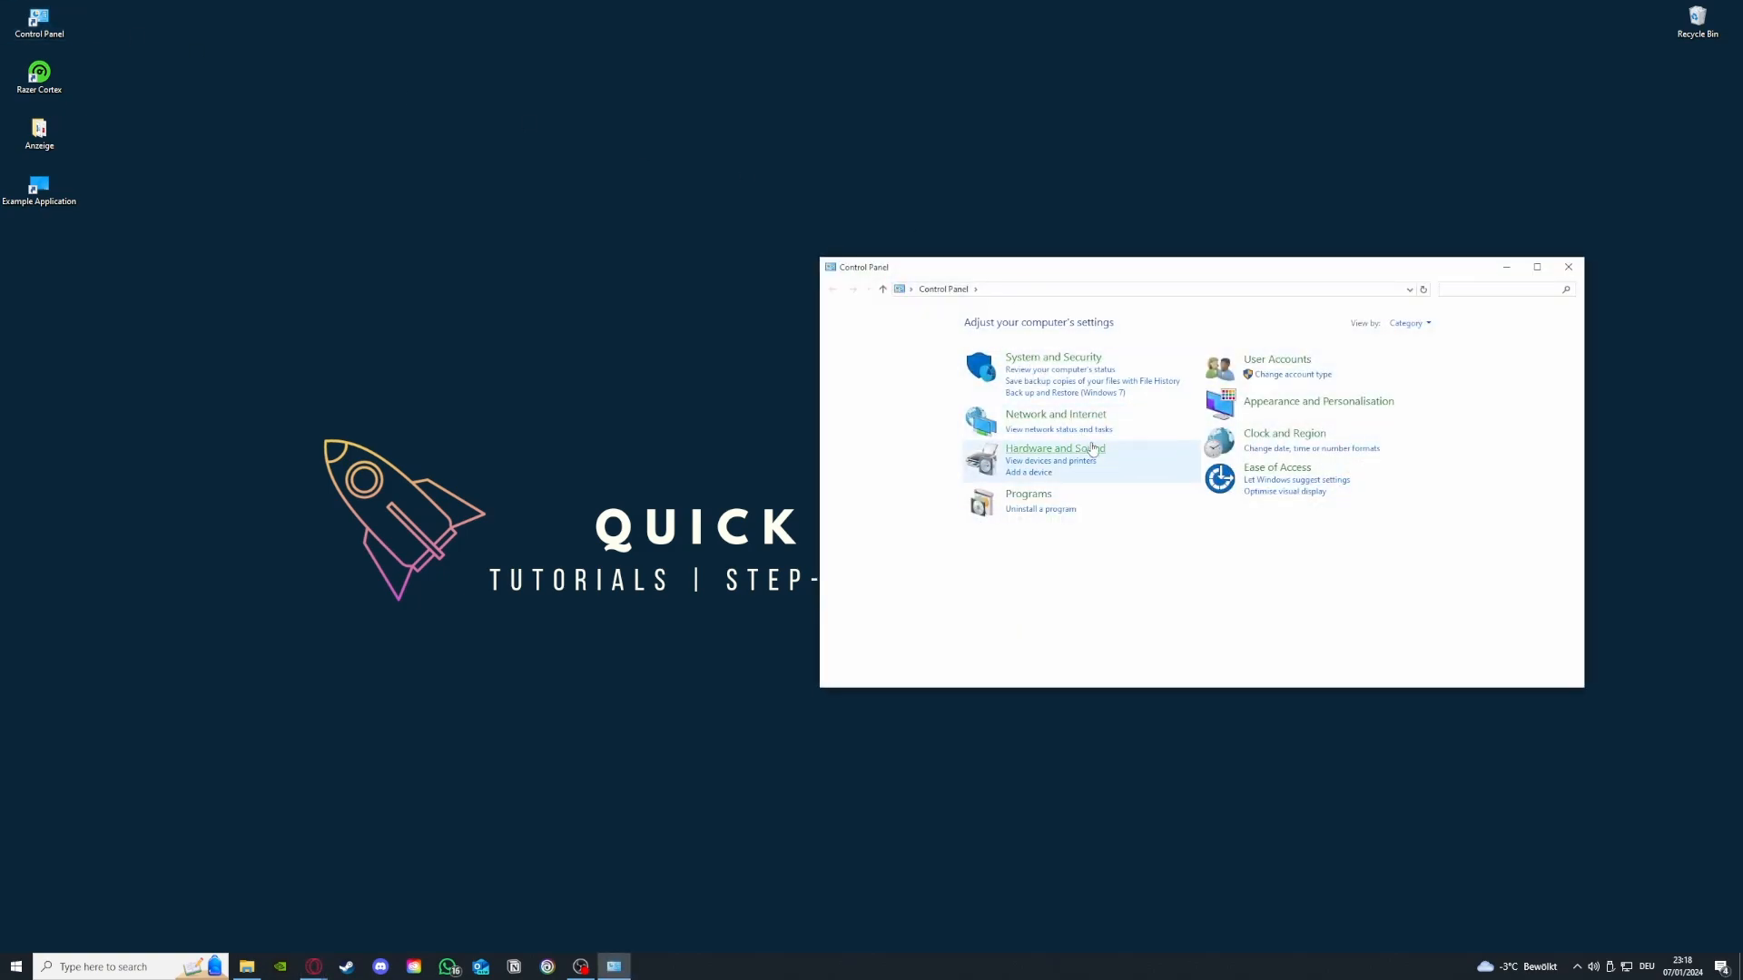
{"action": "left_click", "coordinate": [1041, 511]}
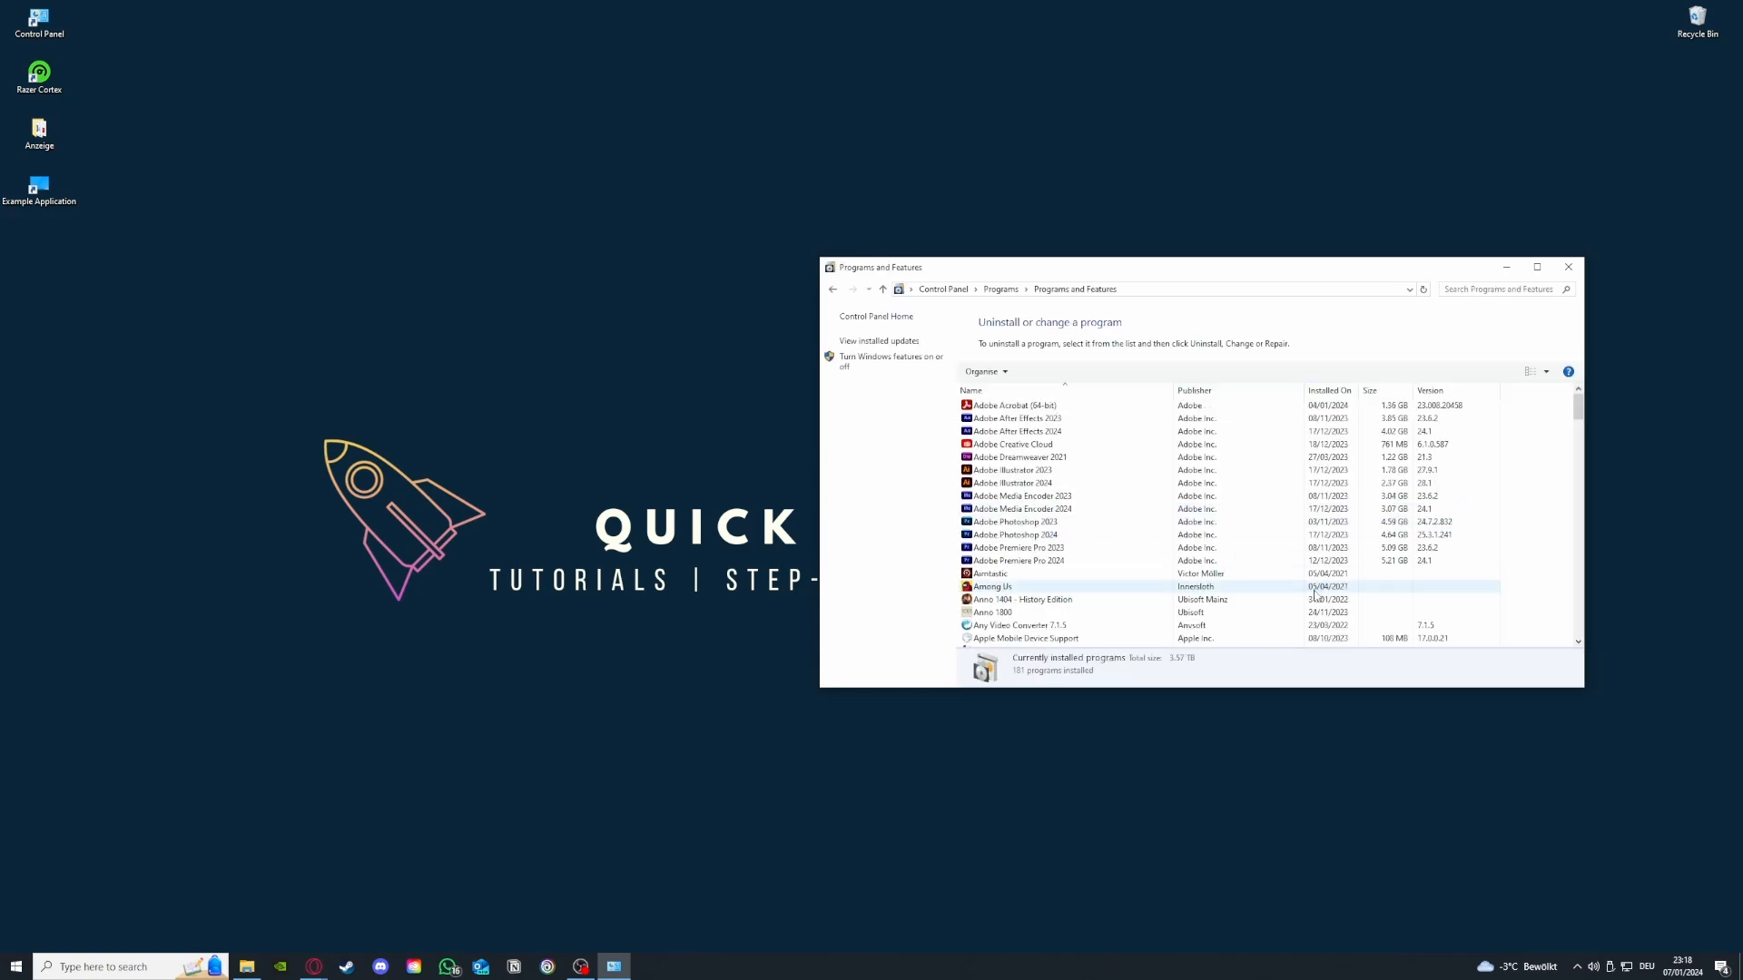
{"action": "scroll", "coordinate": [1210, 543], "scroll_direction": "down", "scroll_amount": 15}
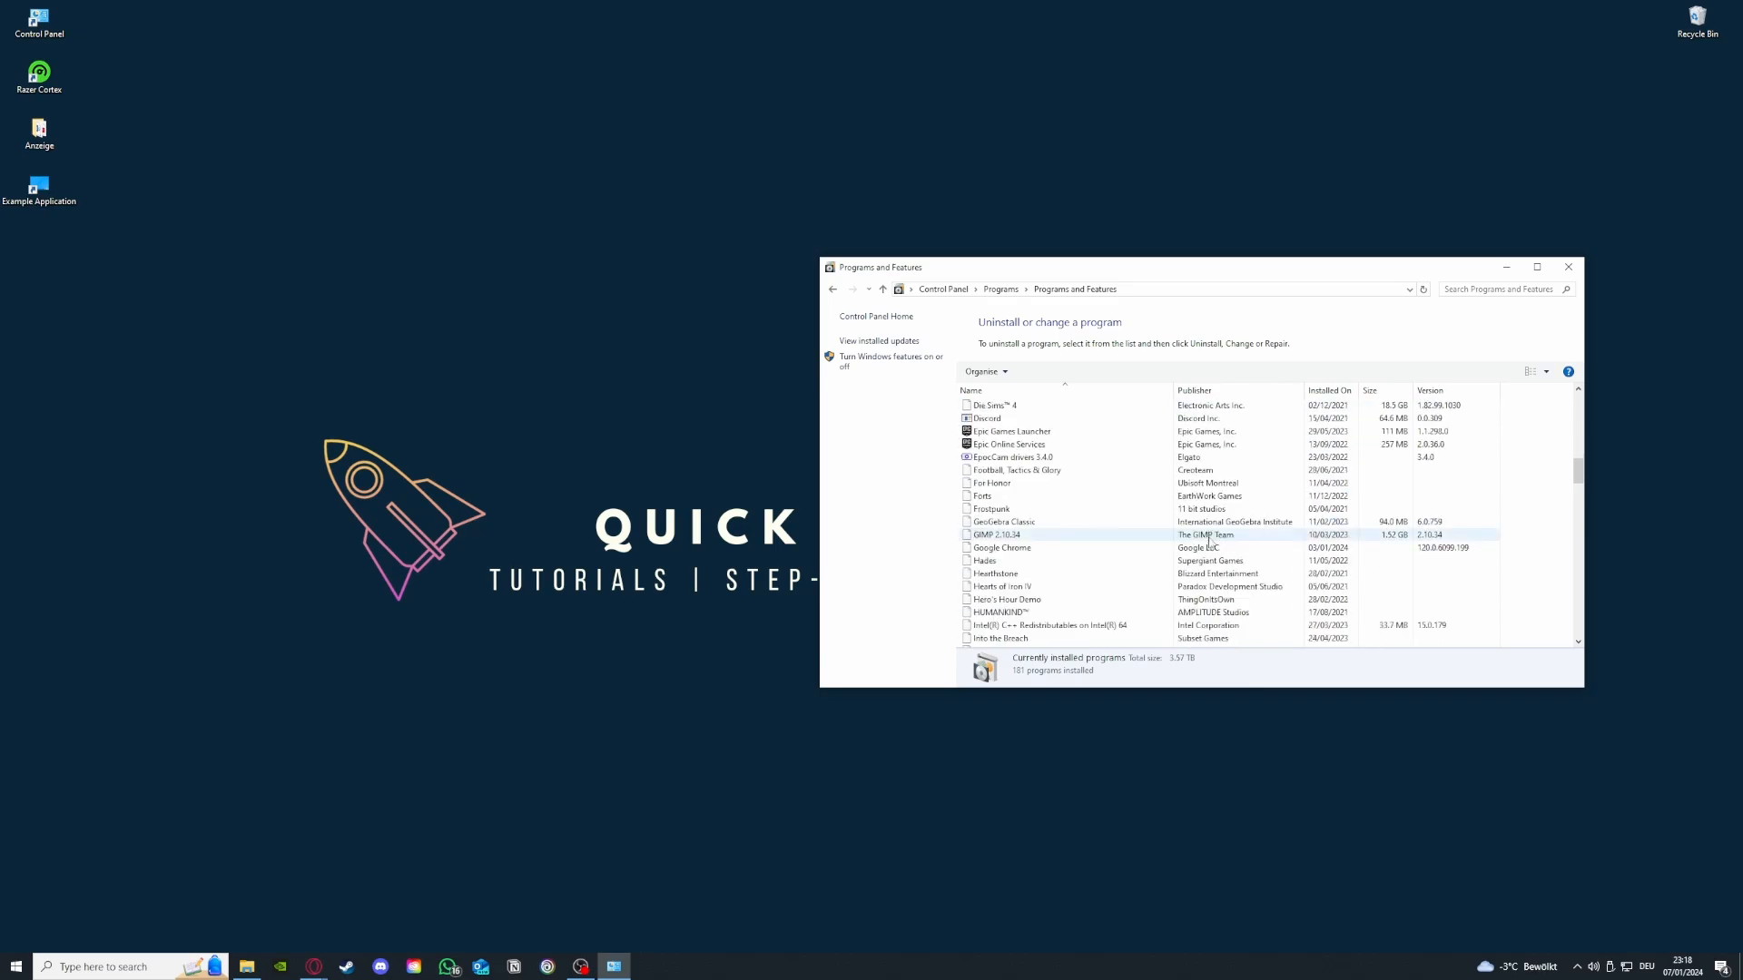
{"action": "scroll", "coordinate": [1208, 542], "scroll_direction": "down", "scroll_amount": 13}
{"action": "scroll", "coordinate": [1135, 548], "scroll_direction": "up", "scroll_amount": 7}
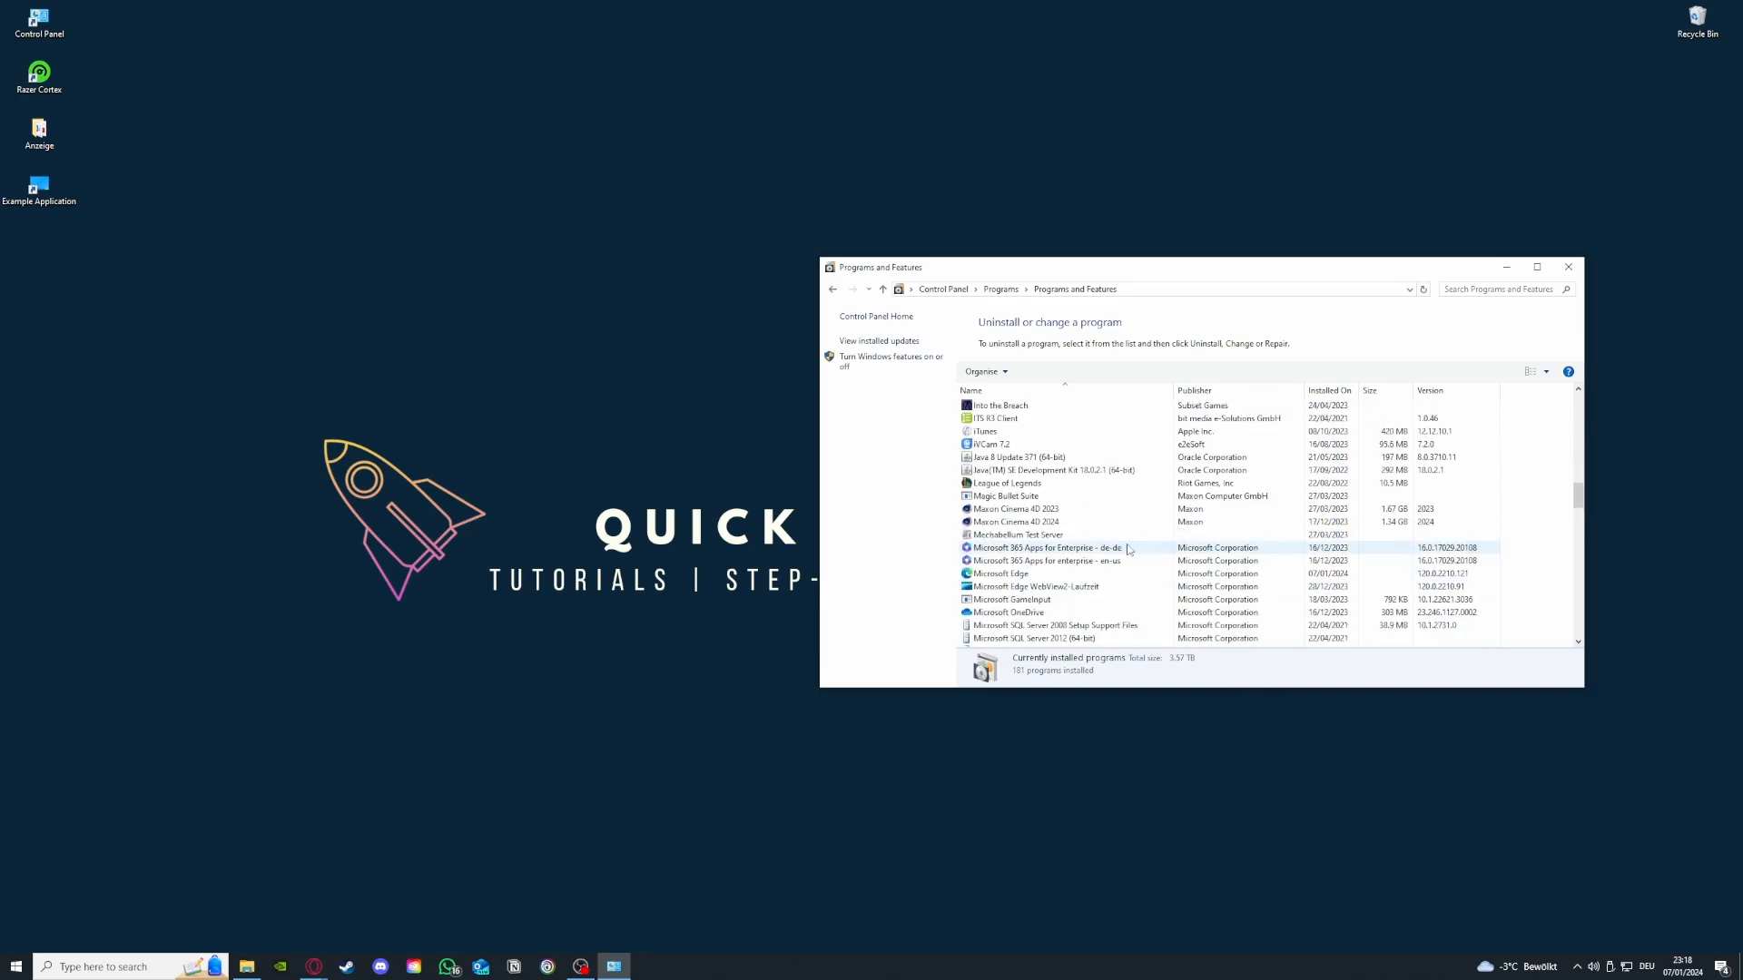
{"action": "scroll", "coordinate": [1129, 549], "scroll_direction": "down", "scroll_amount": 3}
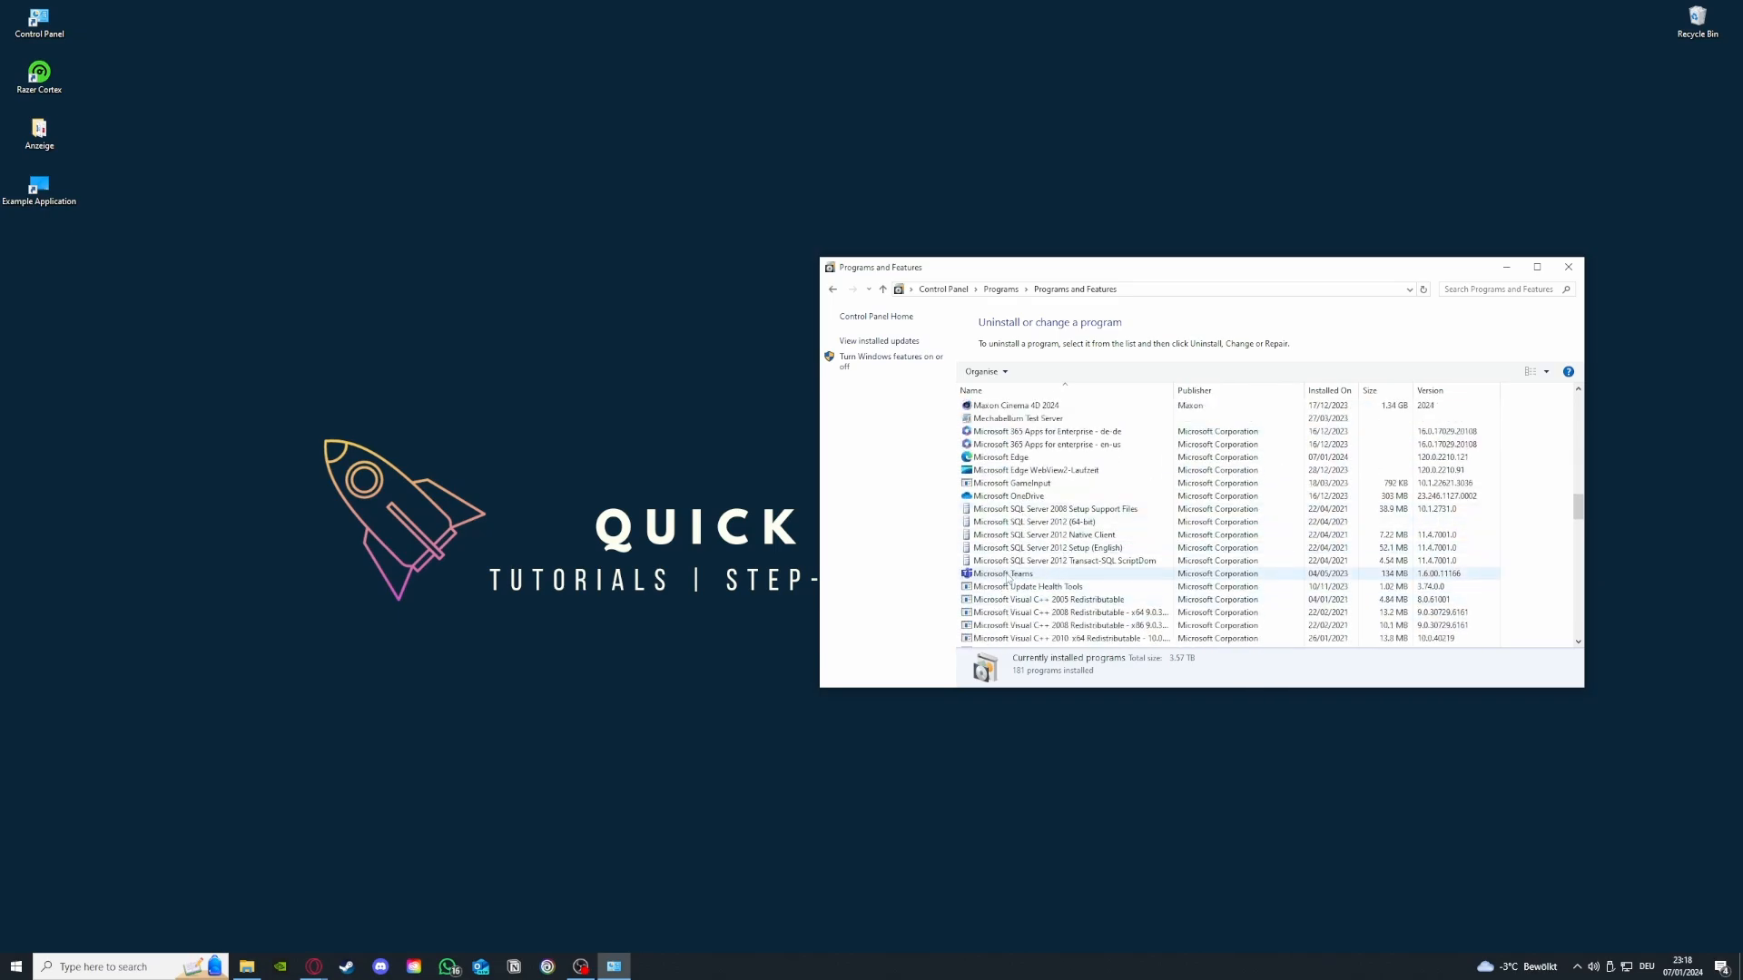
Show the Uninstall option for Microsoft Teams and dismiss it without uninstalling the program
{"action": "left_click", "coordinate": [1008, 579]}
{"action": "right_click", "coordinate": [1008, 578]}
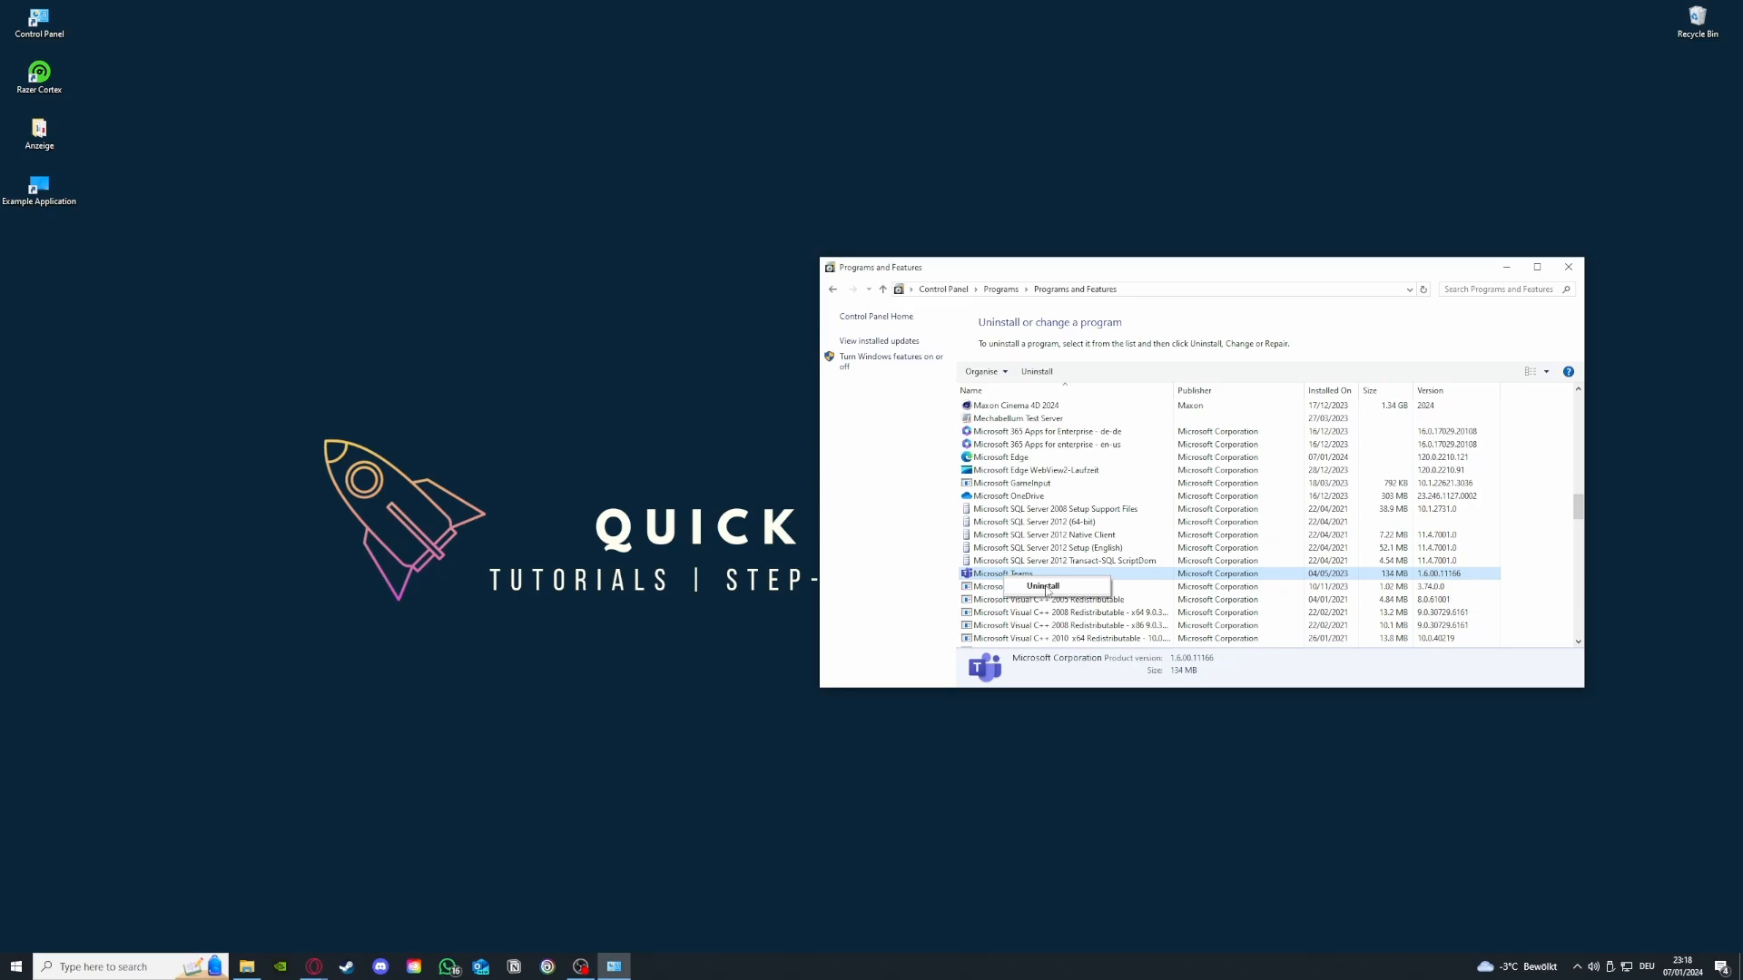
{"action": "left_click", "coordinate": [869, 467]}
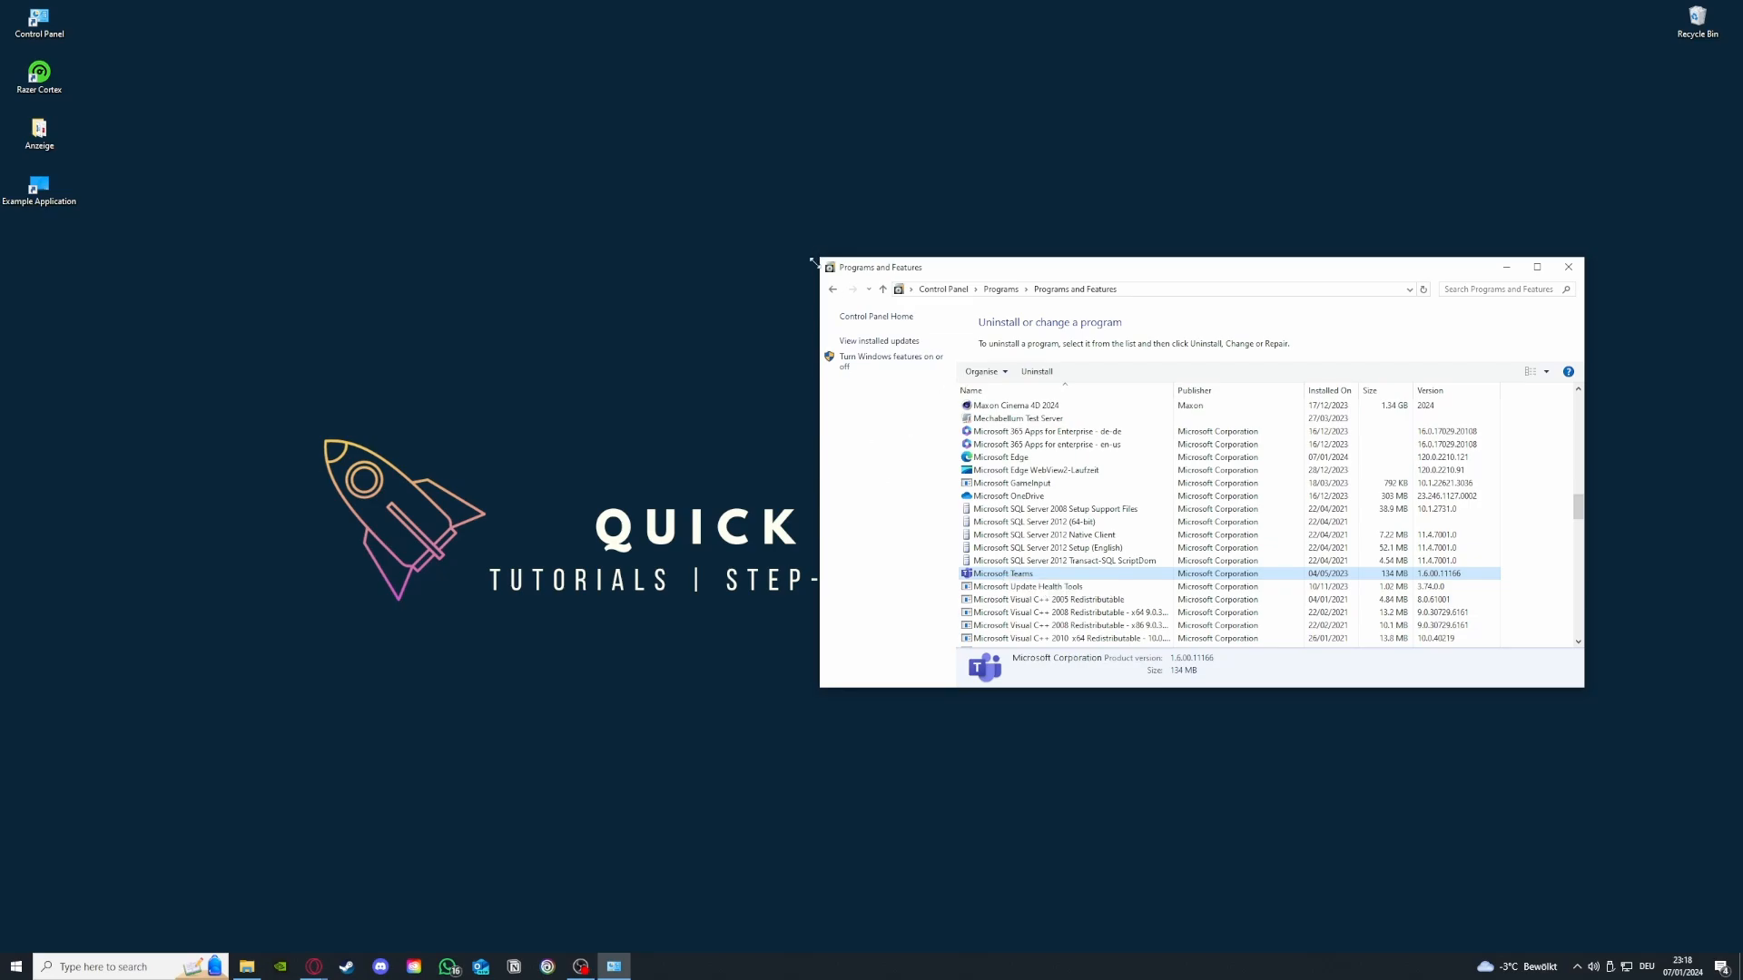
Return to the Control Panel home, search for "window" and open Windows Defender Firewall
{"action": "left_click", "coordinate": [832, 291]}
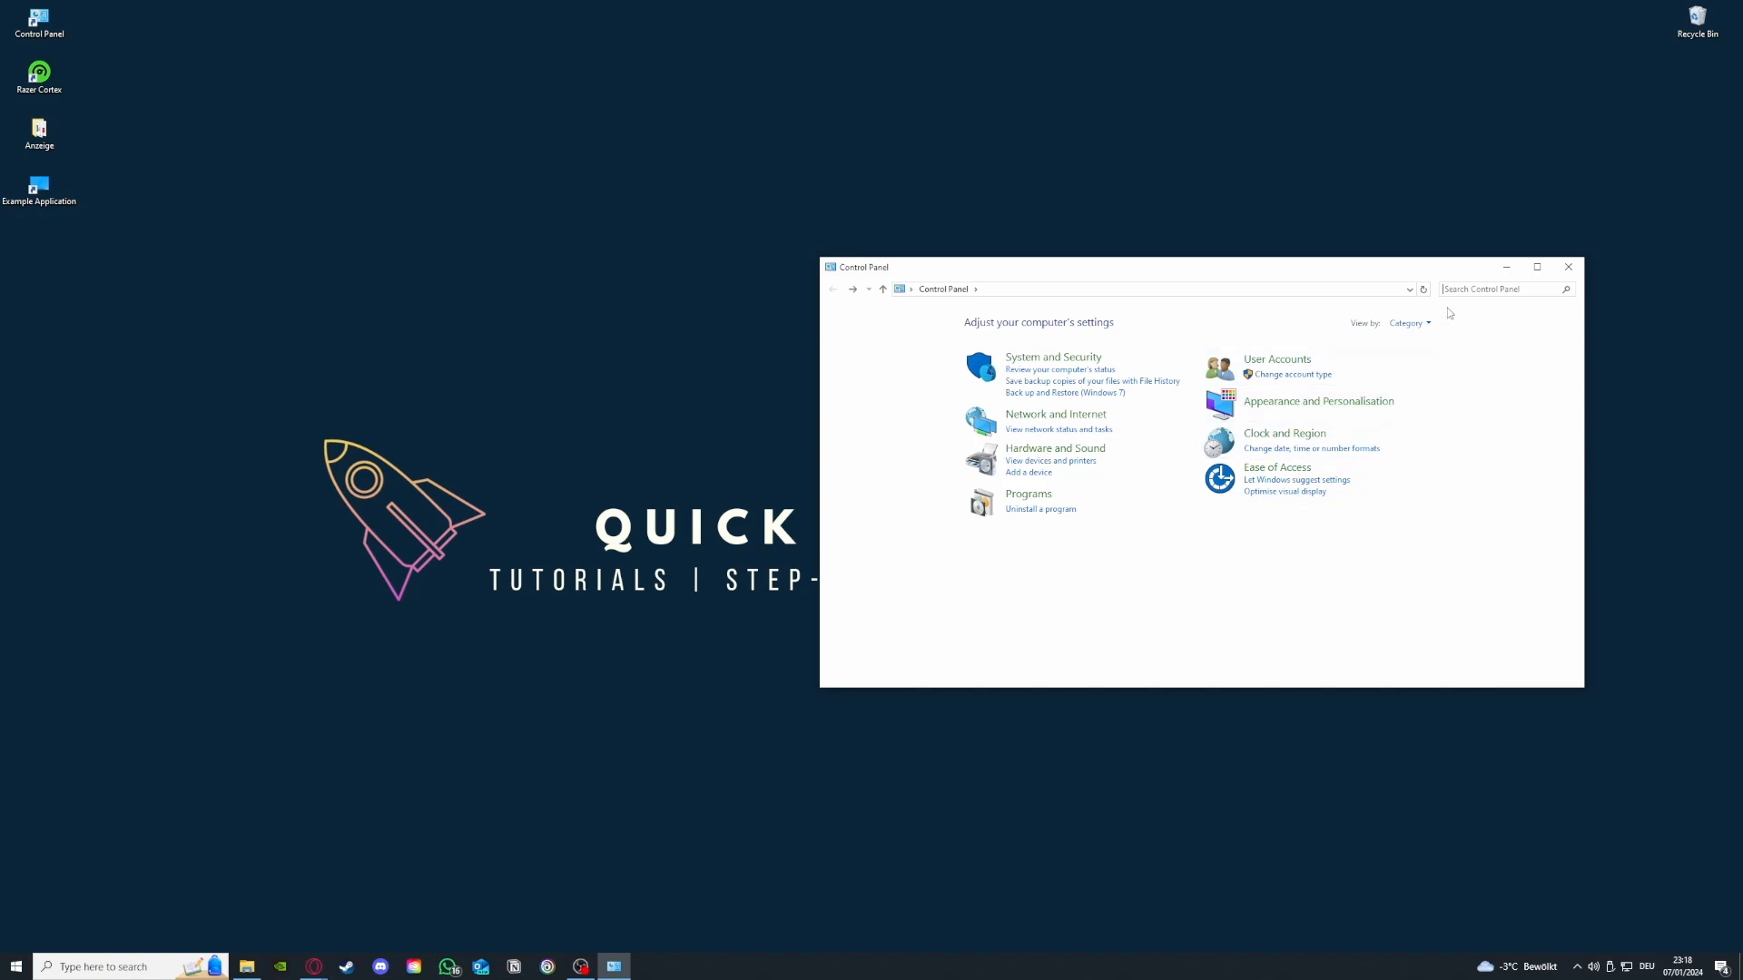
{"action": "type", "text": "window"}
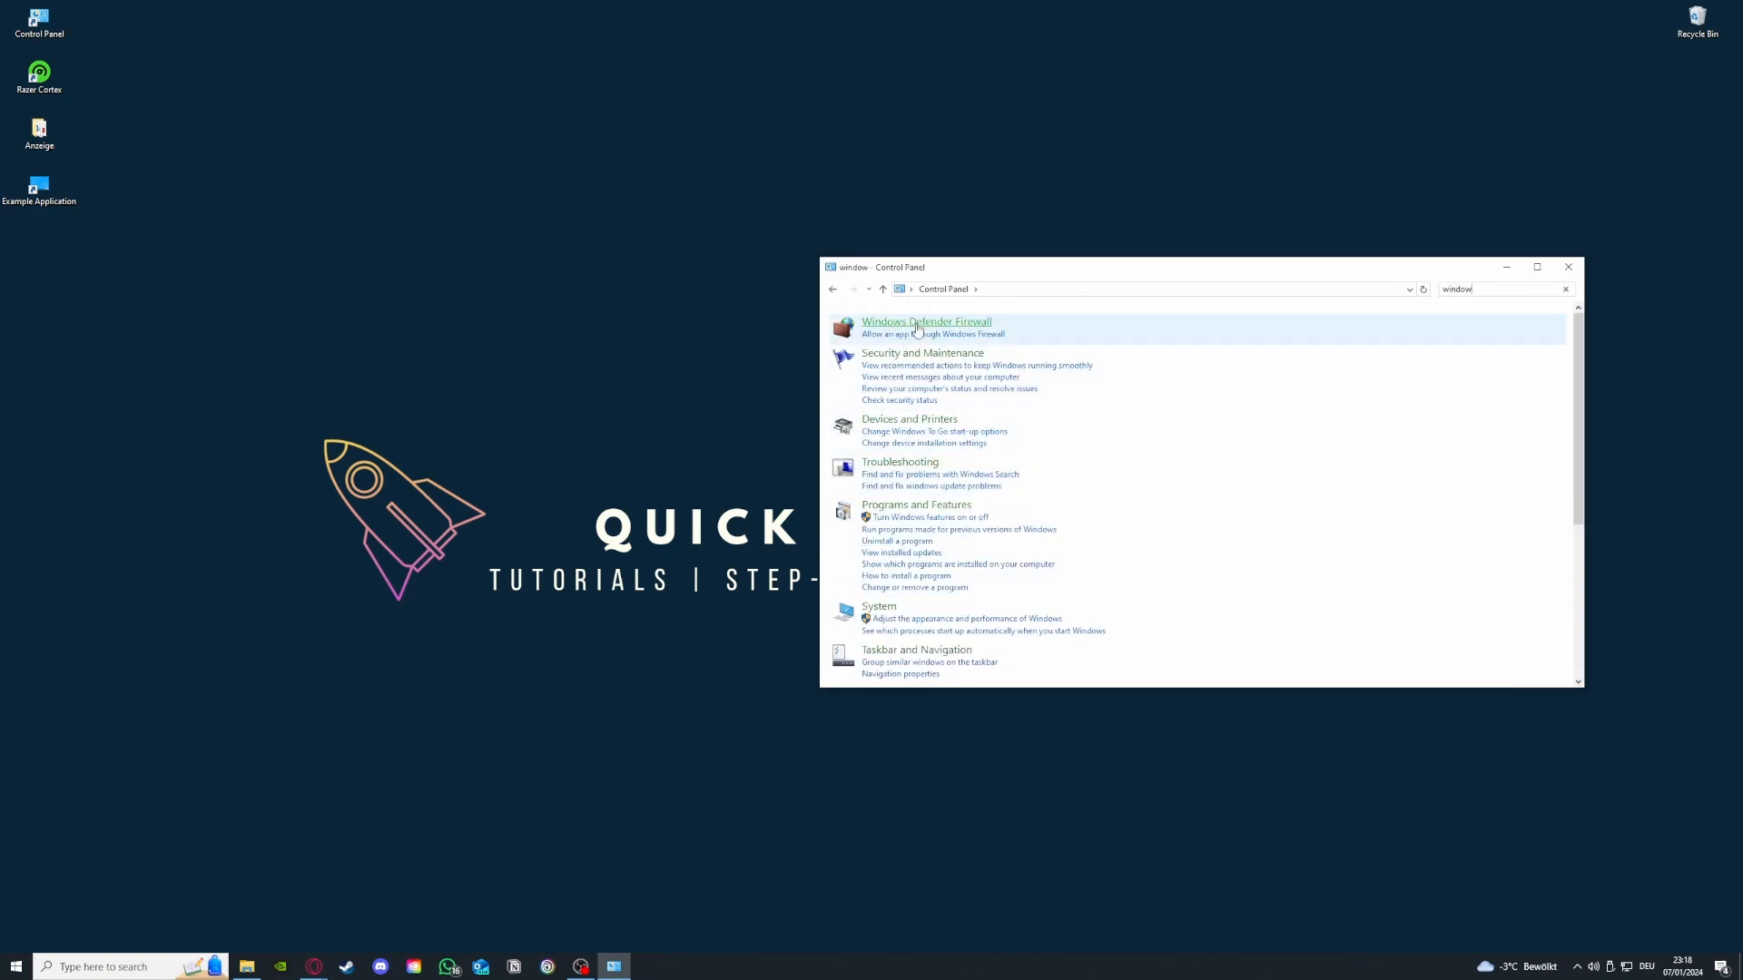
{"action": "left_click", "coordinate": [926, 322]}
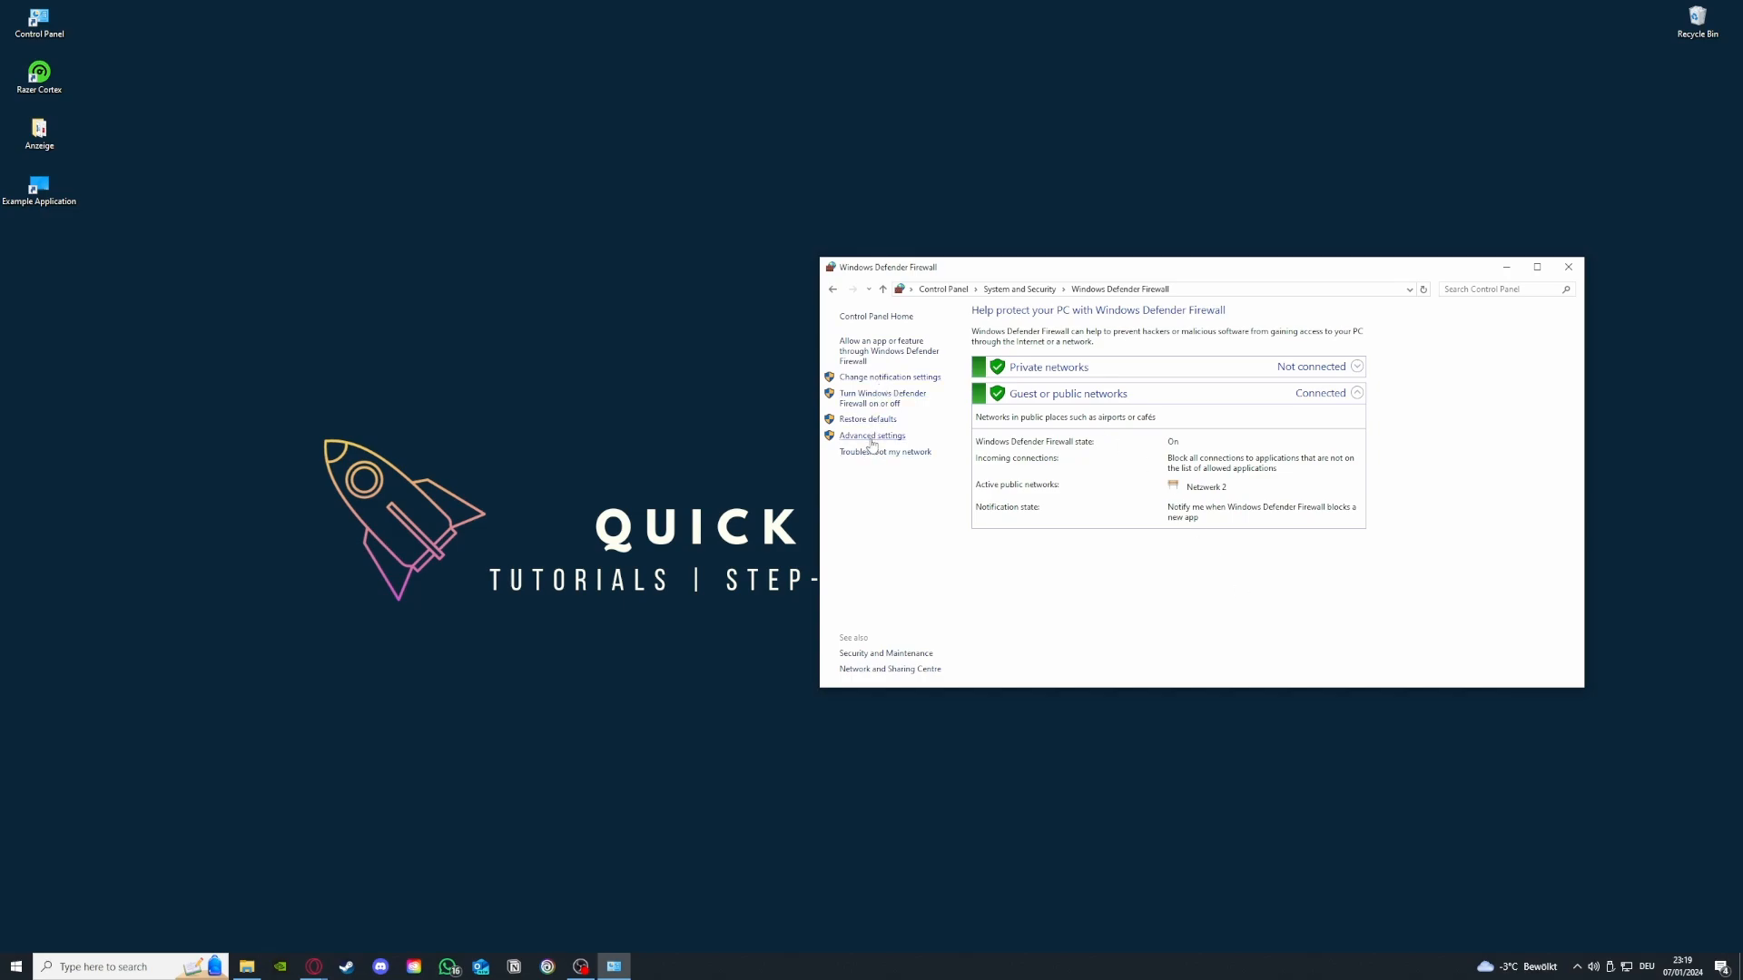
Examine the apps allowed through Windows Defender Firewall and their private and public permissions, and return to the firewall overview
{"action": "left_click", "coordinate": [876, 353]}
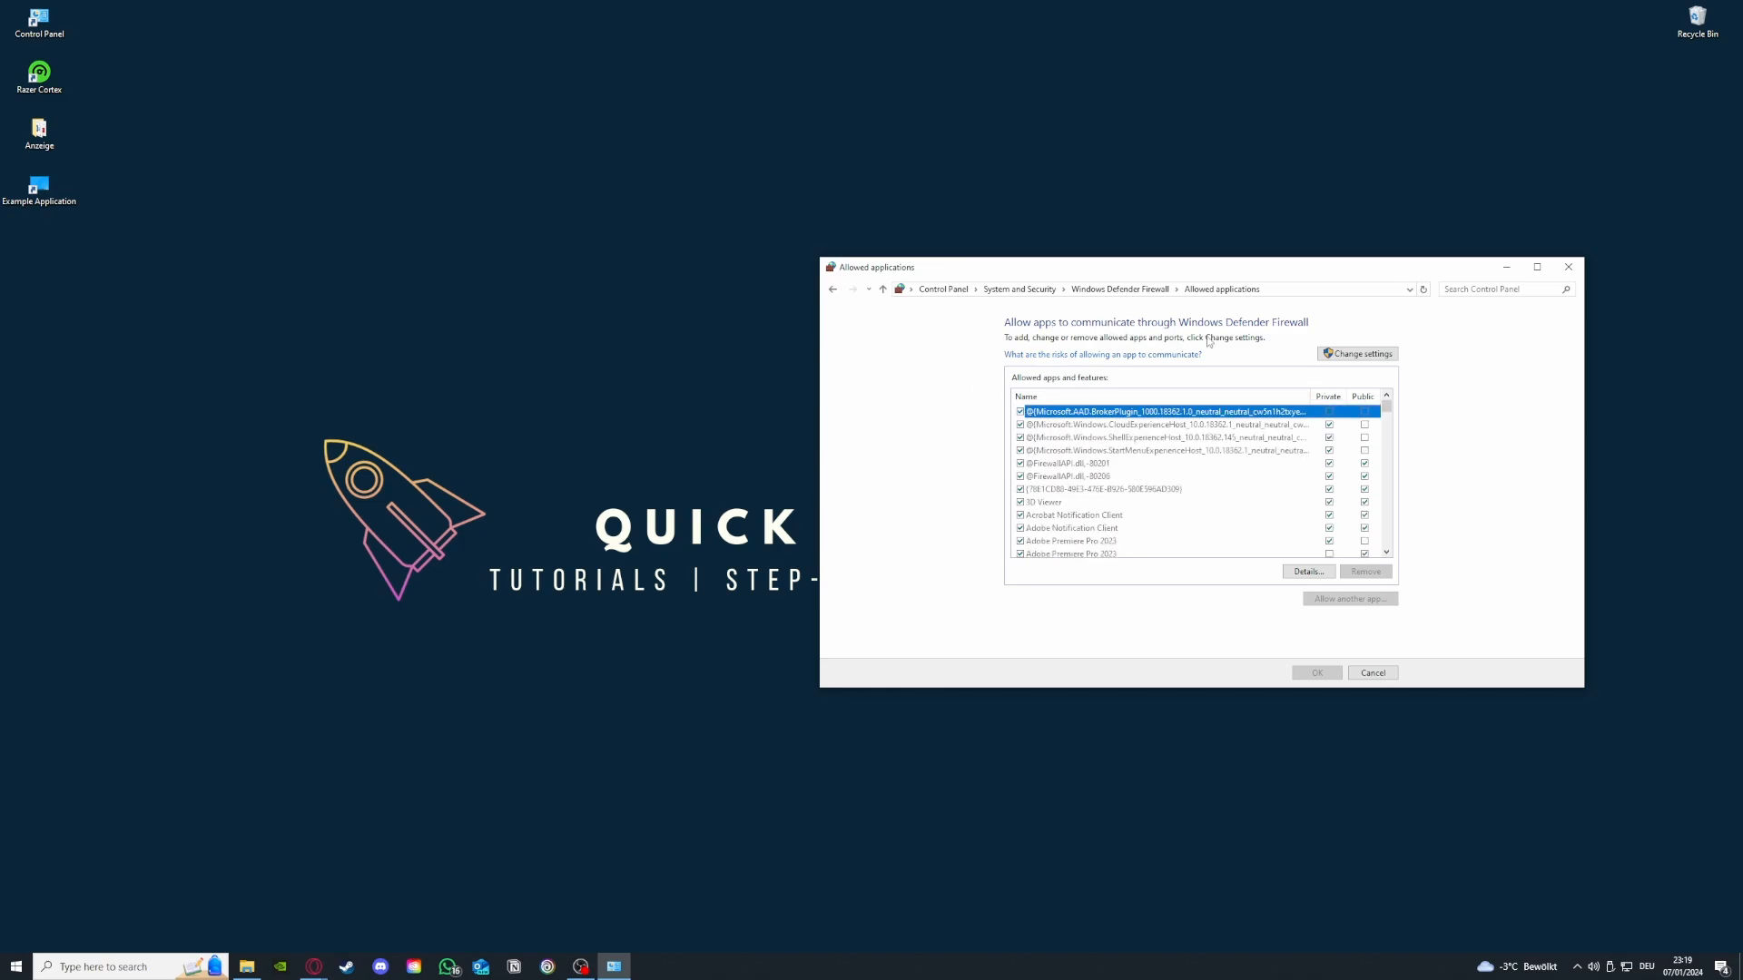
{"action": "left_click", "coordinate": [832, 289]}
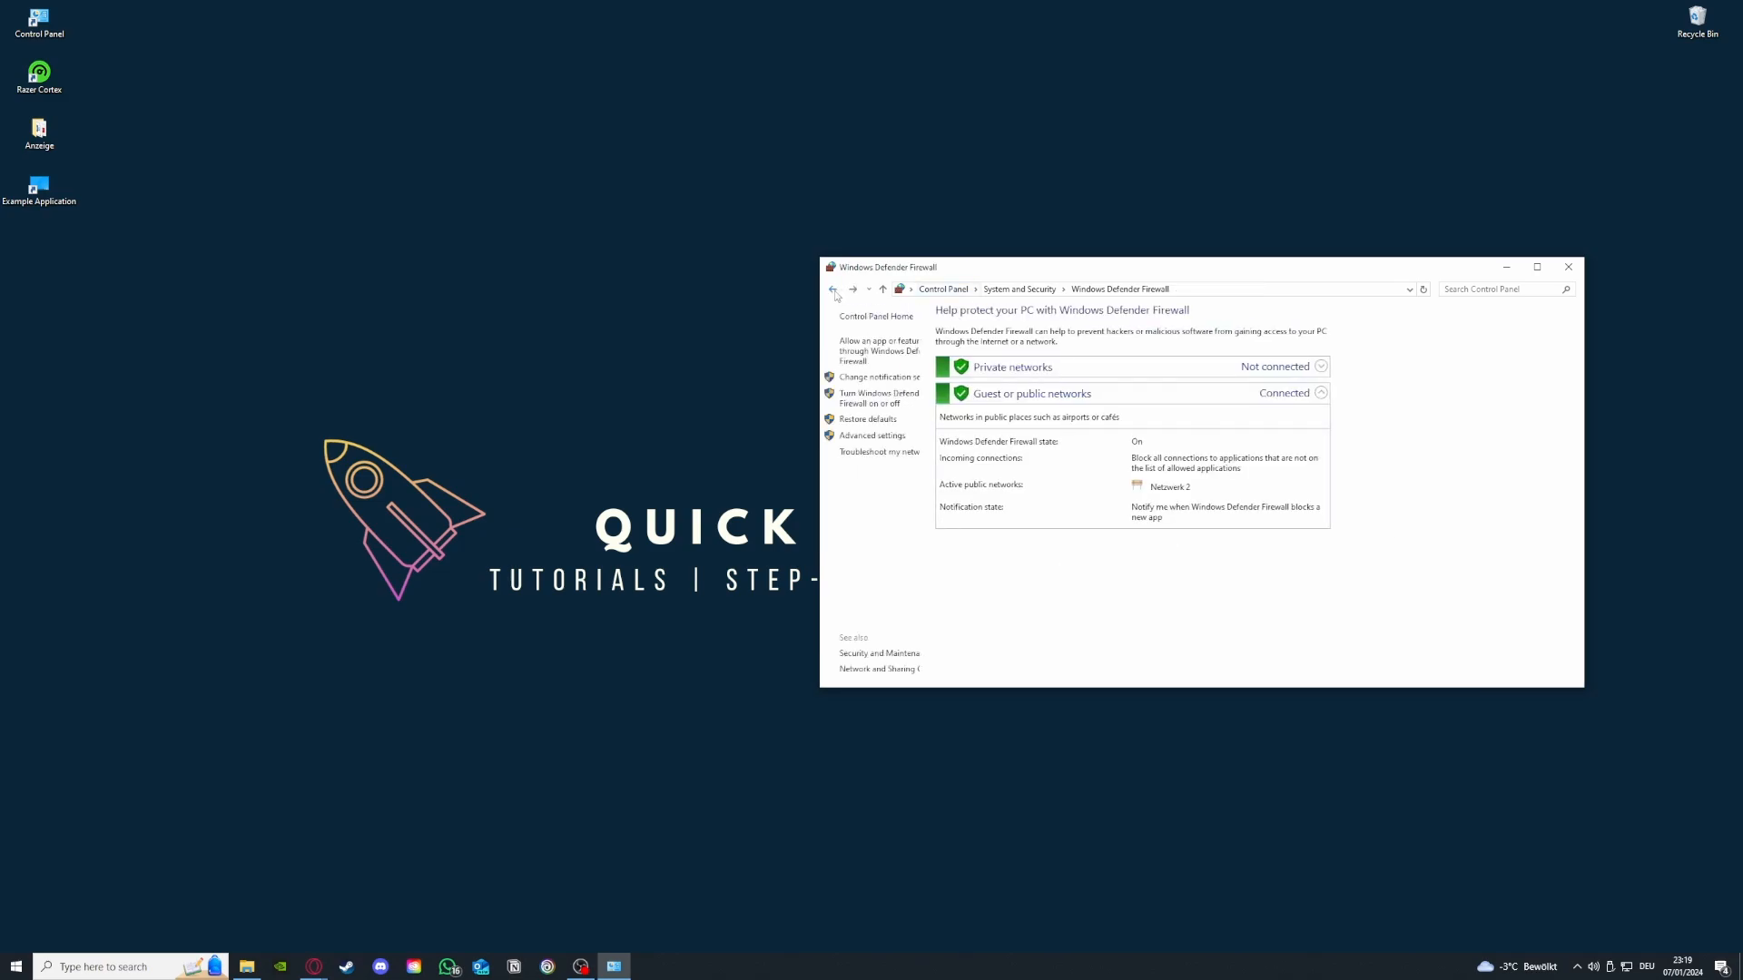
{"action": "left_click", "coordinate": [872, 352]}
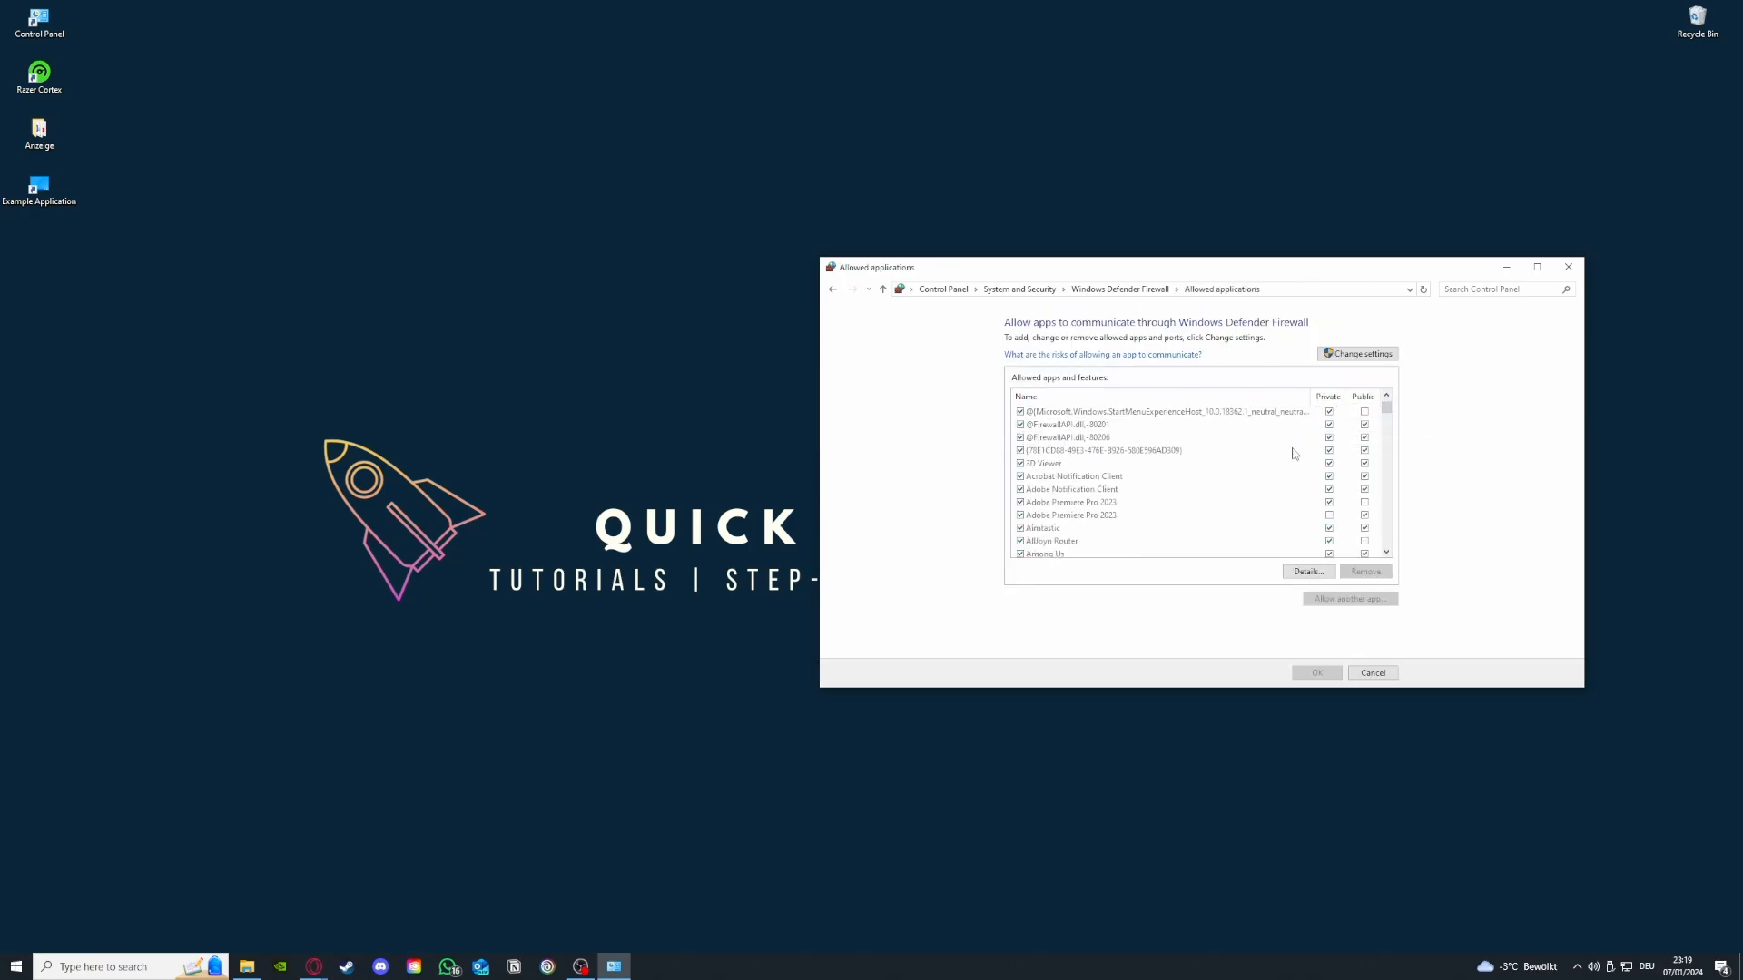
{"action": "scroll", "coordinate": [1293, 453], "scroll_direction": "down", "scroll_amount": 10}
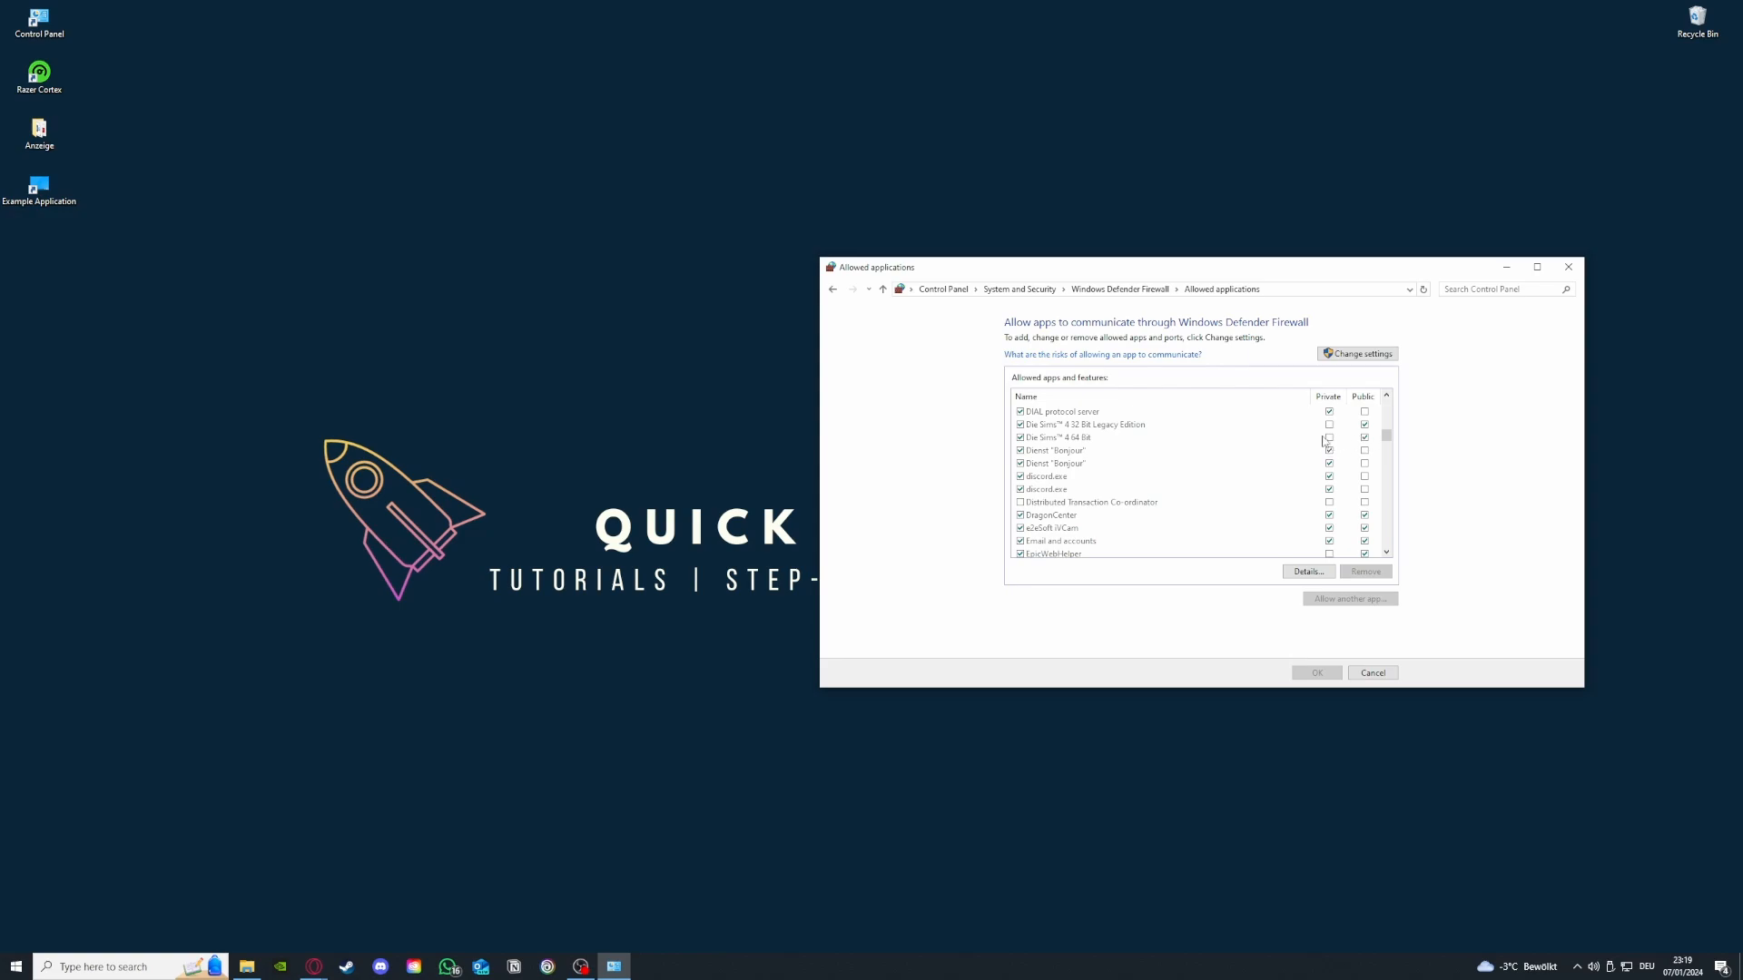
{"action": "left_click", "coordinate": [832, 291]}
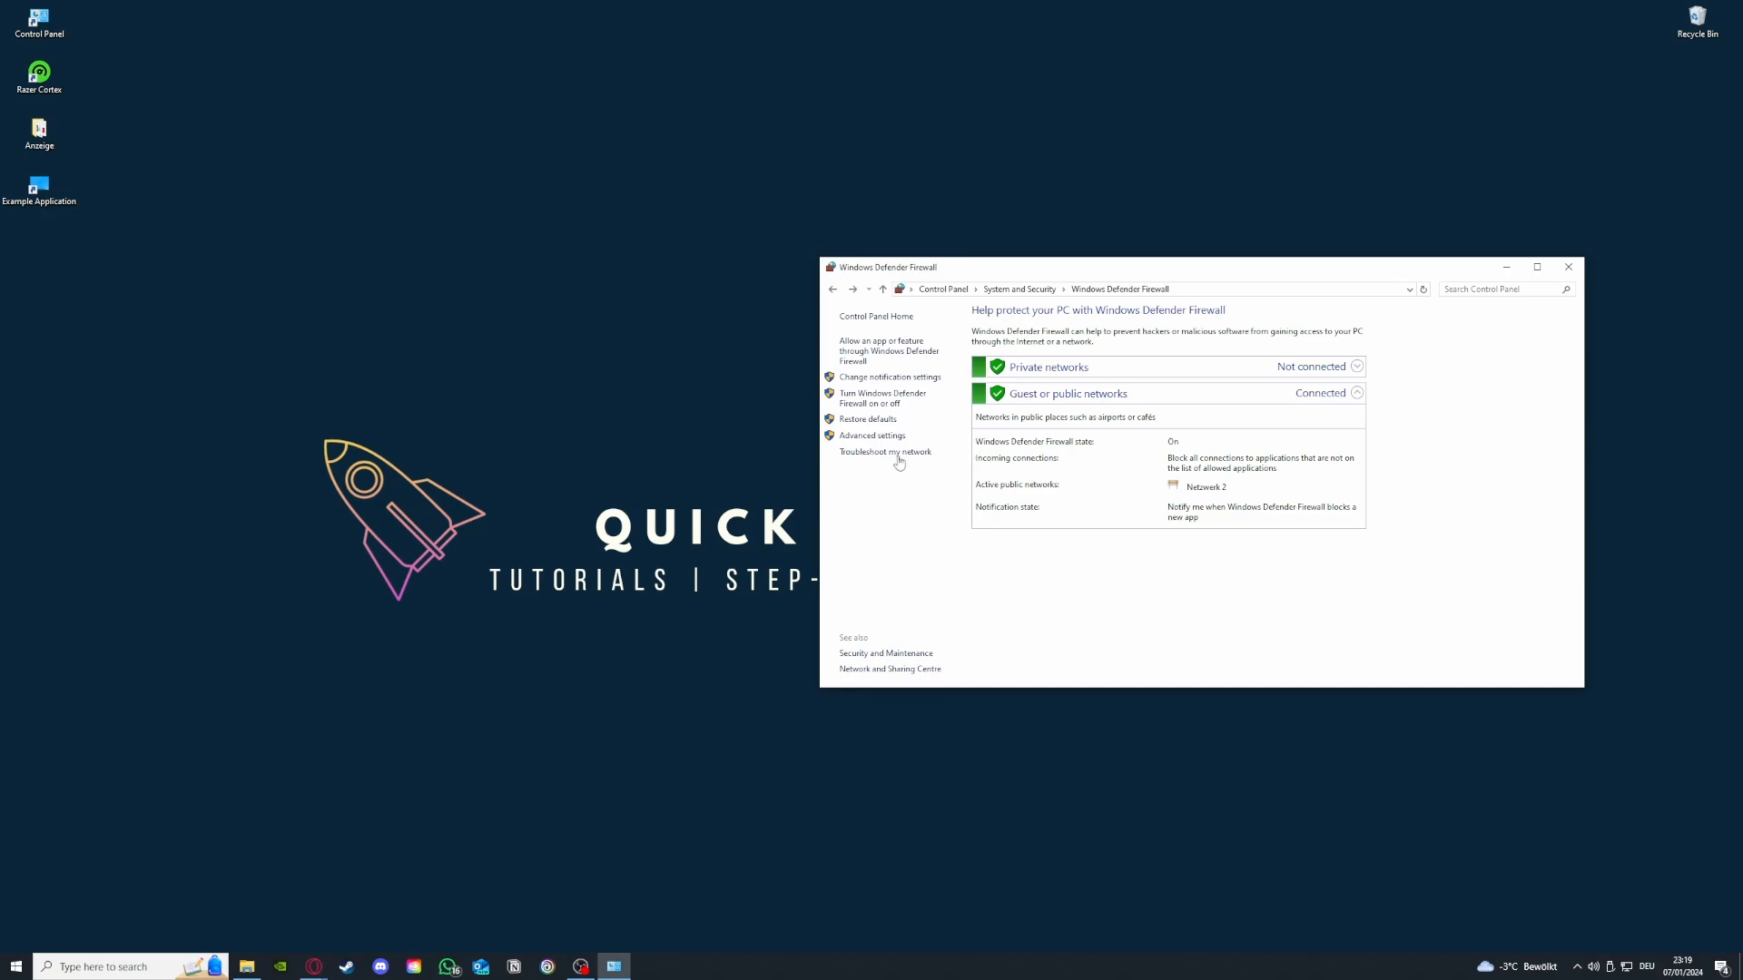
Open the firewall's advanced settings and view the Inbound Rules and Outbound Rules sections
{"action": "left_click", "coordinate": [870, 437]}
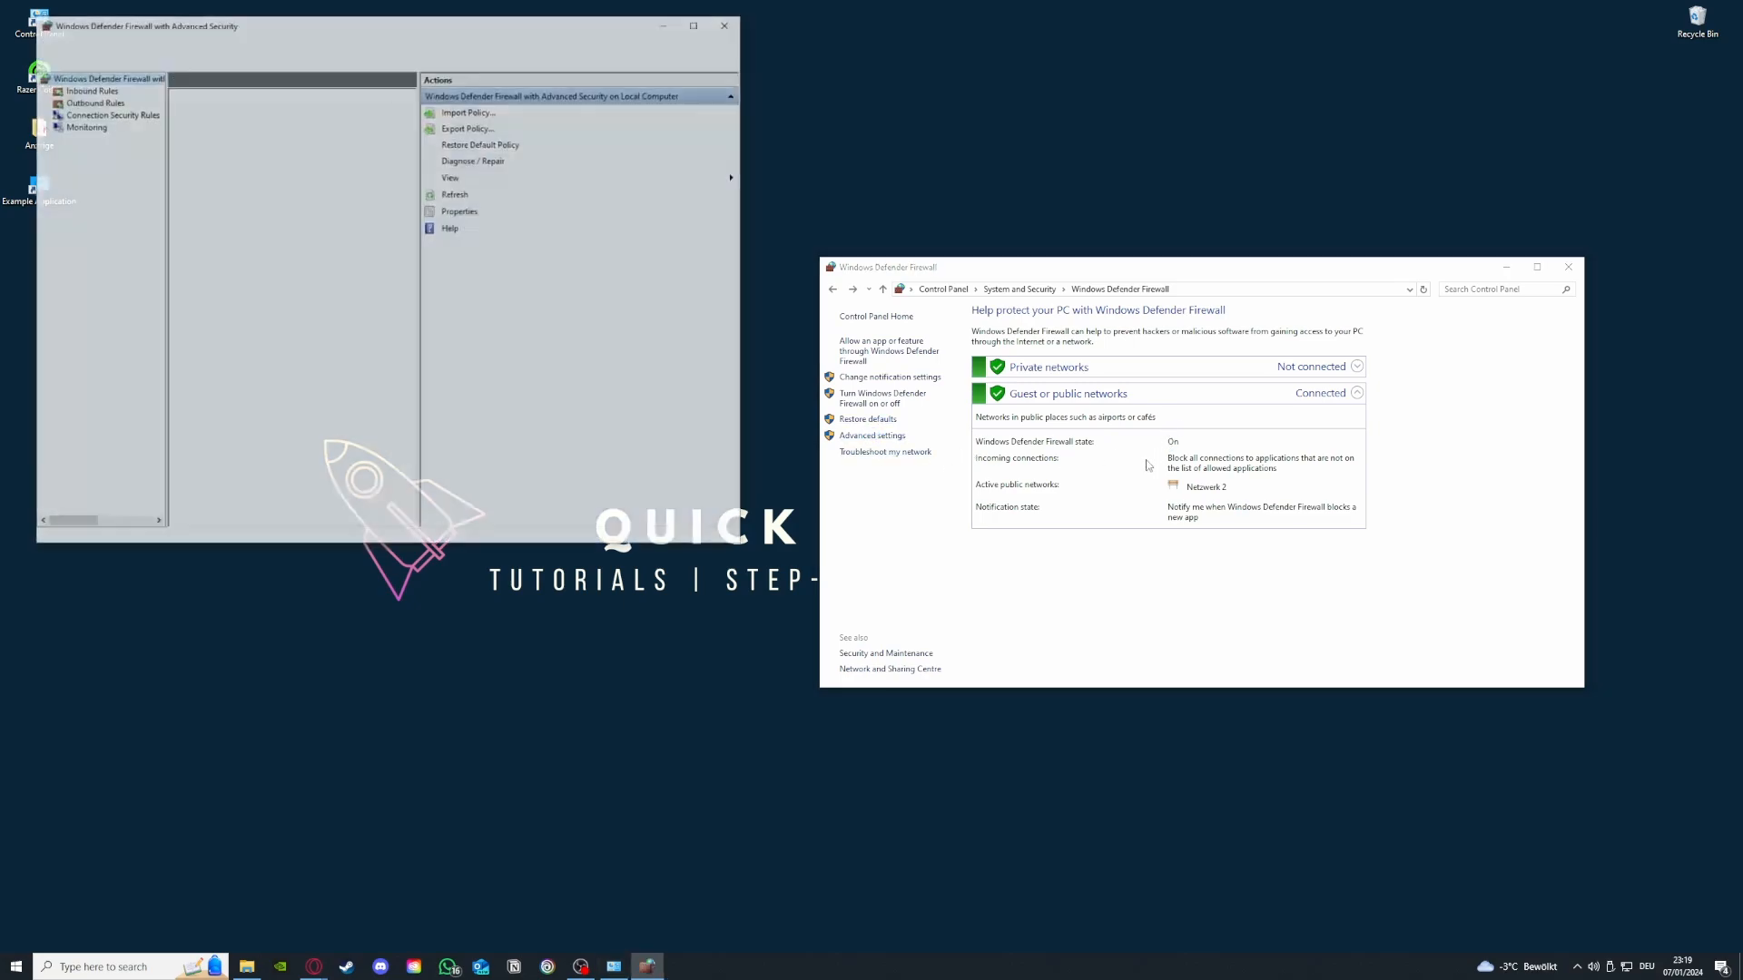
{"action": "scroll", "coordinate": [269, 211], "scroll_direction": "down", "scroll_amount": 3}
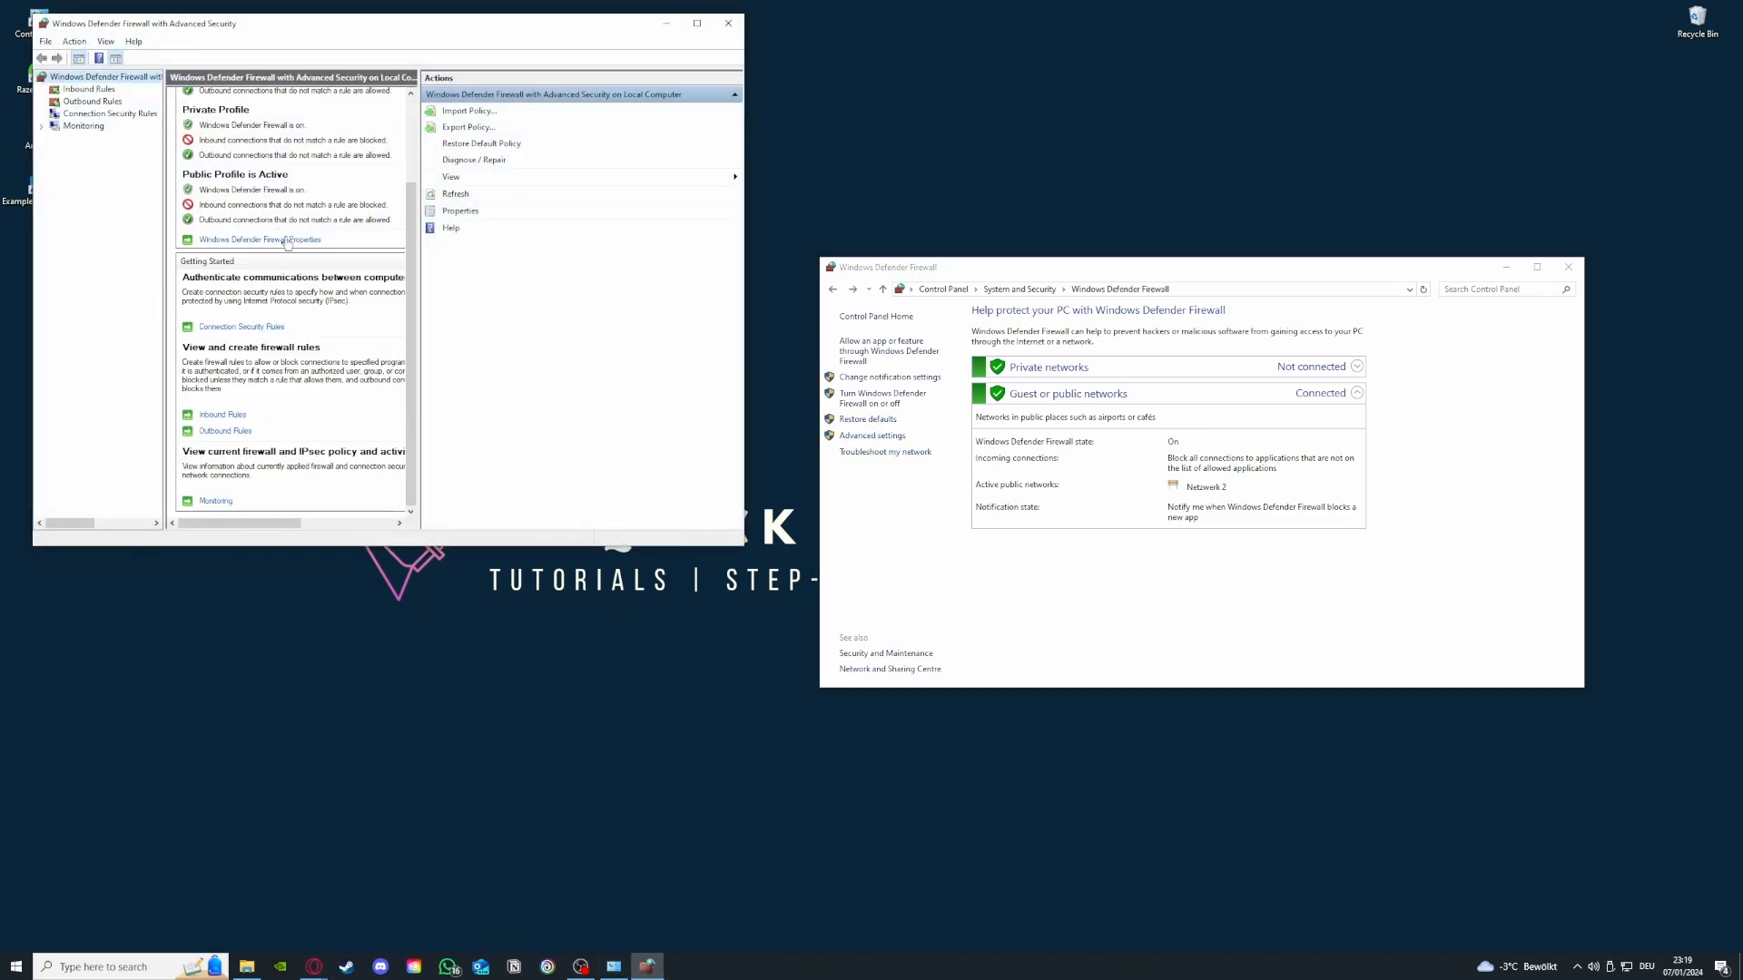
{"action": "left_click", "coordinate": [91, 90]}
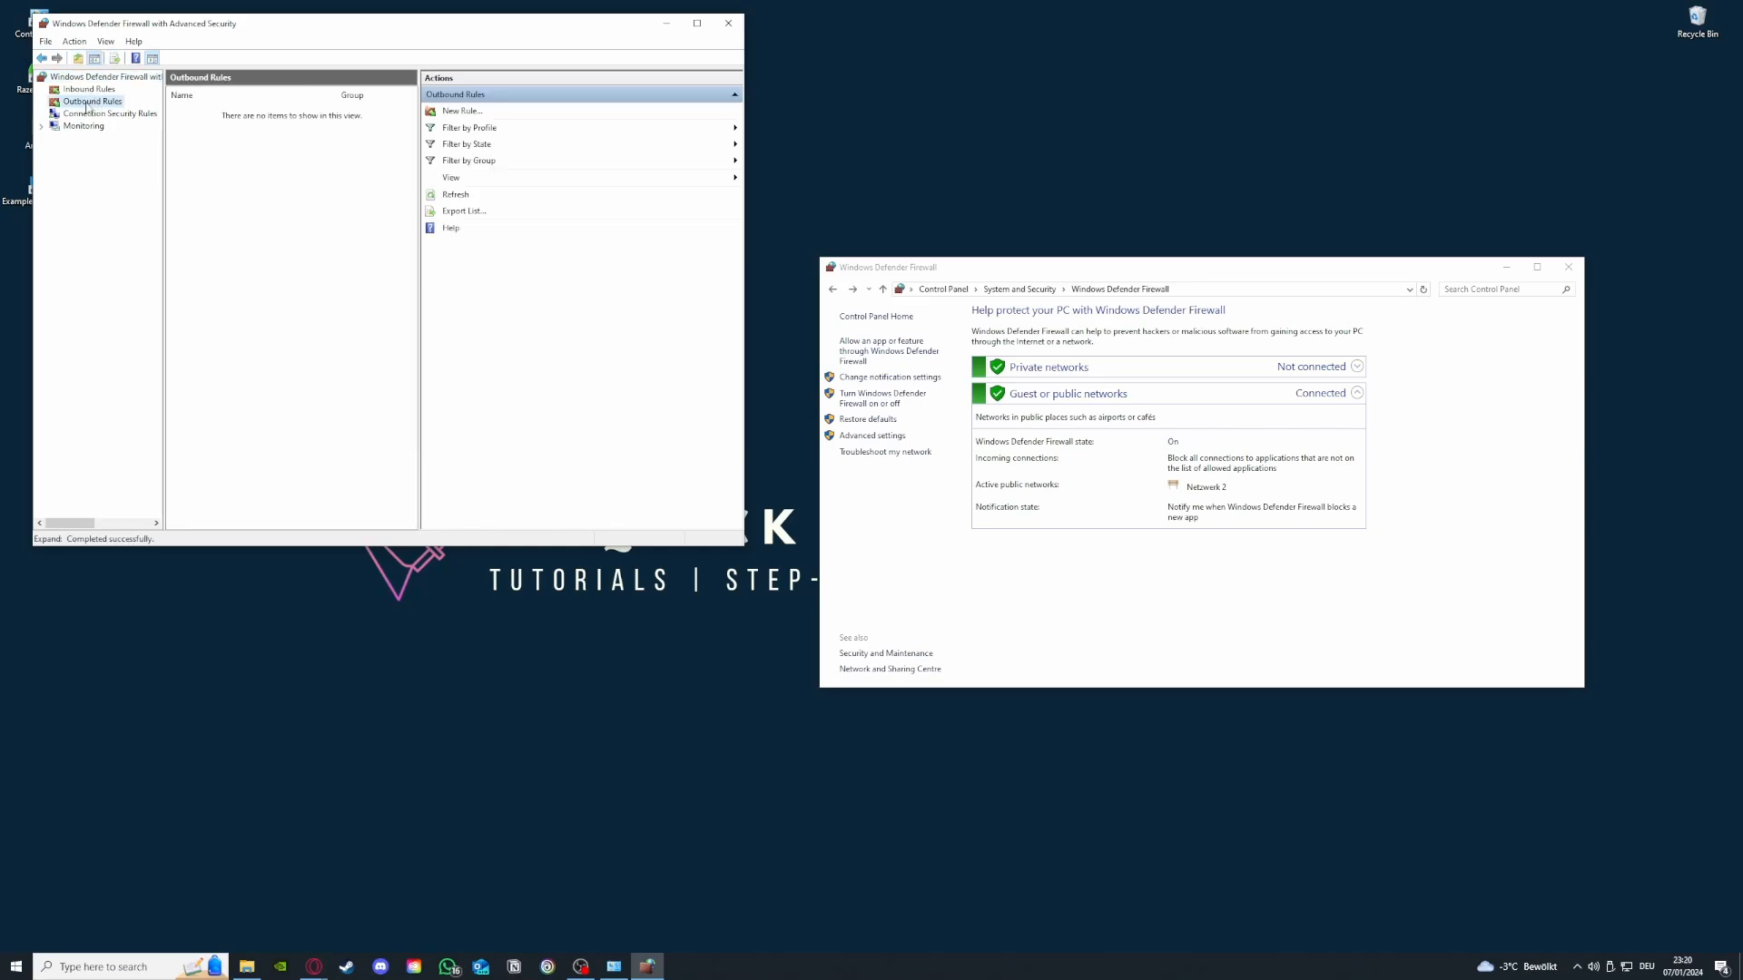
{"action": "left_click", "coordinate": [92, 101]}
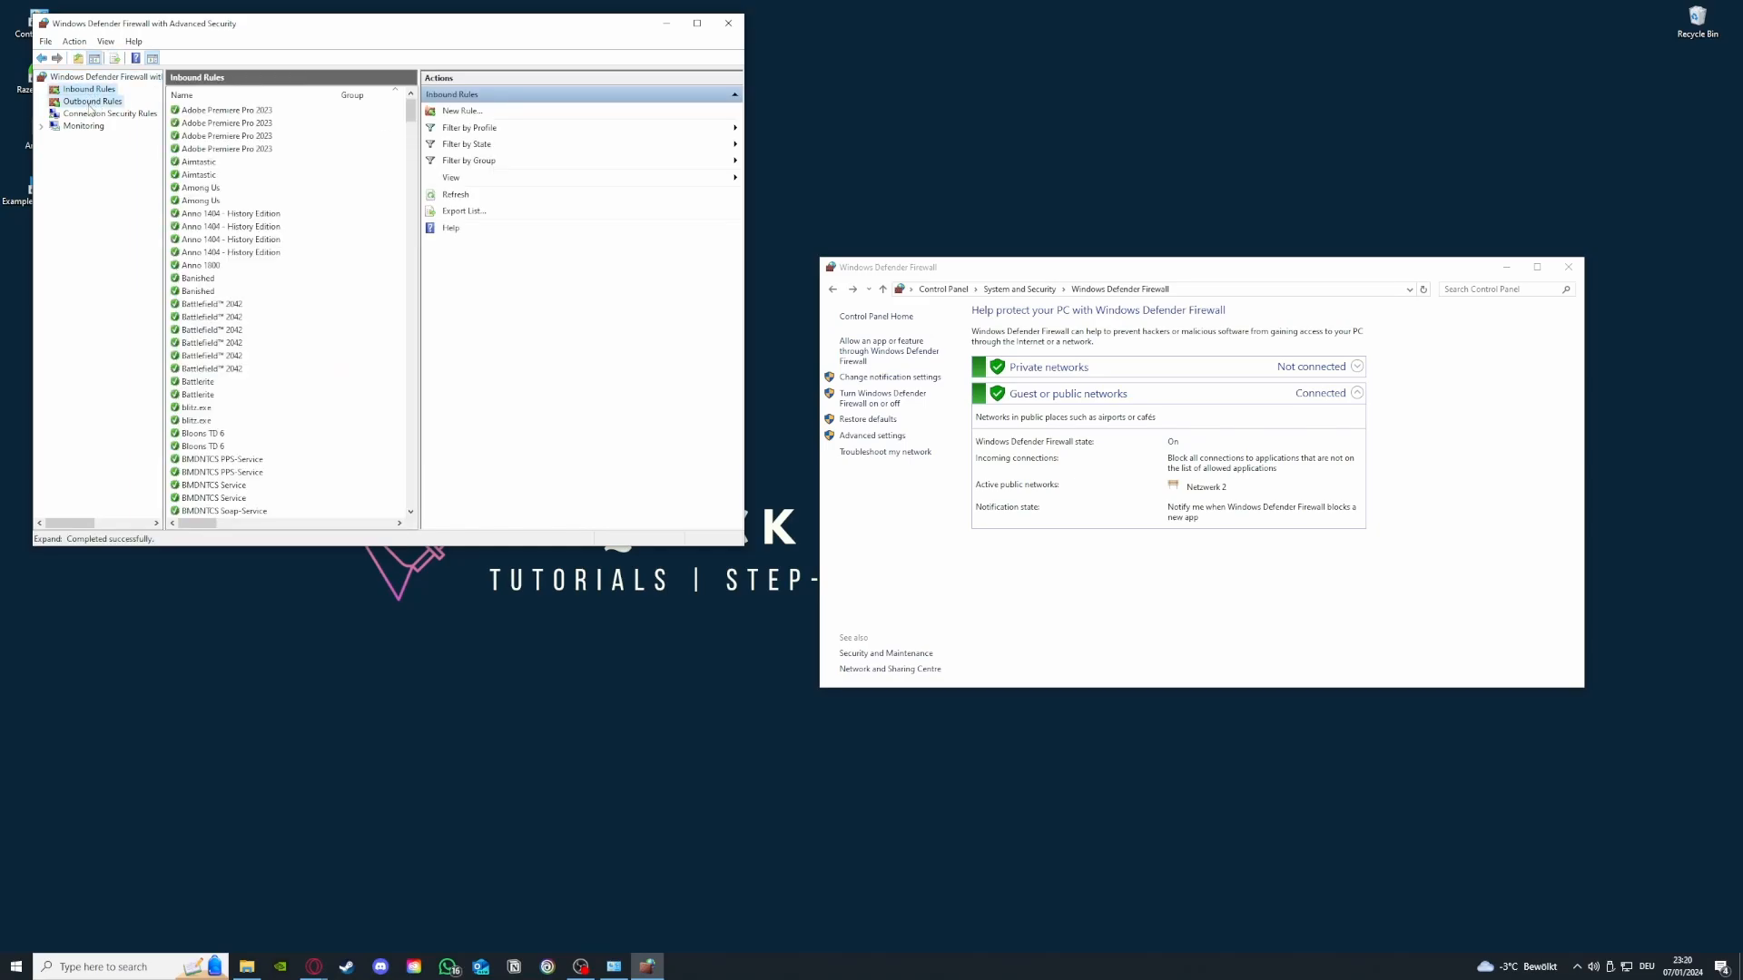
{"action": "left_click", "coordinate": [90, 89]}
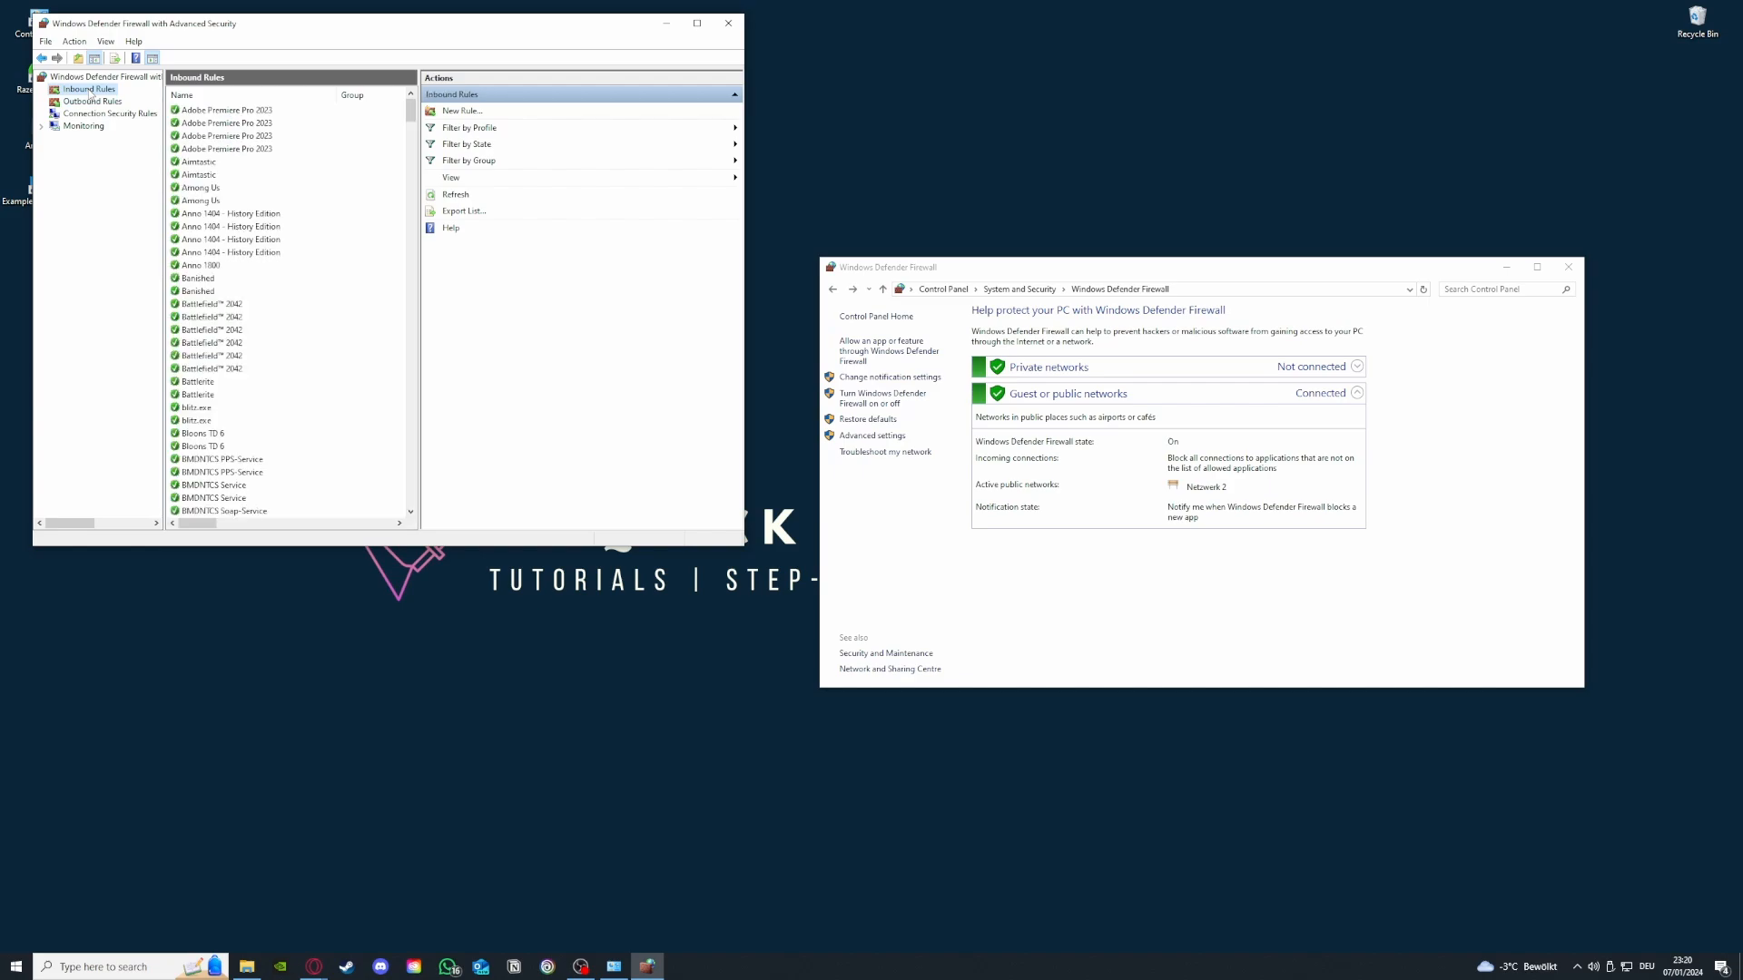
Look through the inbound rules, opening the New Inbound Rule Wizard to view the rule types and cancelling it
{"action": "scroll", "coordinate": [285, 271], "scroll_direction": "down", "scroll_amount": 3}
{"action": "scroll", "coordinate": [284, 272], "scroll_direction": "down", "scroll_amount": 20}
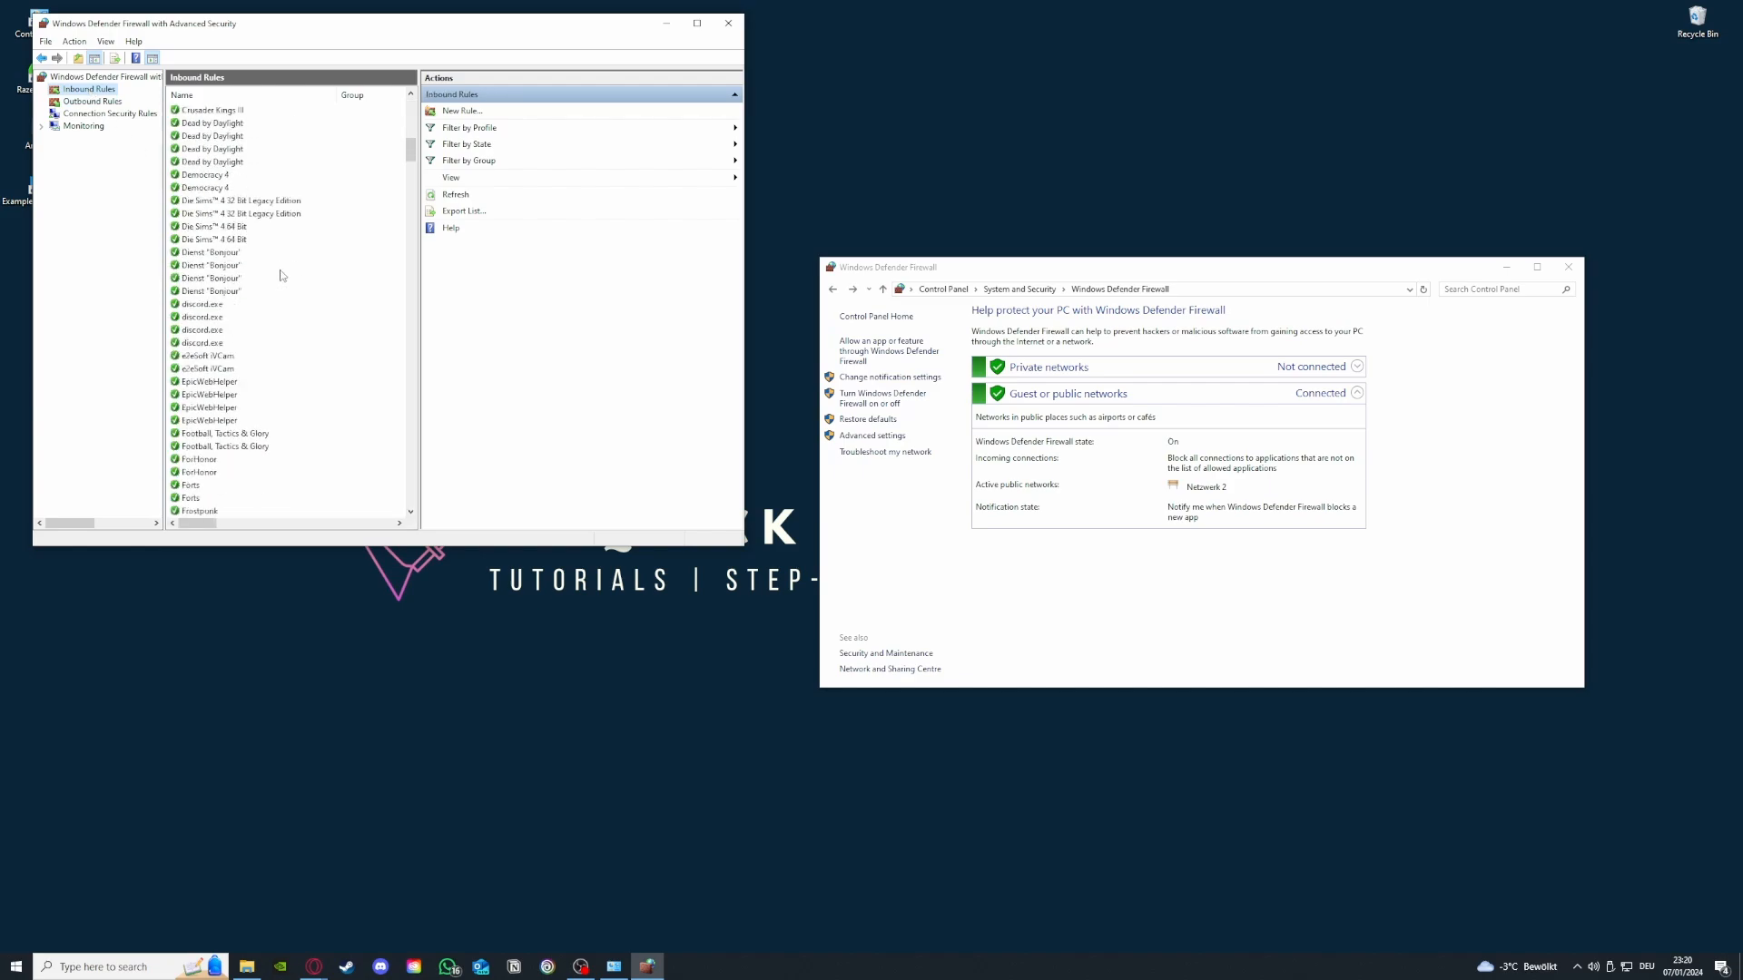
{"action": "left_click", "coordinate": [491, 114]}
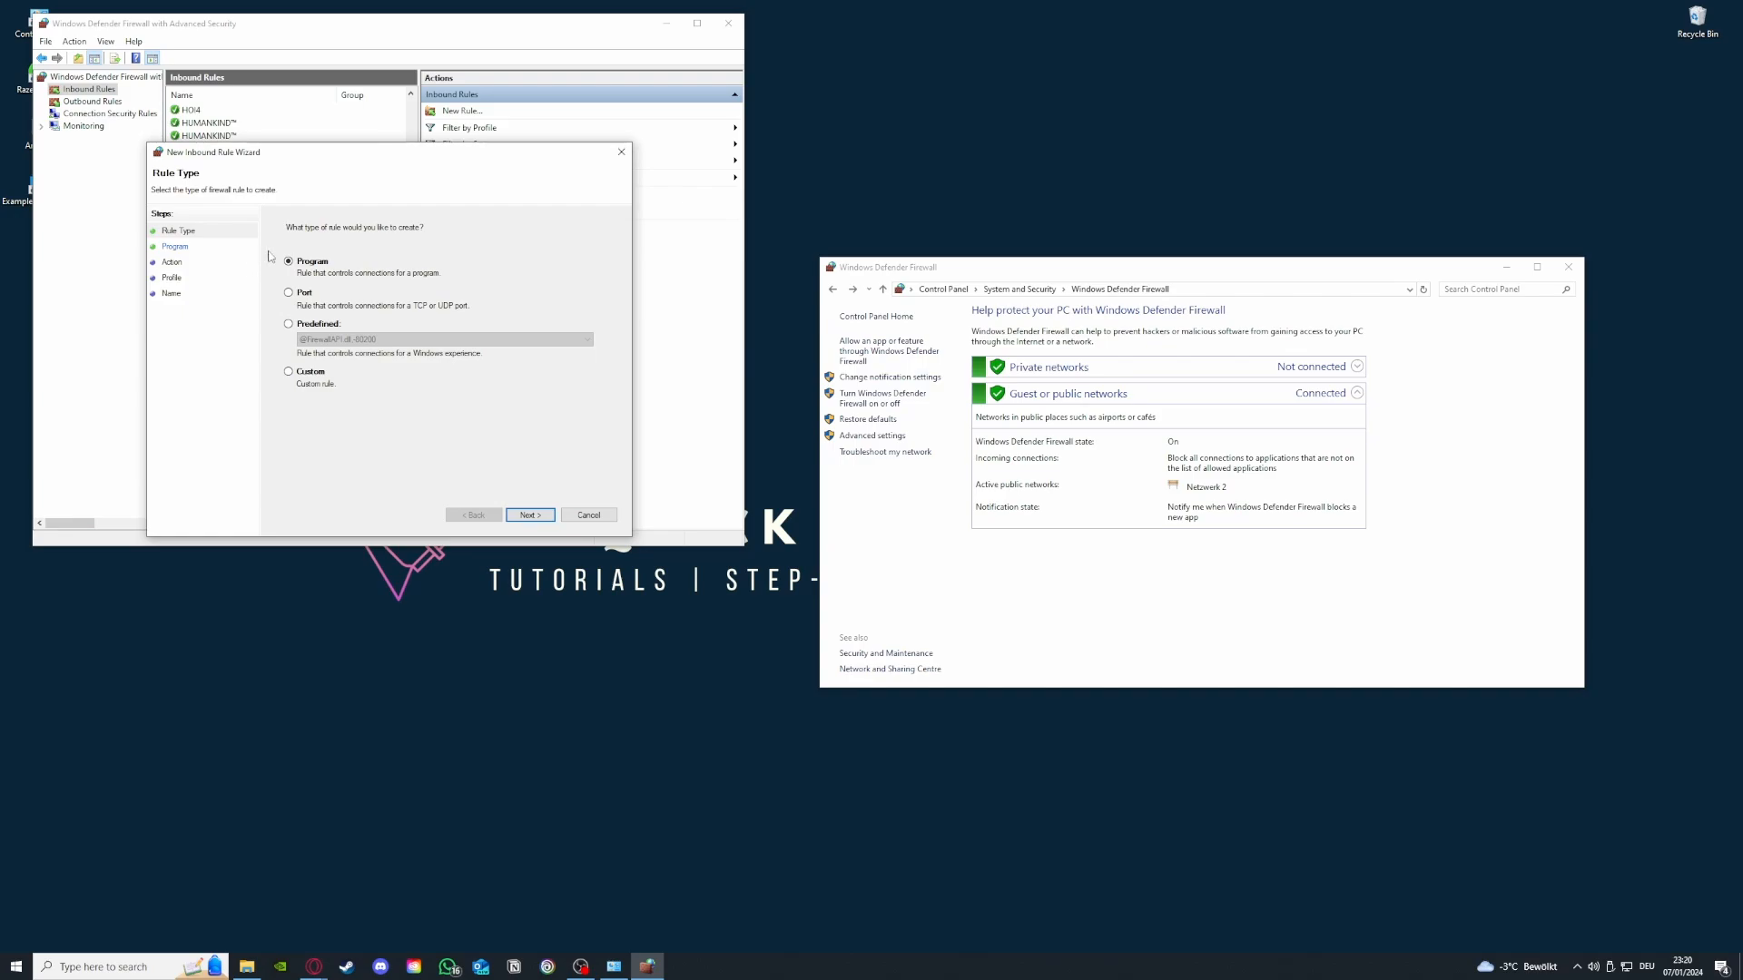
{"action": "left_click", "coordinate": [623, 153]}
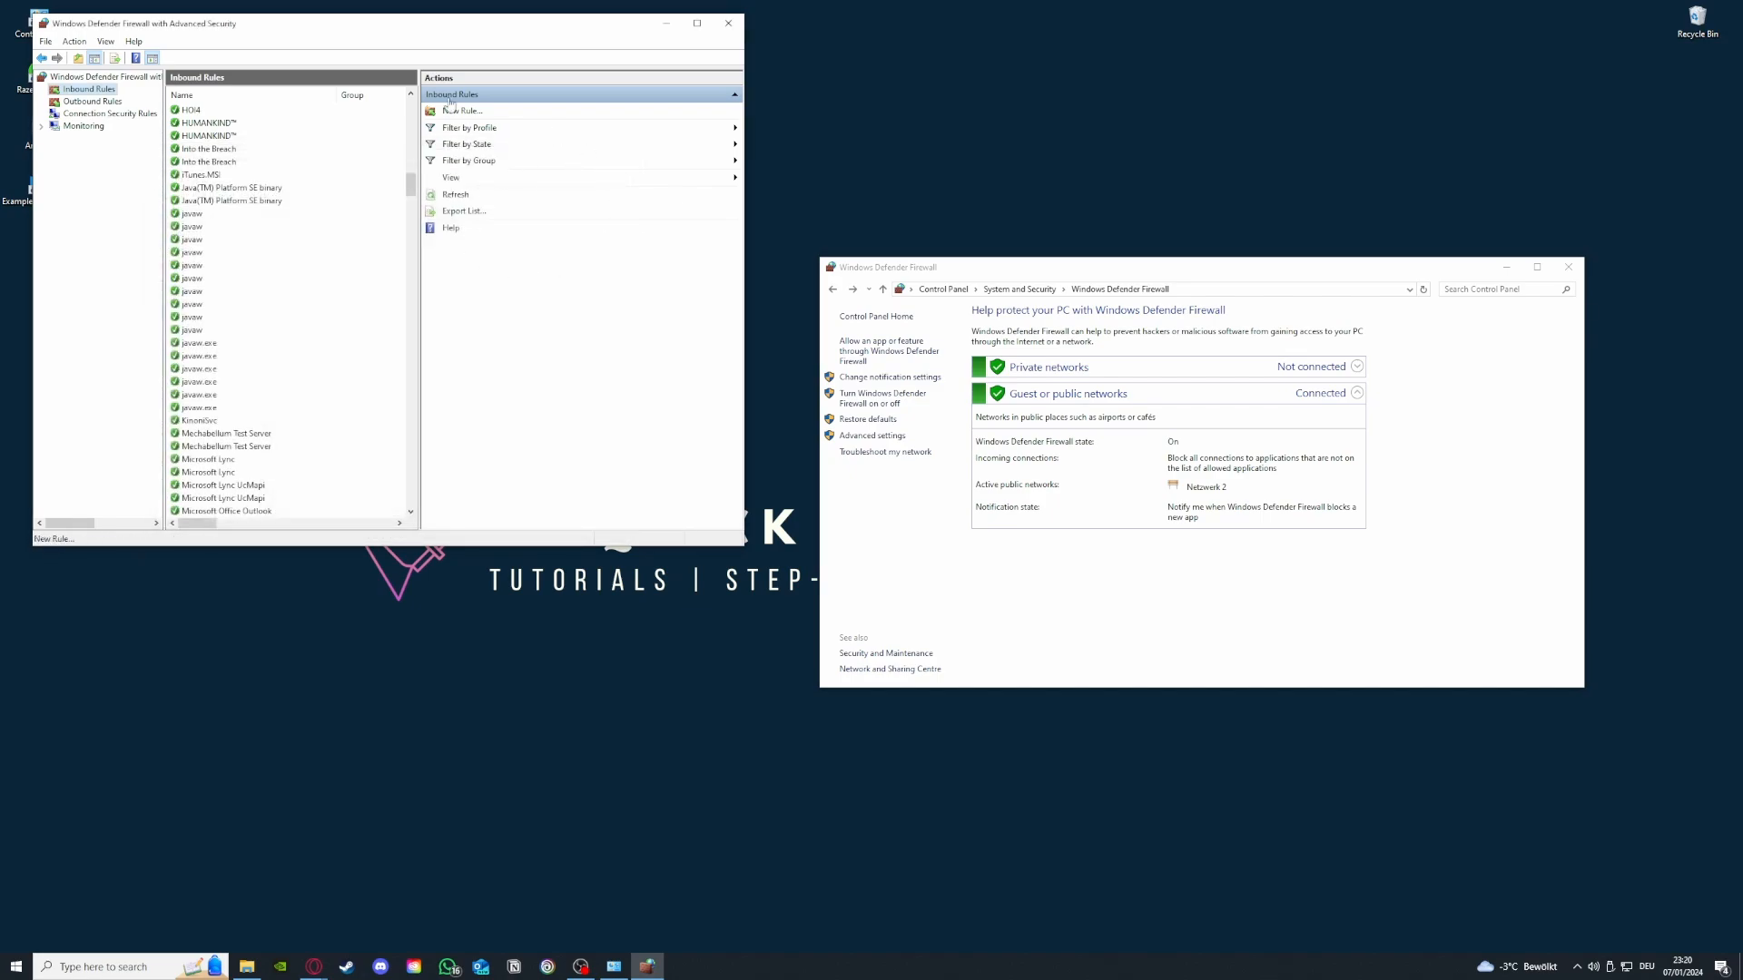
{"action": "scroll", "coordinate": [319, 438], "scroll_direction": "down", "scroll_amount": 10}
{"action": "scroll", "coordinate": [317, 438], "scroll_direction": "down", "scroll_amount": 8}
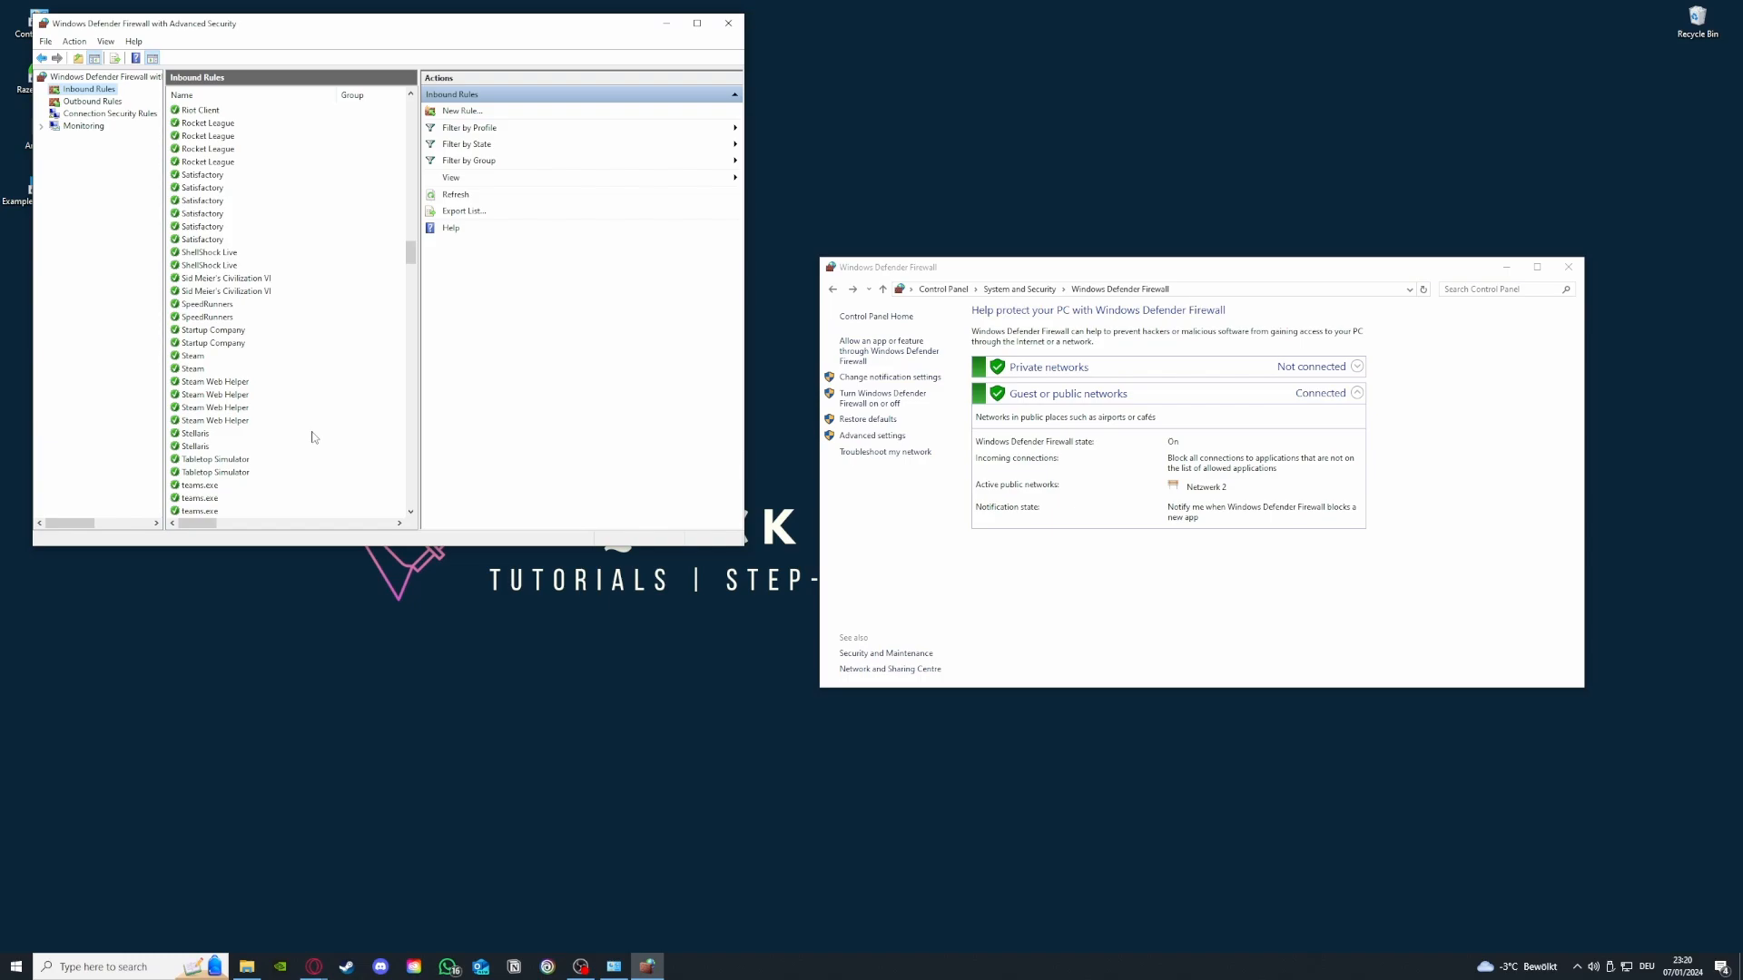
Examine the outbound firewall rules and compare them with the inbound rules list
{"action": "left_click", "coordinate": [91, 103]}
{"action": "left_click", "coordinate": [90, 91]}
{"action": "left_click", "coordinate": [92, 101]}
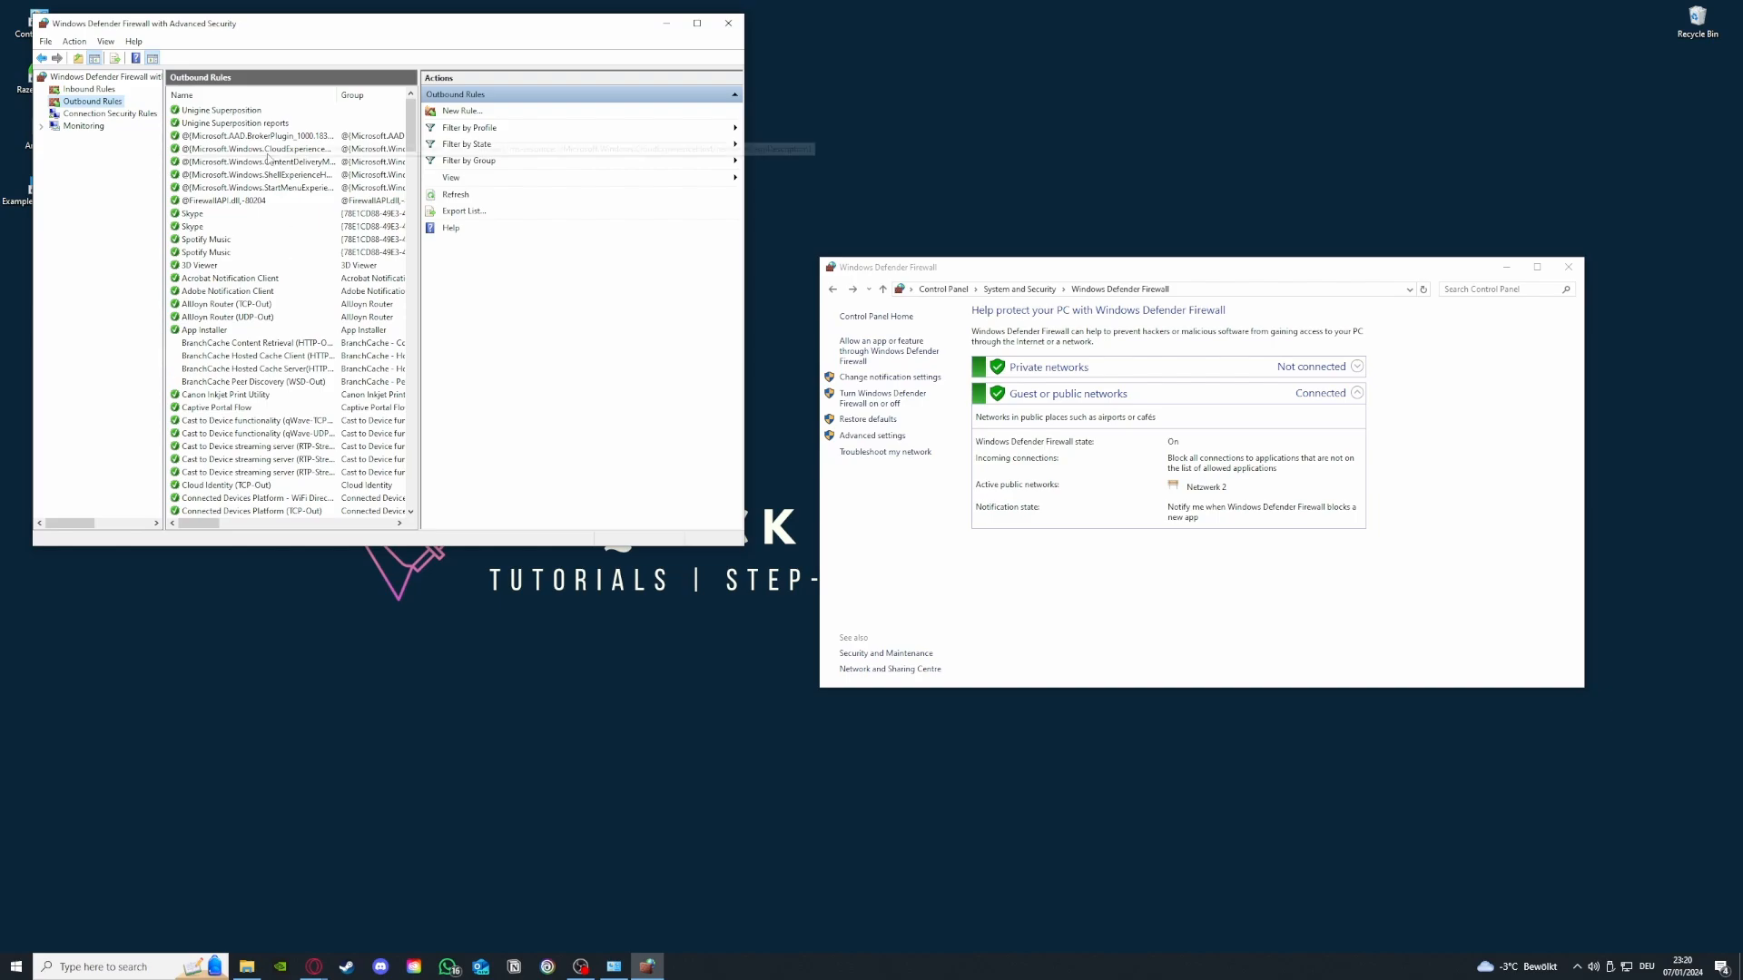
{"action": "left_click_drag", "start_coordinate": [411, 129], "coordinate": [413, 207]}
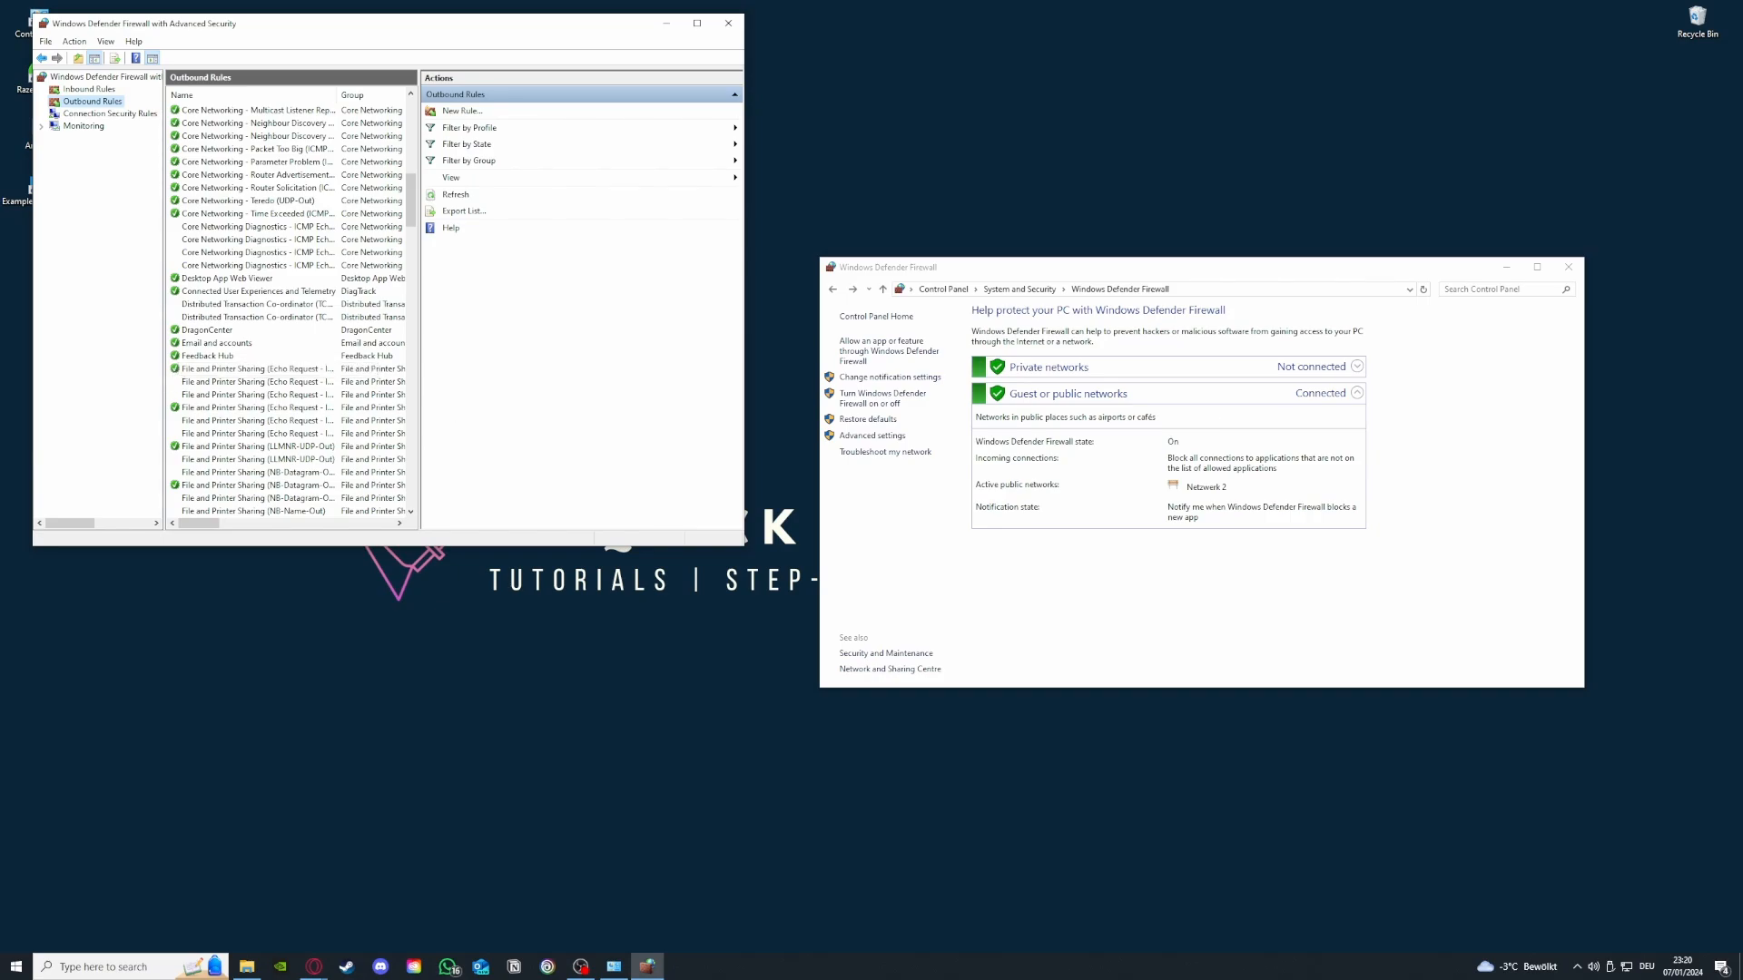
{"action": "left_click", "coordinate": [314, 967]}
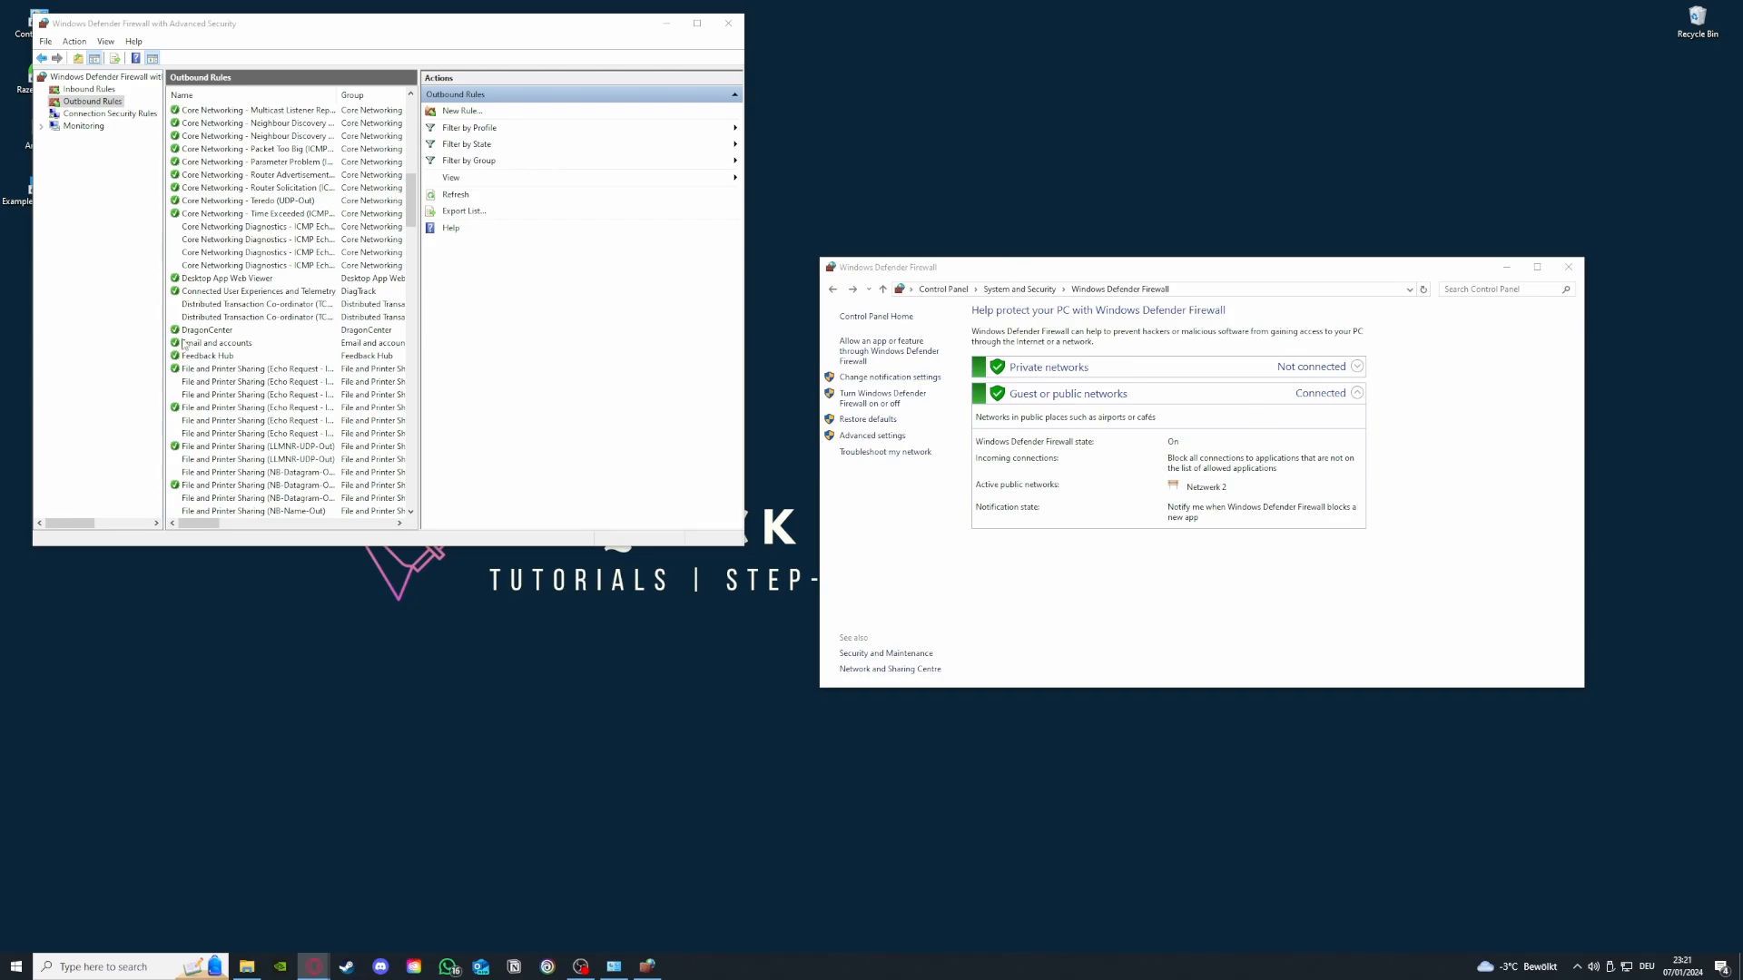
{"action": "scroll", "coordinate": [289, 383], "scroll_direction": "up", "scroll_amount": 10}
{"action": "scroll", "coordinate": [289, 382], "scroll_direction": "up", "scroll_amount": 3}
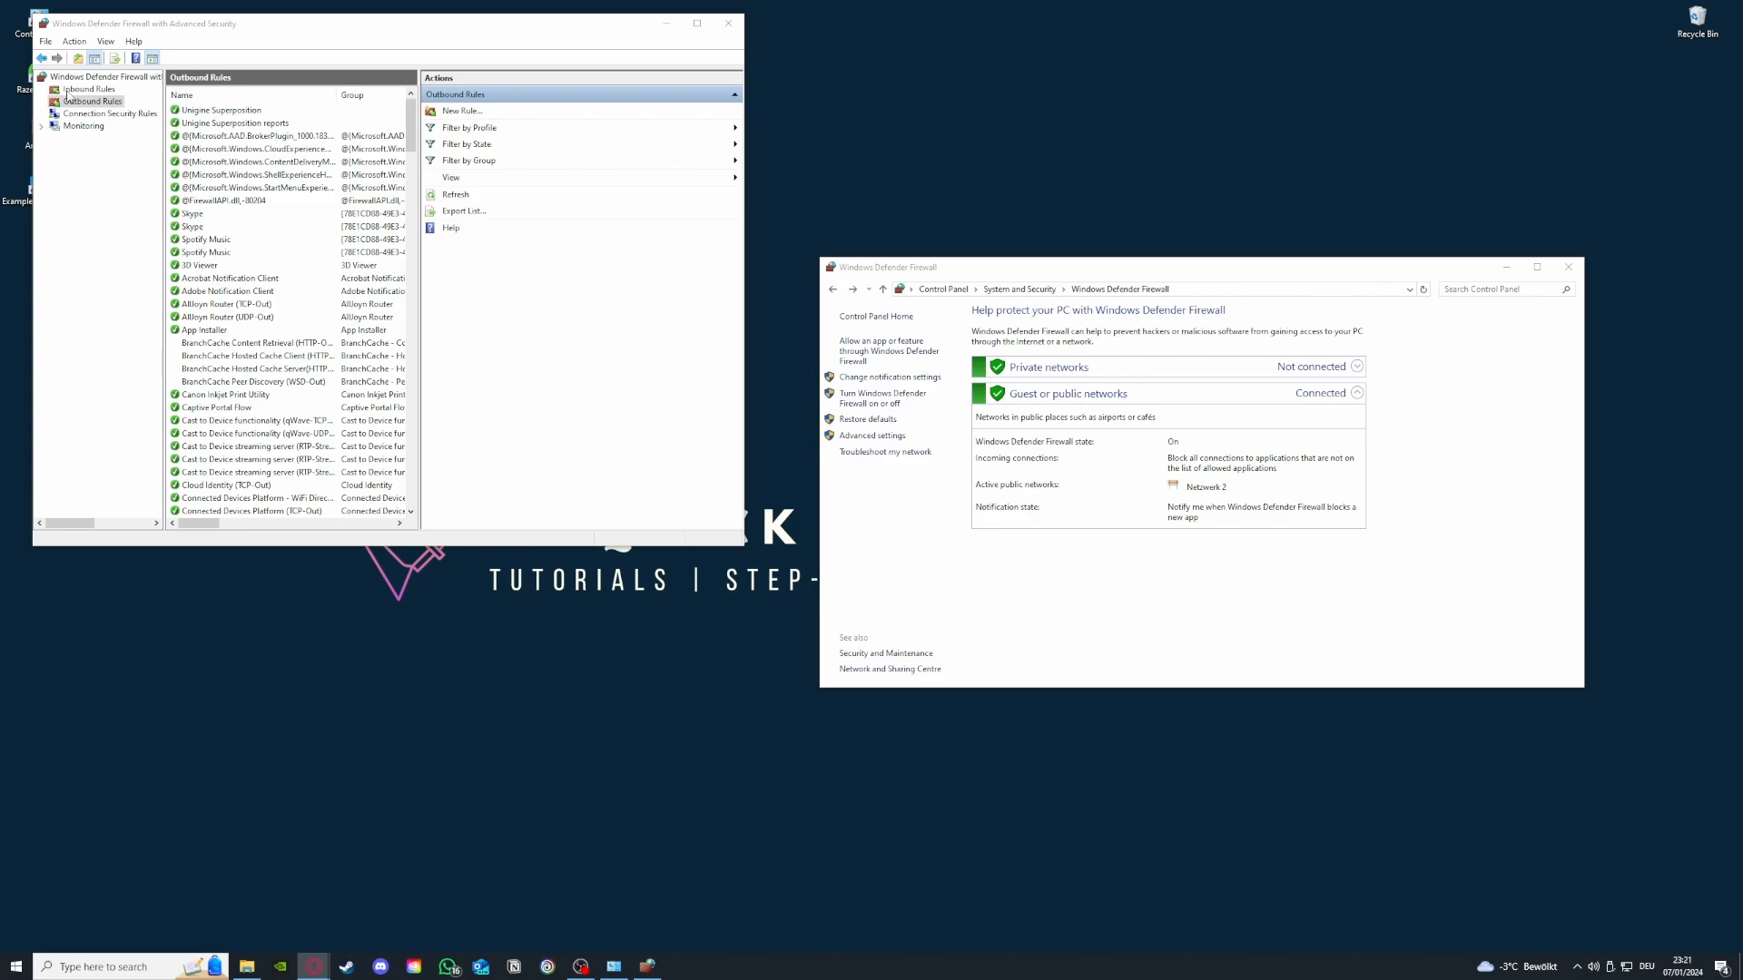
{"action": "left_click", "coordinate": [82, 90]}
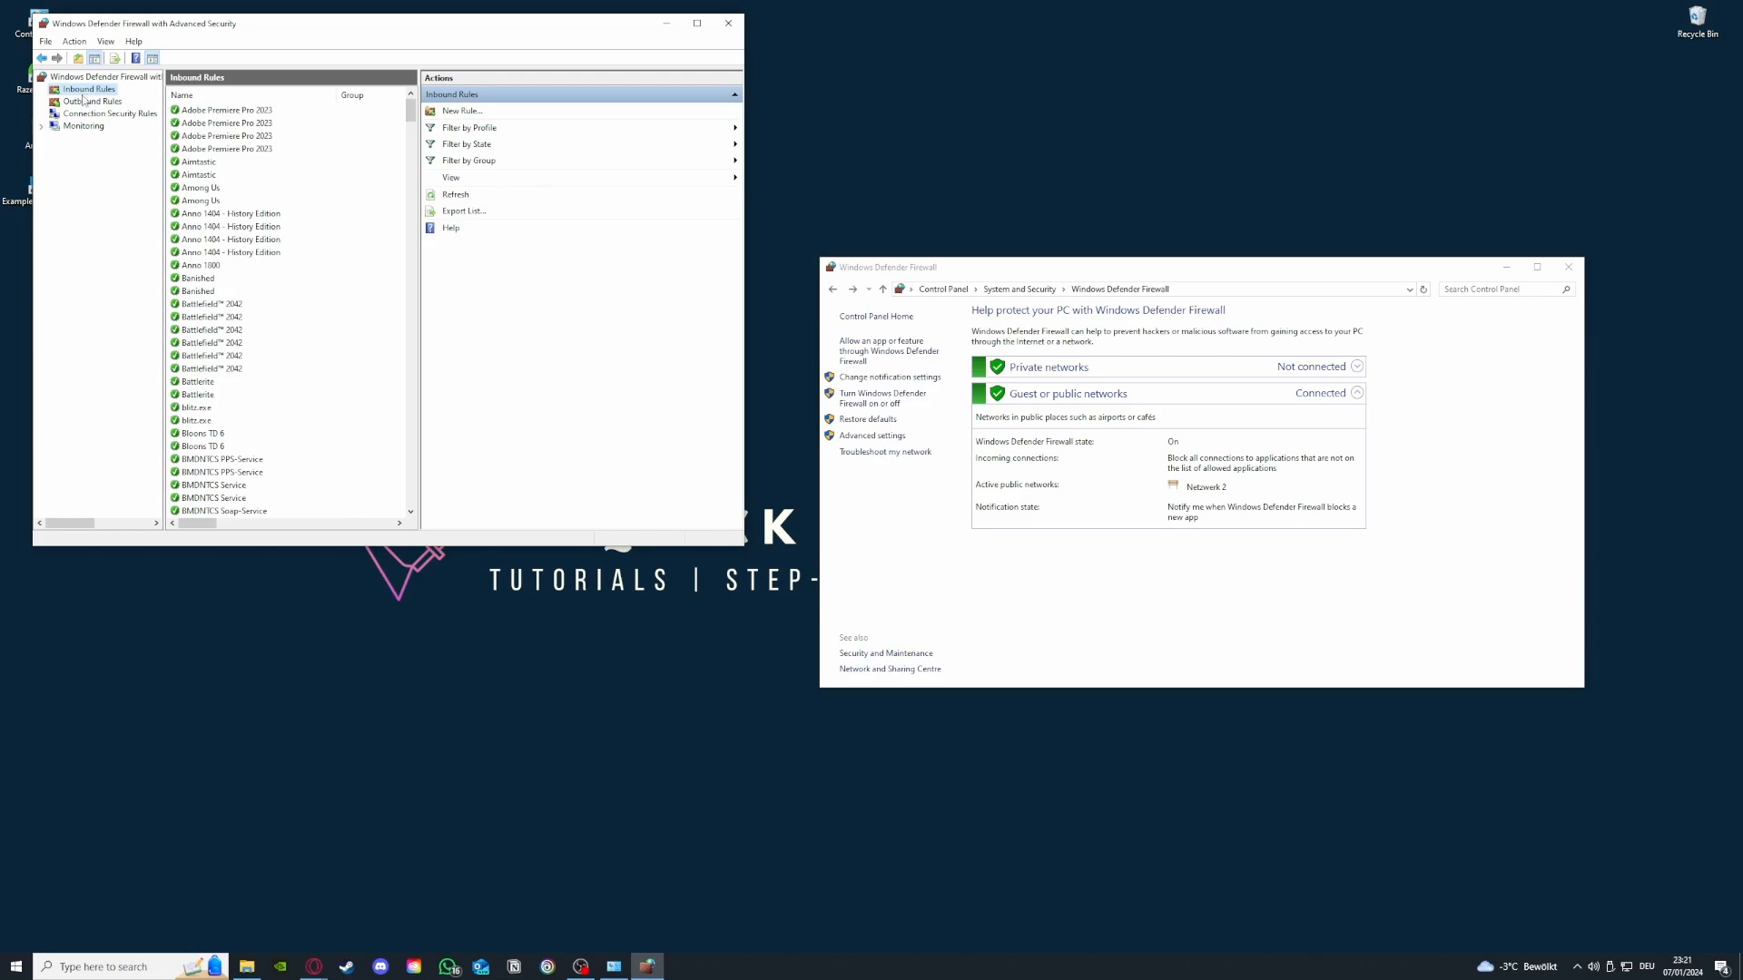
{"action": "left_click", "coordinate": [85, 103]}
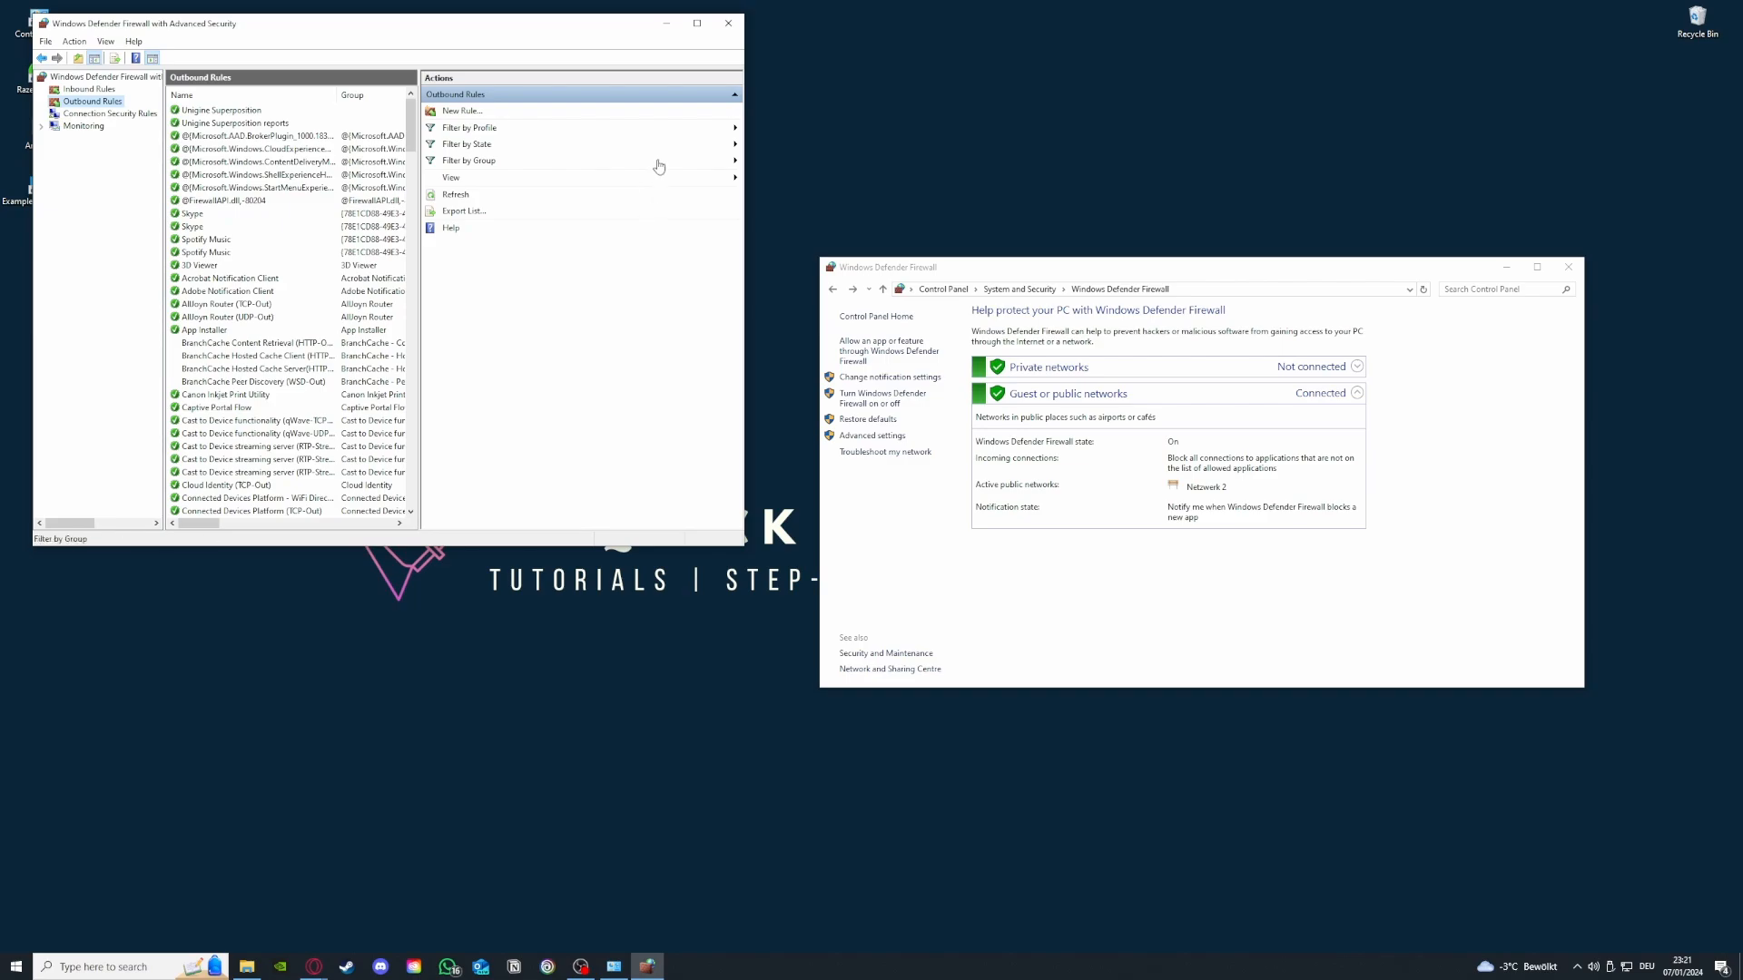
Close both firewall windows and move the Example Application 2 shortcut to another spot on the desktop
{"action": "left_click", "coordinate": [728, 23]}
{"action": "left_click", "coordinate": [1567, 269]}
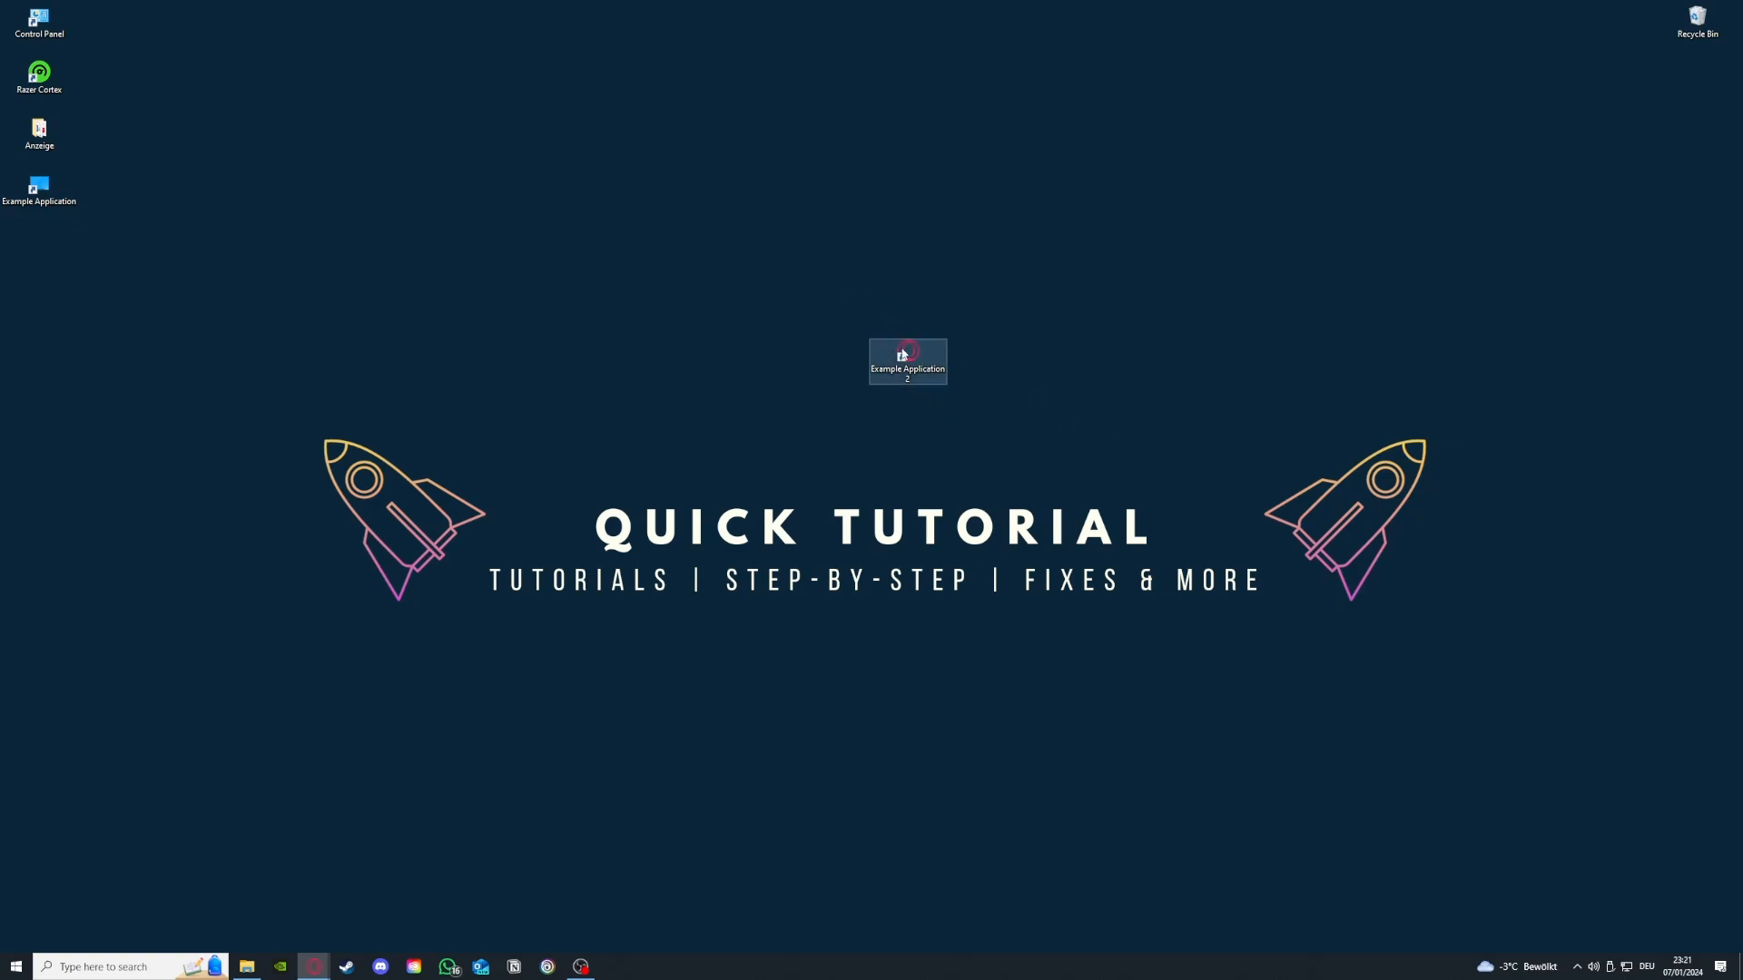
{"action": "left_click_drag", "start_coordinate": [908, 355], "coordinate": [671, 302]}
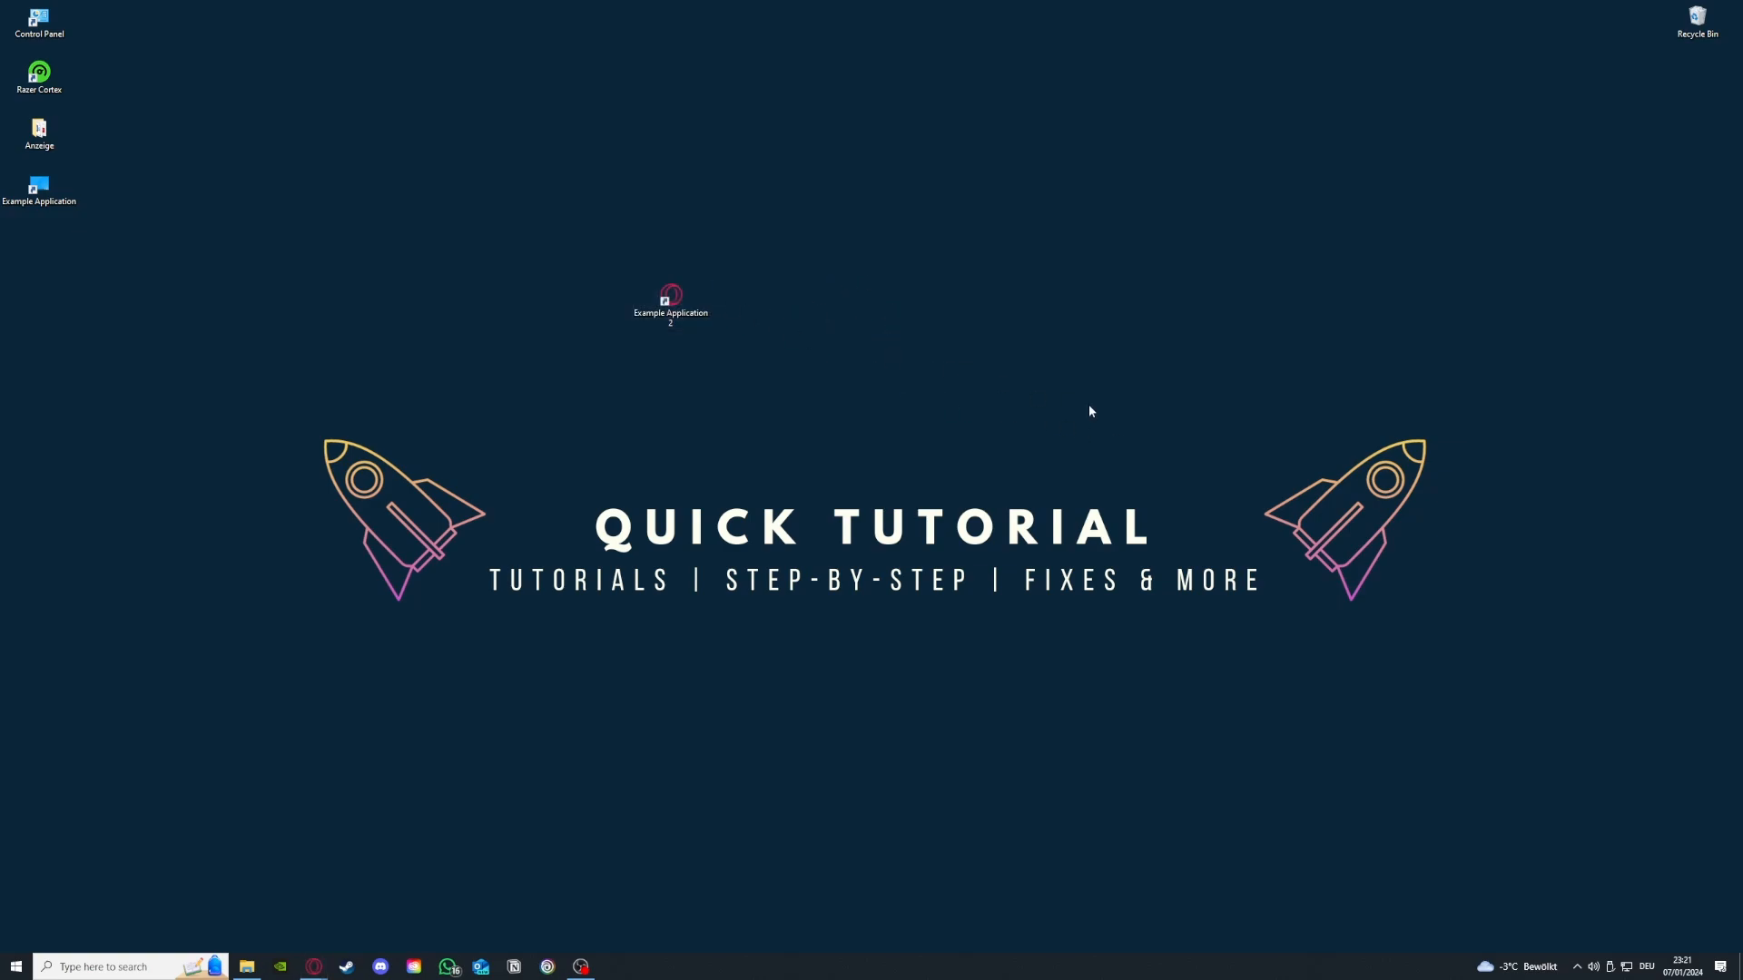